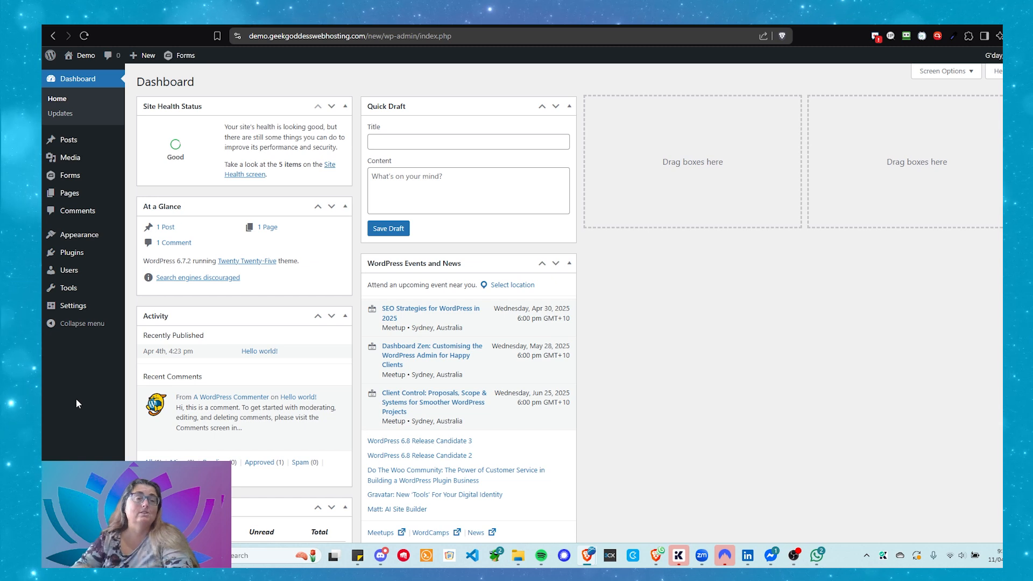
- Open the Contact Form from the Gravity Forms list for editing
{"action": "mouse_move", "coordinate": [64, 178]}
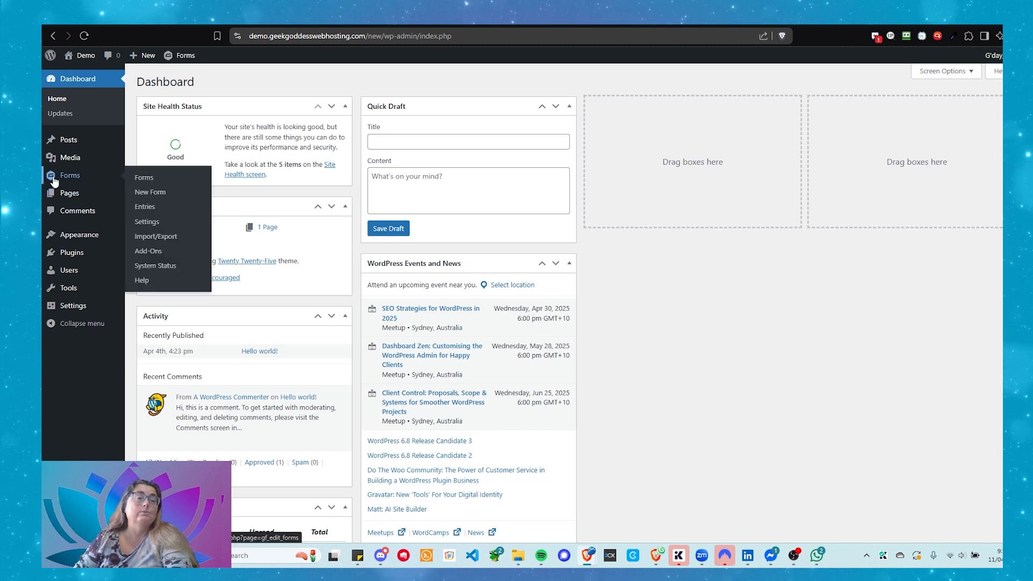
{"action": "left_click", "coordinate": [141, 182]}
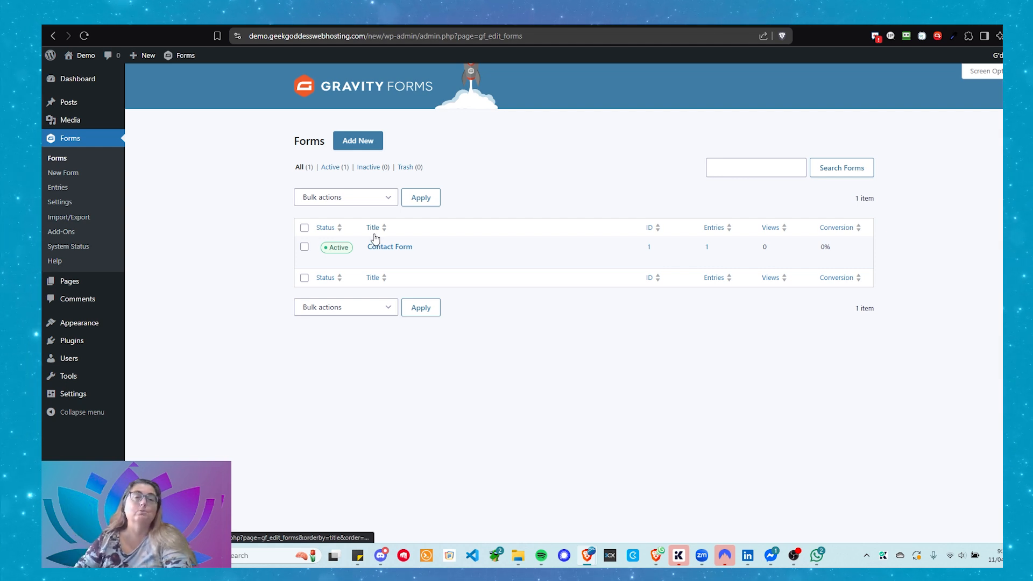
{"action": "left_click", "coordinate": [373, 260]}
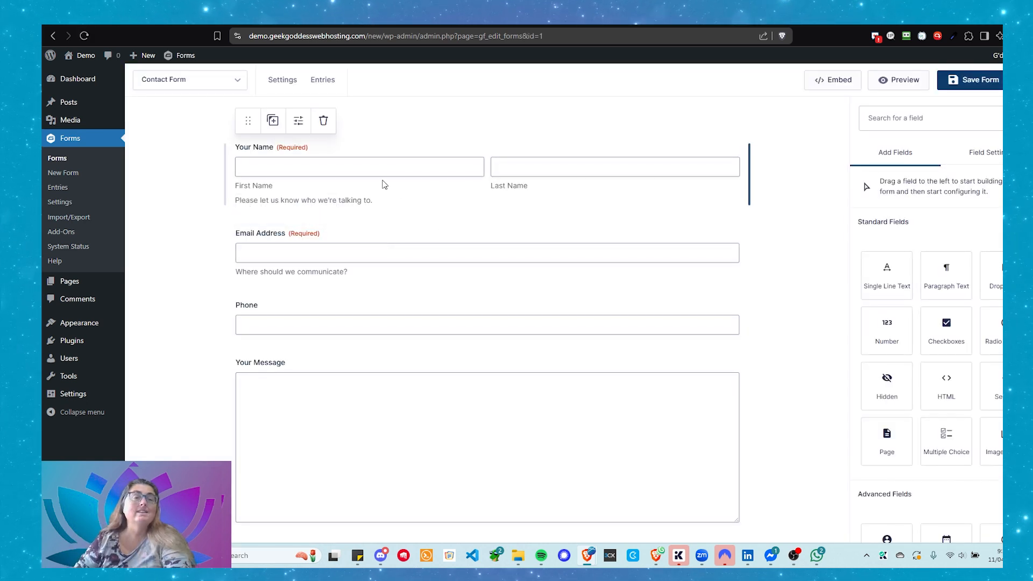
- Review the Contact Form's fields from Your Name to Send Message and open the Contact Preference field's settings
{"action": "scroll", "coordinate": [385, 183], "scroll_direction": "down", "scroll_amount": 2}
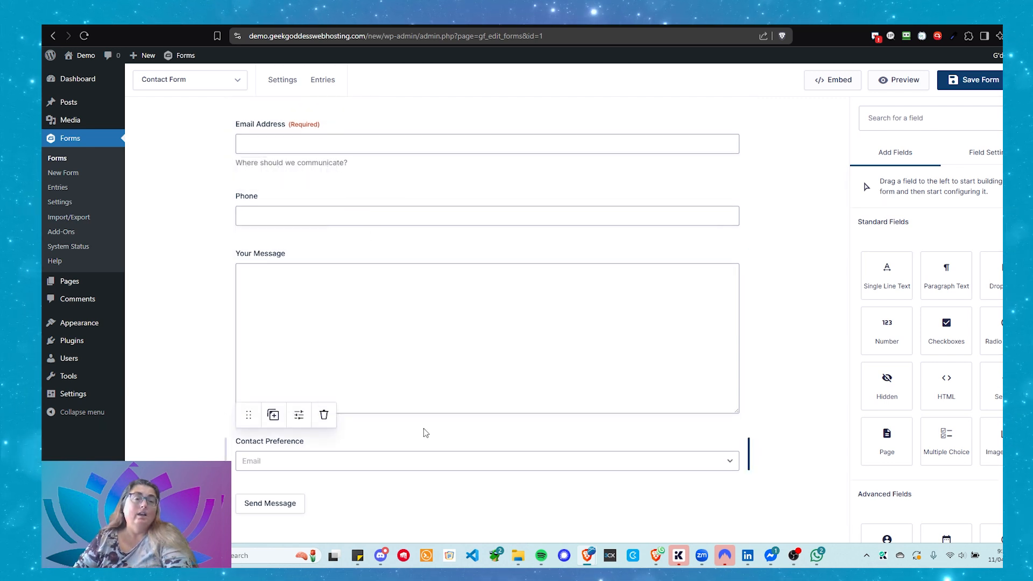
{"action": "scroll", "coordinate": [423, 428], "scroll_direction": "up", "scroll_amount": 2}
{"action": "scroll", "coordinate": [423, 429], "scroll_direction": "down", "scroll_amount": 2}
{"action": "scroll", "coordinate": [425, 425], "scroll_direction": "up", "scroll_amount": 2}
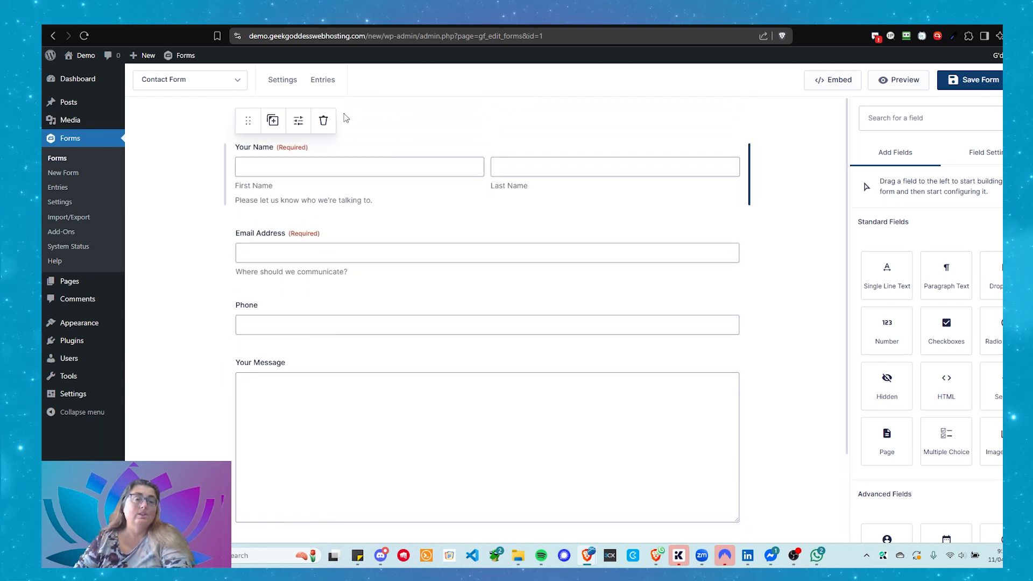
{"action": "scroll", "coordinate": [350, 349], "scroll_direction": "down", "scroll_amount": 2}
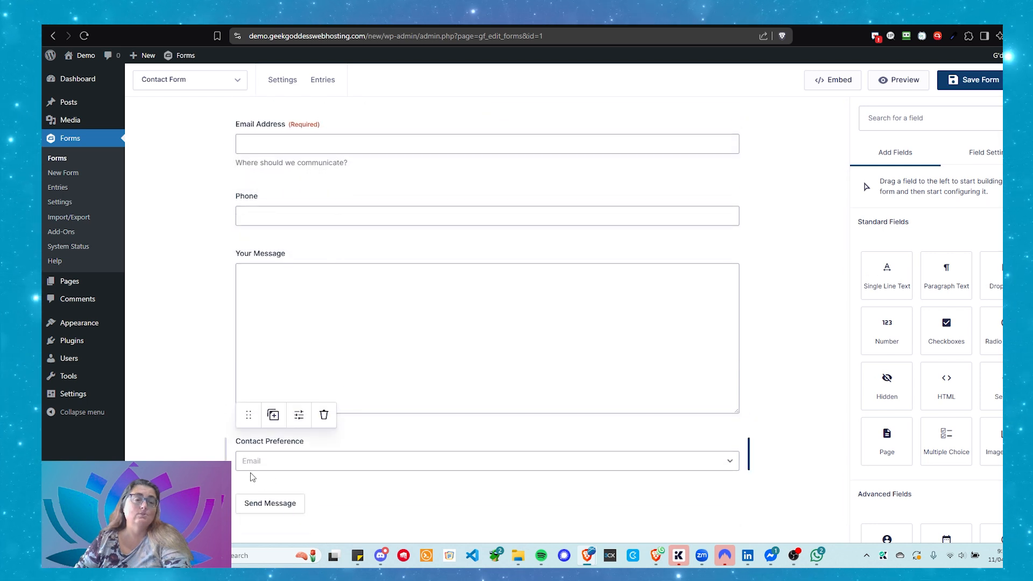
{"action": "left_click", "coordinate": [264, 473]}
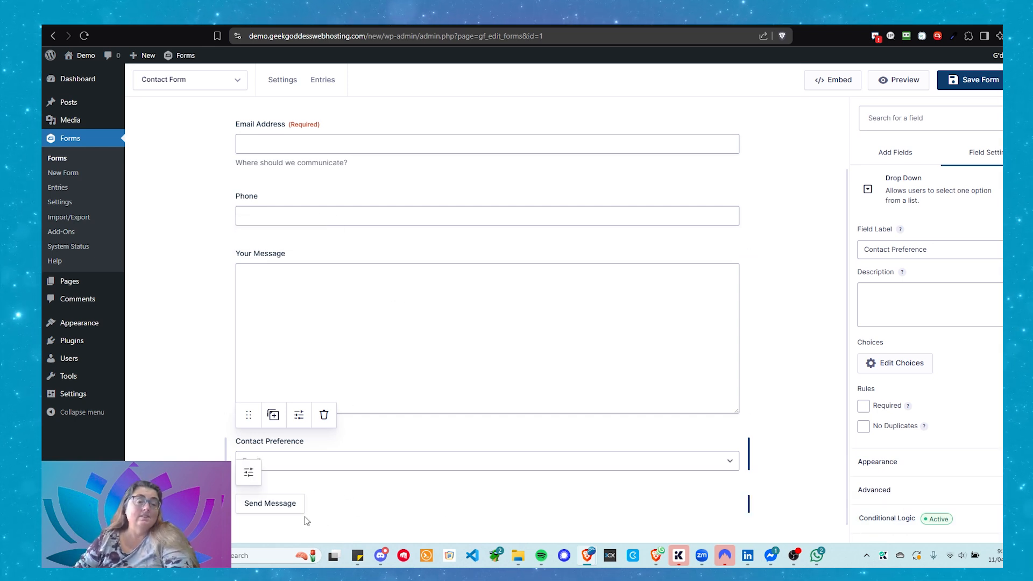
{"action": "scroll", "coordinate": [478, 455], "scroll_direction": "up", "scroll_amount": 2}
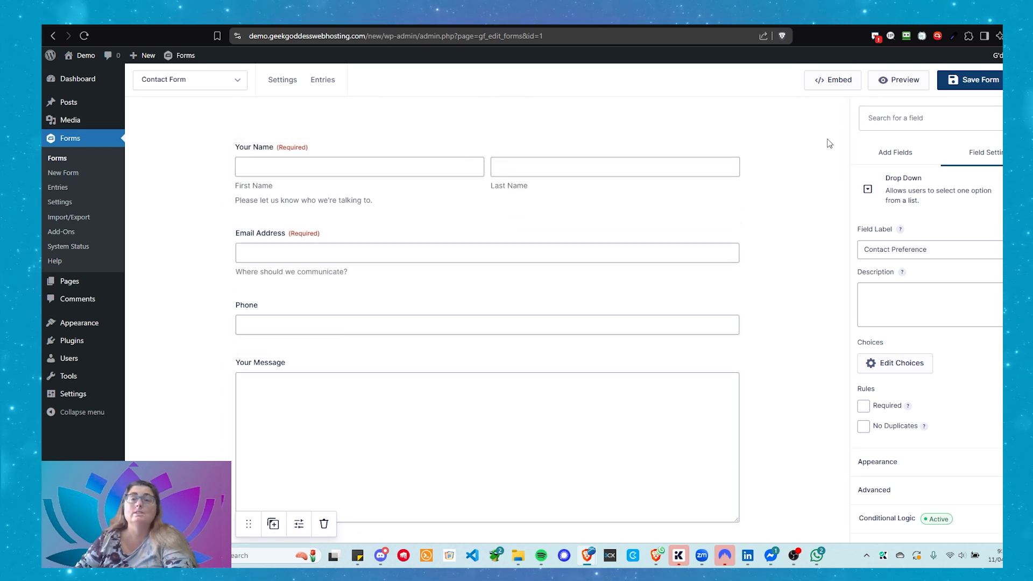
- Preview the Contact Form to examine its current field layout, and return to the form editor
{"action": "left_click", "coordinate": [896, 86]}
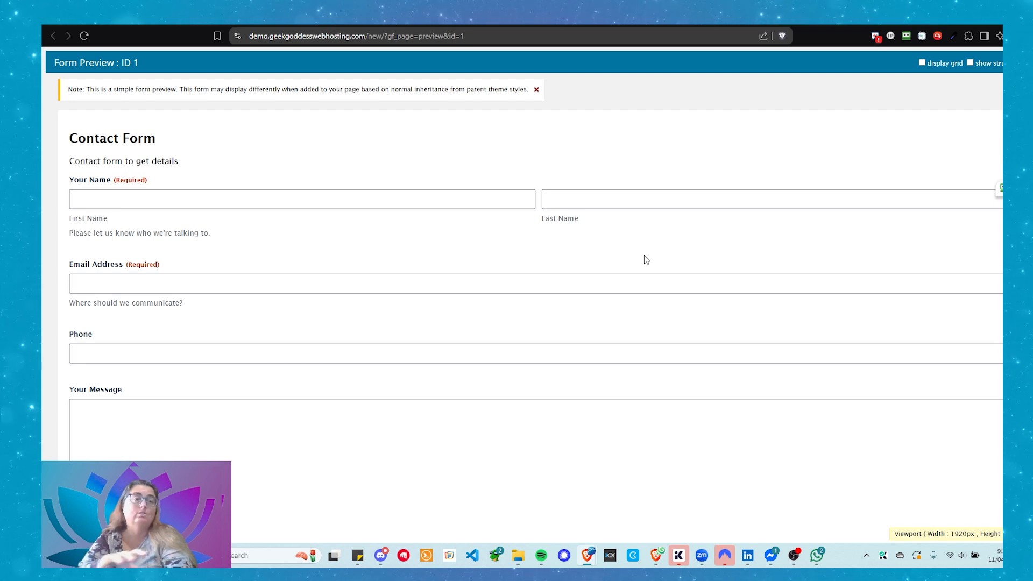
{"action": "scroll", "coordinate": [646, 260], "scroll_direction": "down", "scroll_amount": 1}
{"action": "scroll", "coordinate": [646, 258], "scroll_direction": "up", "scroll_amount": 1}
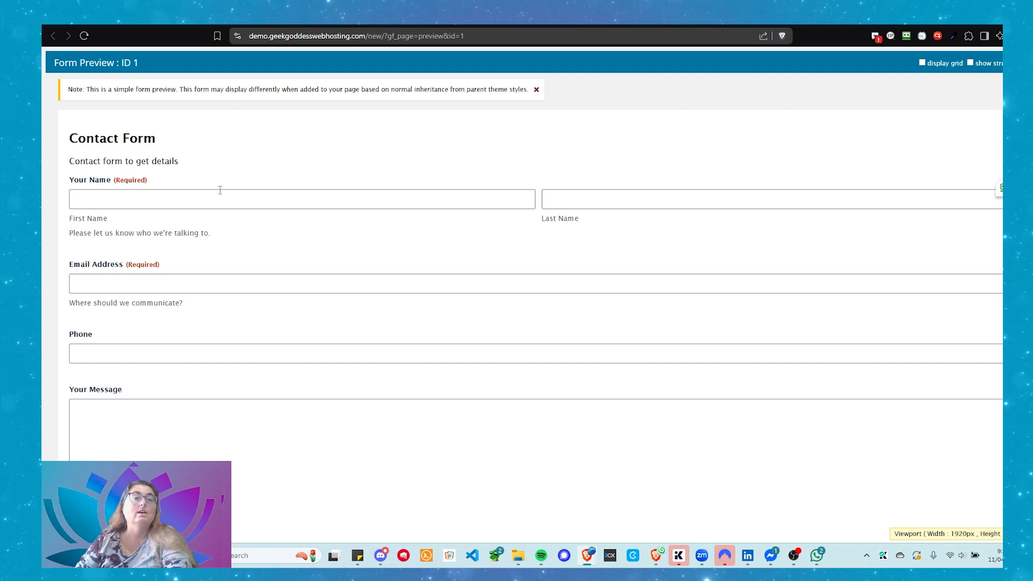
{"action": "left_click", "coordinate": [269, 26]}
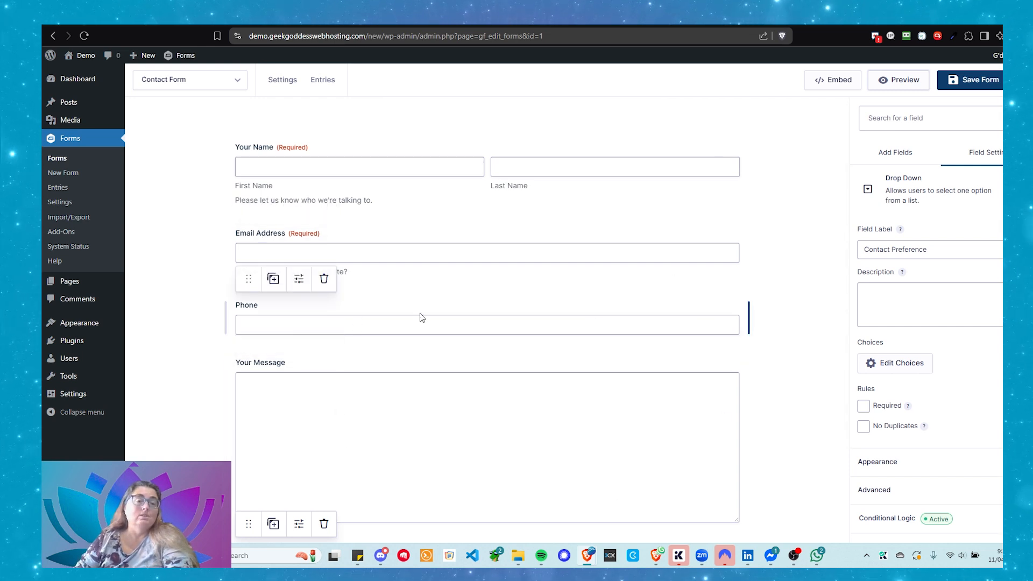
- Move the Phone field into the same row as Email Address, to its right, and save the form
{"action": "left_click", "coordinate": [253, 323]}
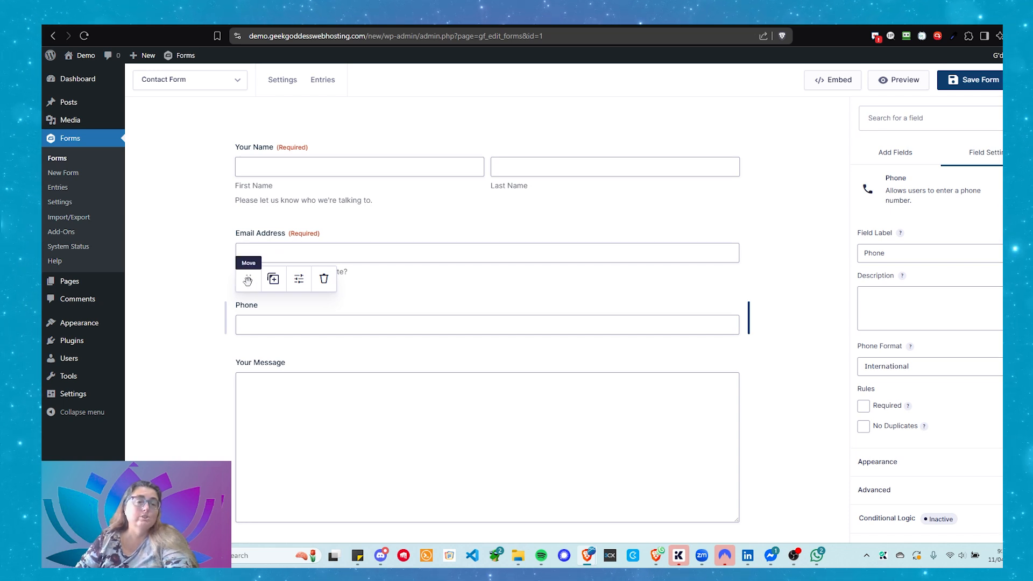
{"action": "left_click_drag", "start_coordinate": [248, 280], "coordinate": [741, 257]}
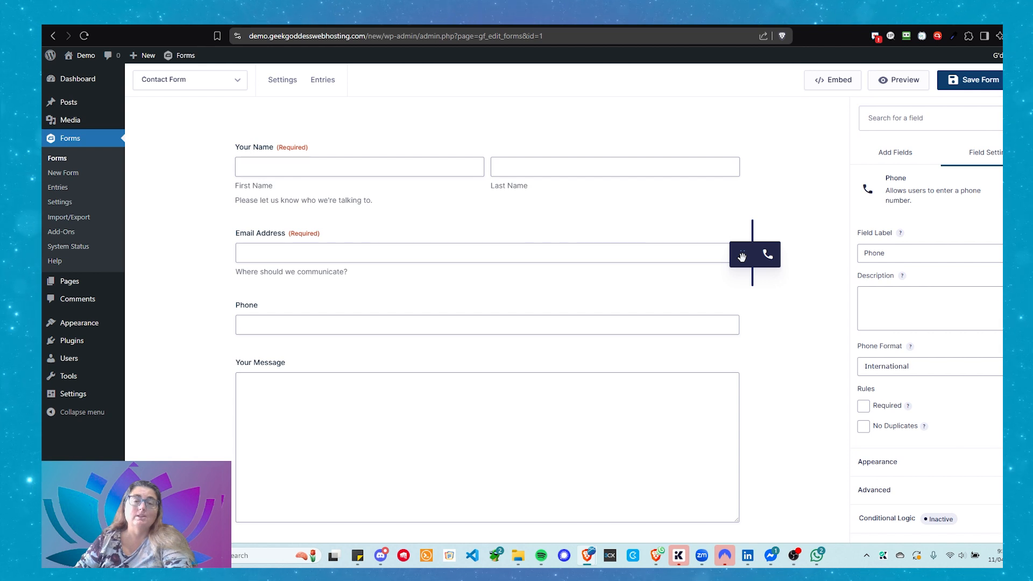
{"action": "left_click_drag", "start_coordinate": [741, 257], "coordinate": [742, 257]}
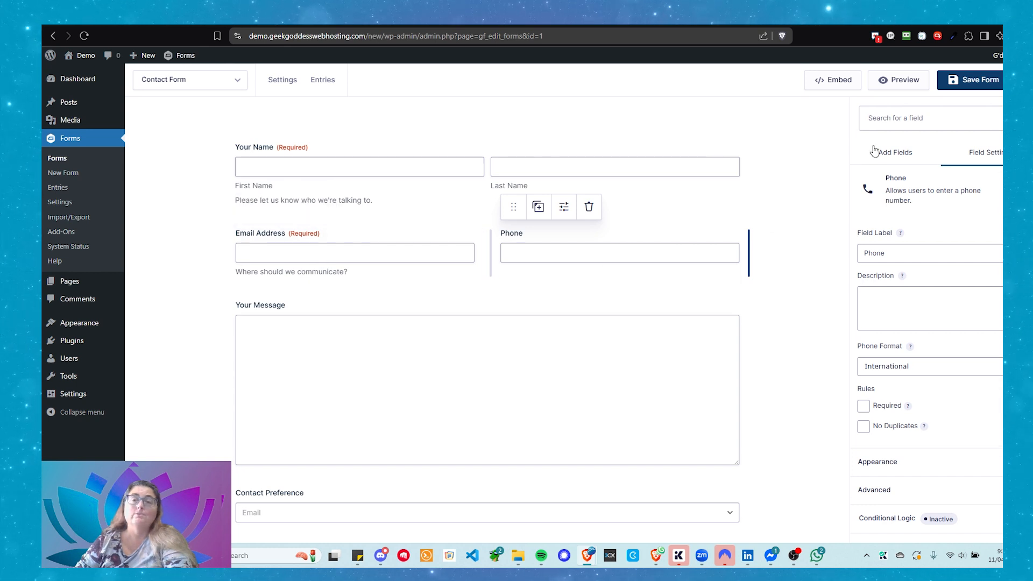
{"action": "left_click", "coordinate": [982, 81]}
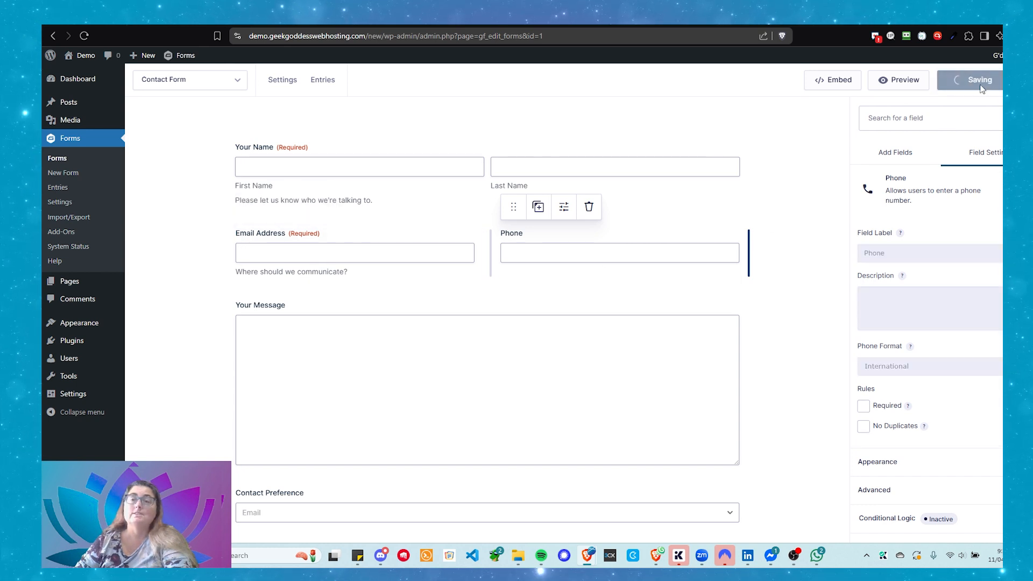
- Preview the saved form to check the Email Address and Phone fields in their shared row, and close the preview
{"action": "left_click", "coordinate": [903, 81]}
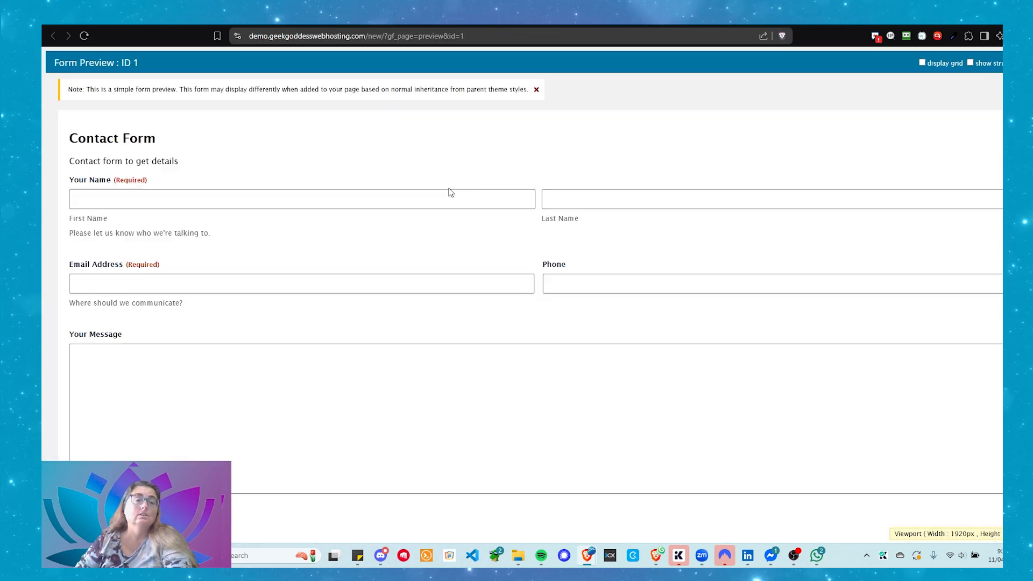
{"action": "left_click", "coordinate": [121, 277]}
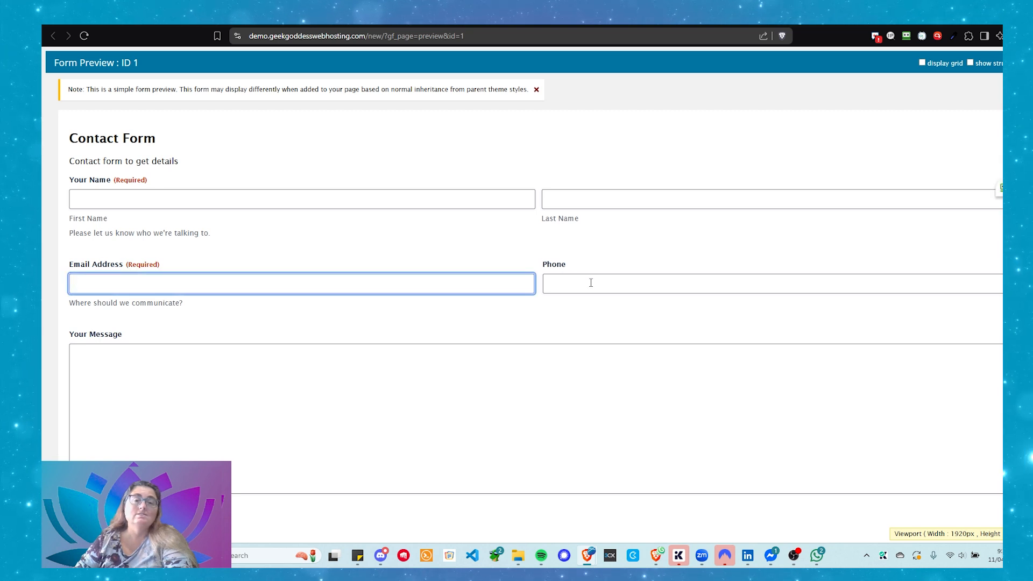
{"action": "left_click", "coordinate": [617, 286]}
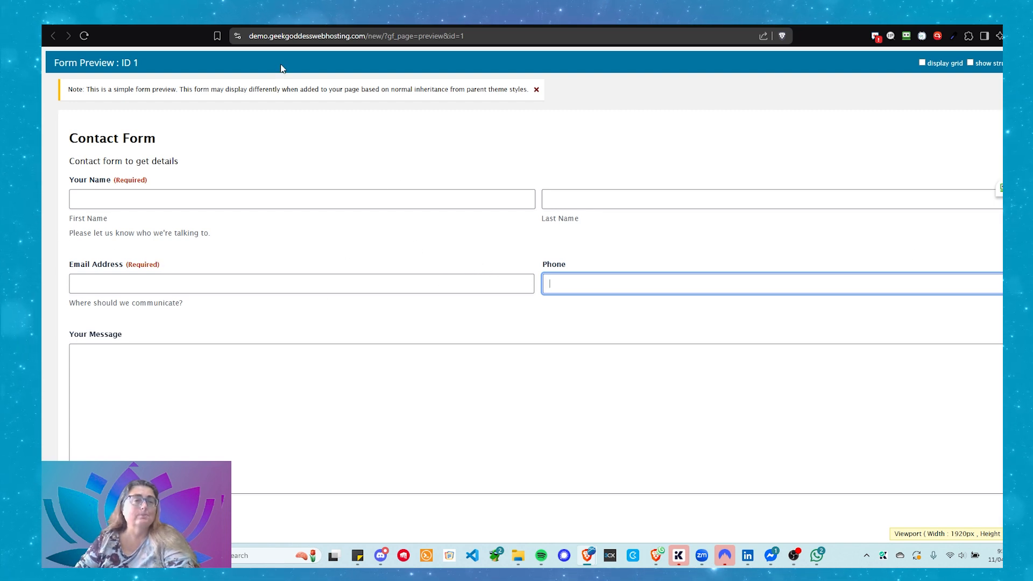
{"action": "key", "text": "ctrl+w"}
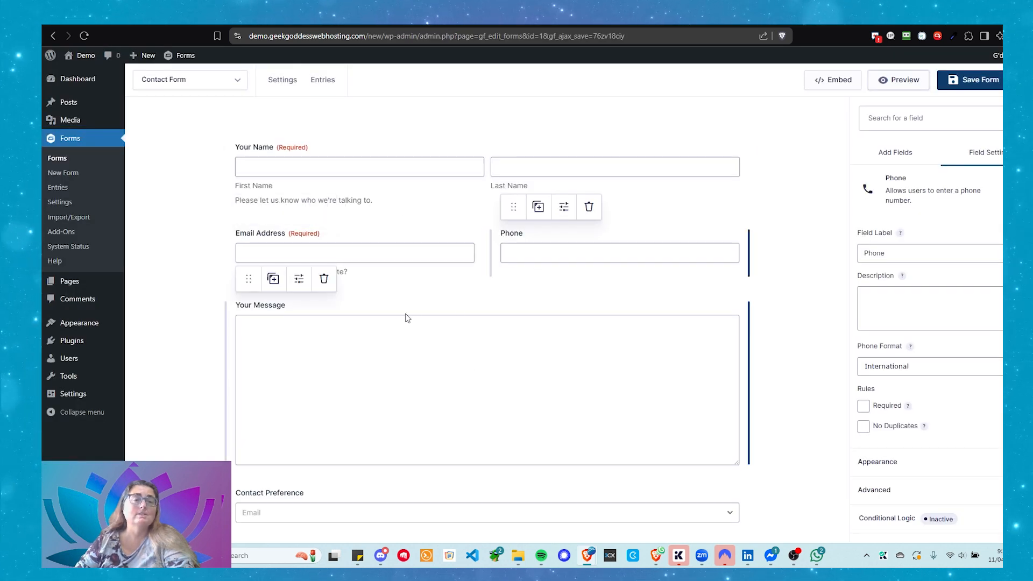
- Move the Contact Preference drop-down above the Your Message field and deselect it
{"action": "scroll", "coordinate": [329, 393], "scroll_direction": "down", "scroll_amount": 1}
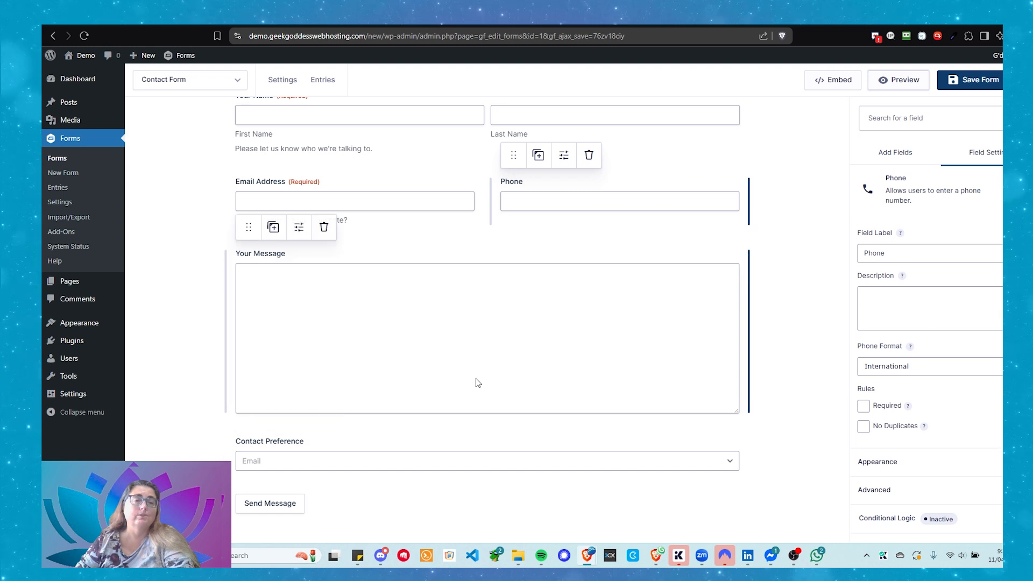
{"action": "scroll", "coordinate": [475, 379], "scroll_direction": "up", "scroll_amount": 1}
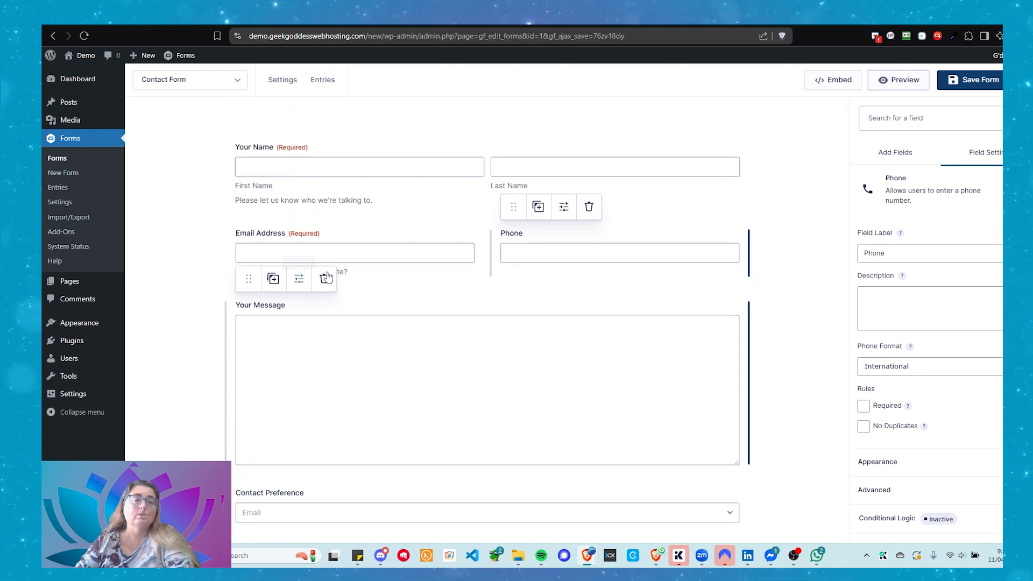
{"action": "left_click", "coordinate": [529, 295]}
{"action": "scroll", "coordinate": [518, 291], "scroll_direction": "down", "scroll_amount": 1}
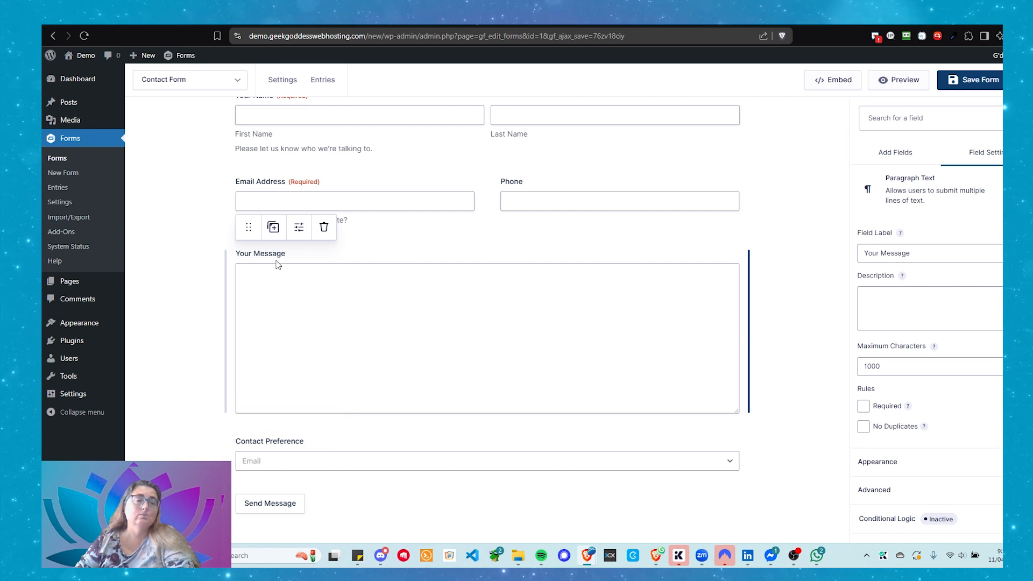
{"action": "left_click", "coordinate": [272, 455]}
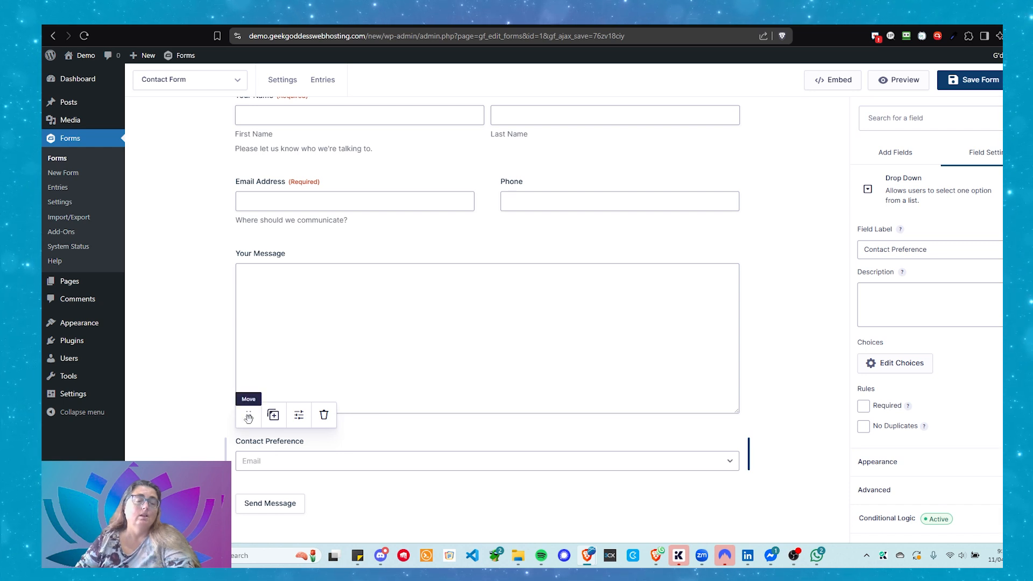
{"action": "left_click_drag", "start_coordinate": [248, 418], "coordinate": [684, 282]}
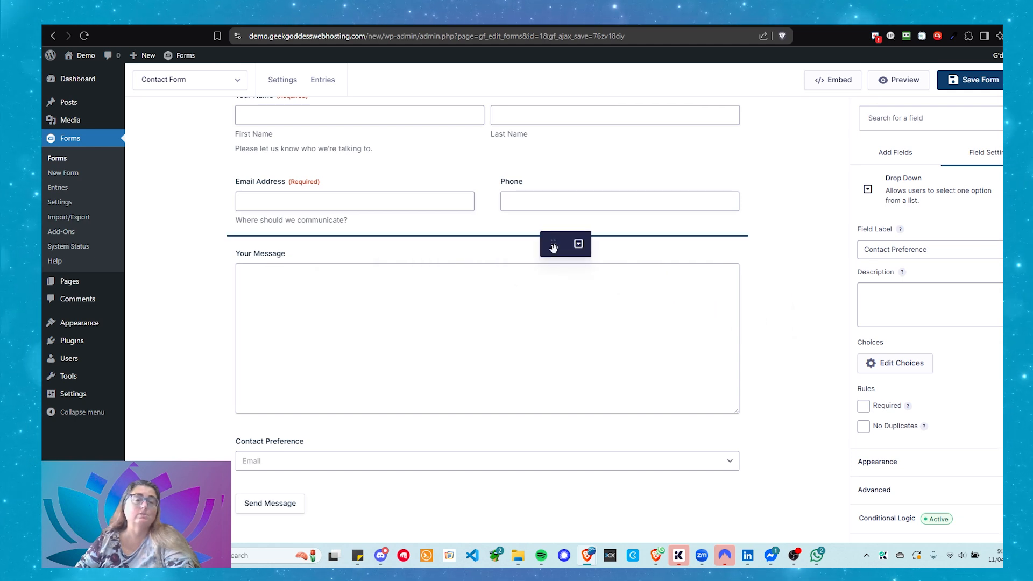
{"action": "left_click_drag", "start_coordinate": [553, 248], "coordinate": [553, 252]}
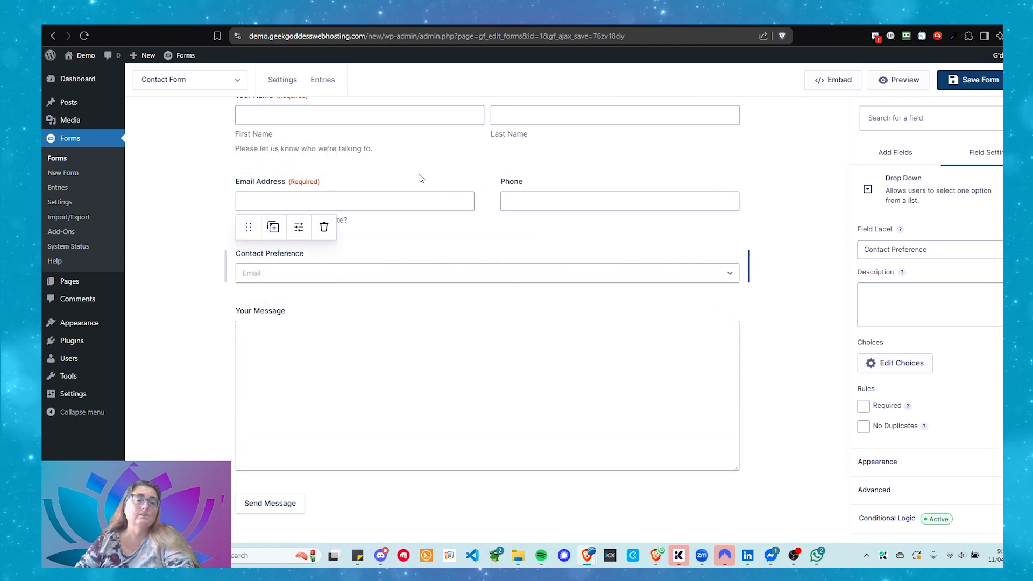
{"action": "left_click", "coordinate": [190, 249]}
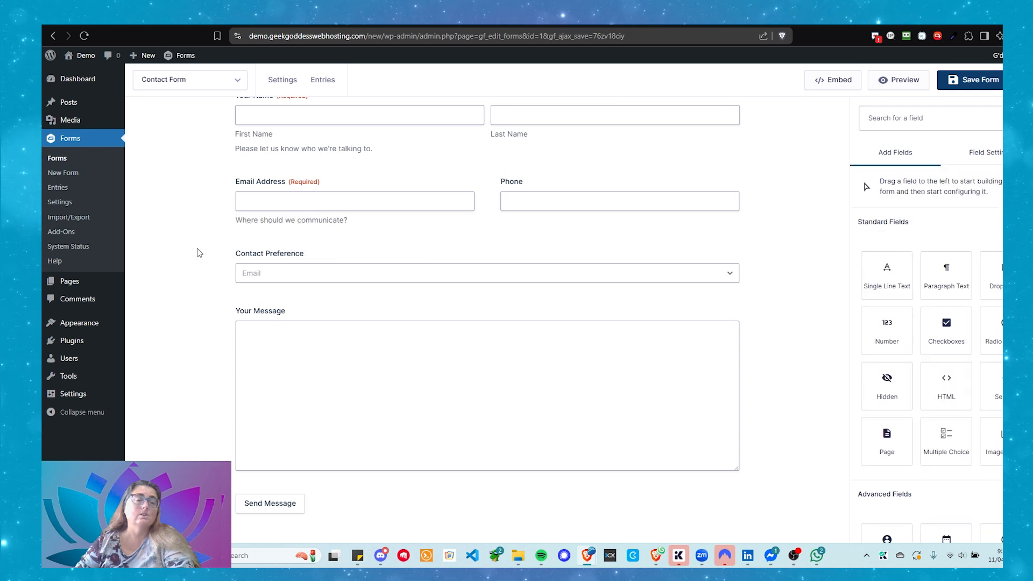
- Examine the Your Name field's general, advanced and appearance settings, including default values, visibility, placeholders and label placement
{"action": "scroll", "coordinate": [360, 353], "scroll_direction": "up", "scroll_amount": 1}
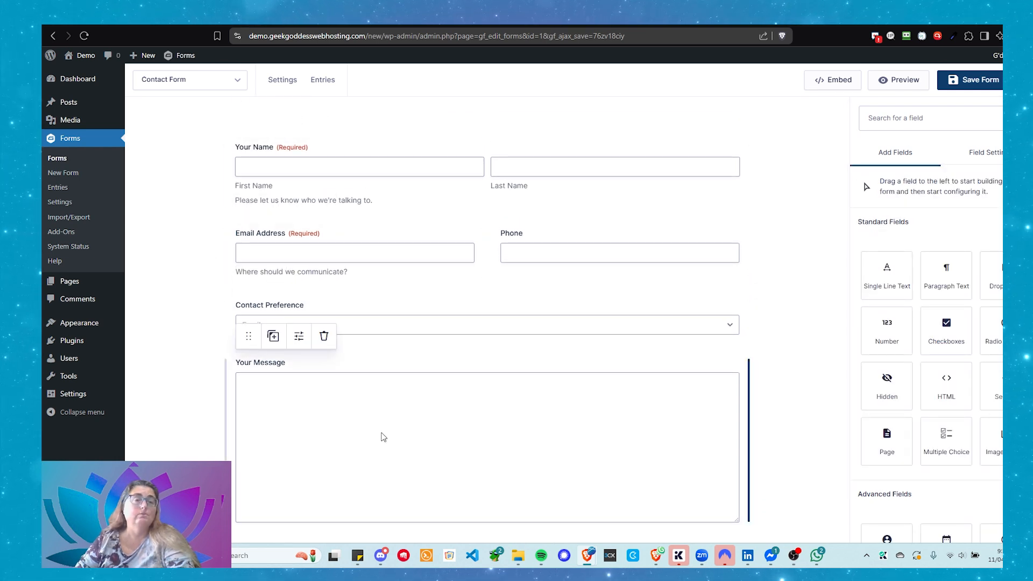
{"action": "left_click", "coordinate": [352, 171]}
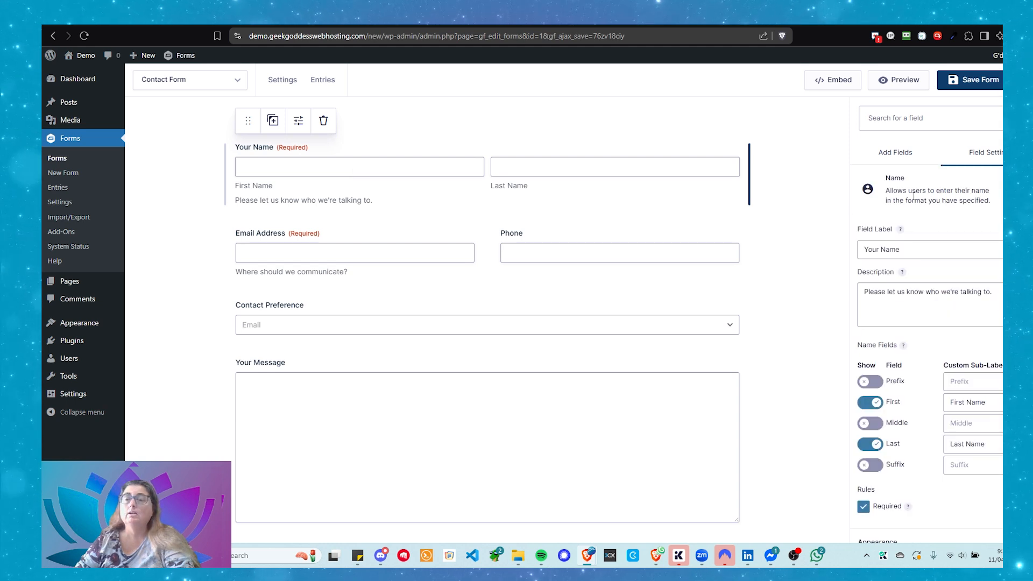
{"action": "scroll", "coordinate": [944, 364], "scroll_direction": "down", "scroll_amount": 2}
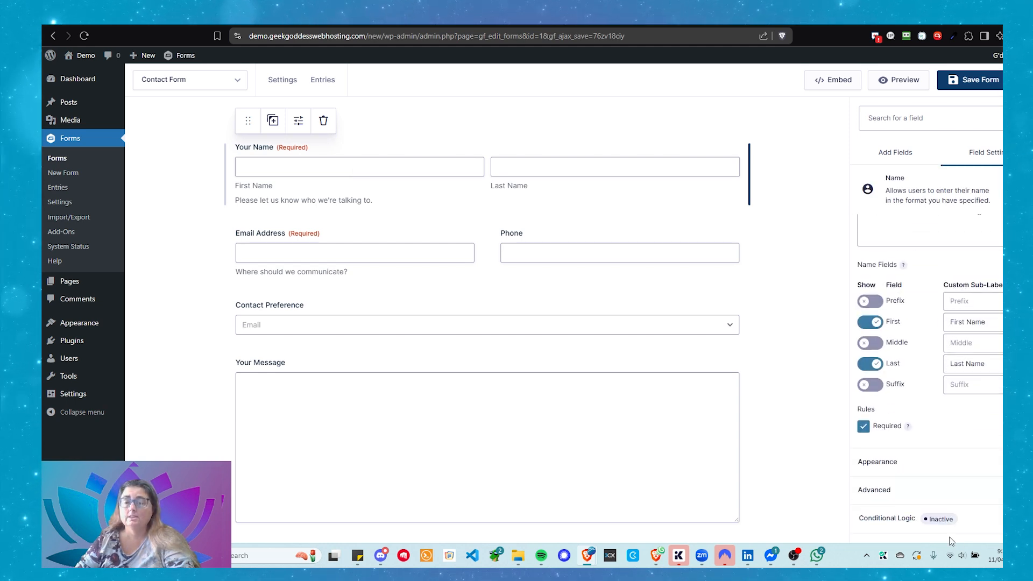
{"action": "left_click", "coordinate": [915, 490]}
{"action": "scroll", "coordinate": [904, 426], "scroll_direction": "down", "scroll_amount": 2}
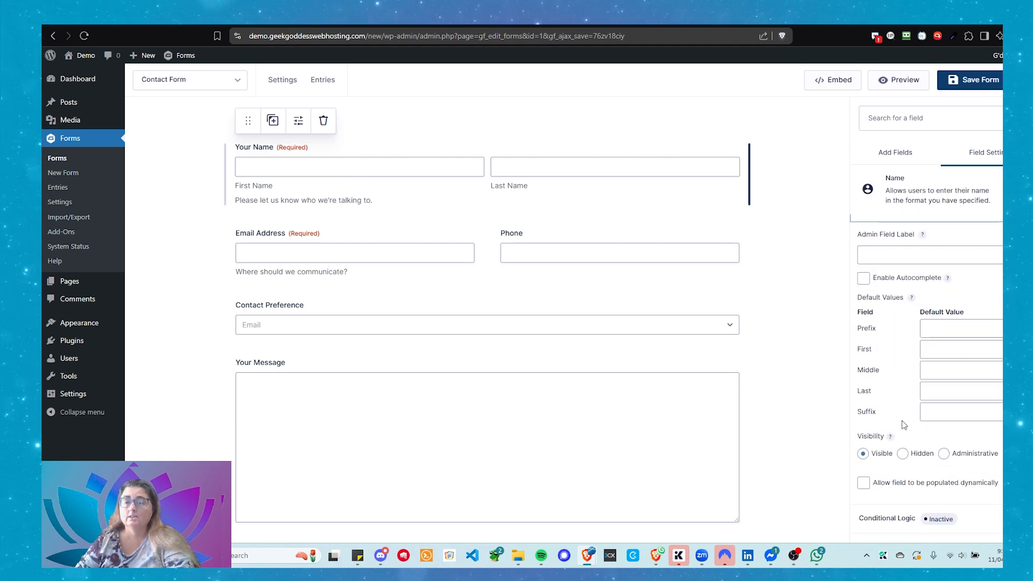
{"action": "scroll", "coordinate": [904, 425], "scroll_direction": "up", "scroll_amount": 2}
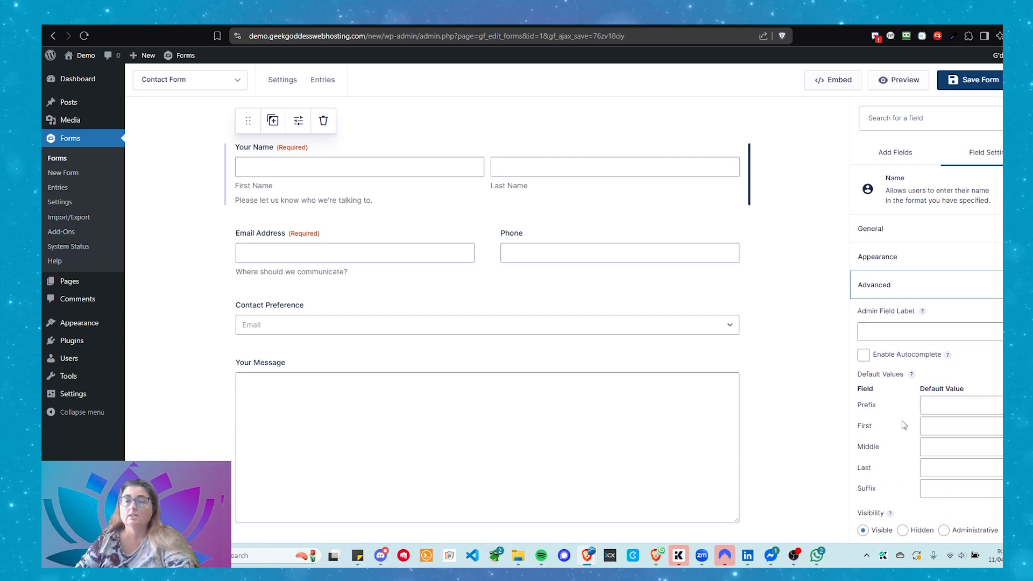
{"action": "left_click", "coordinate": [882, 263]}
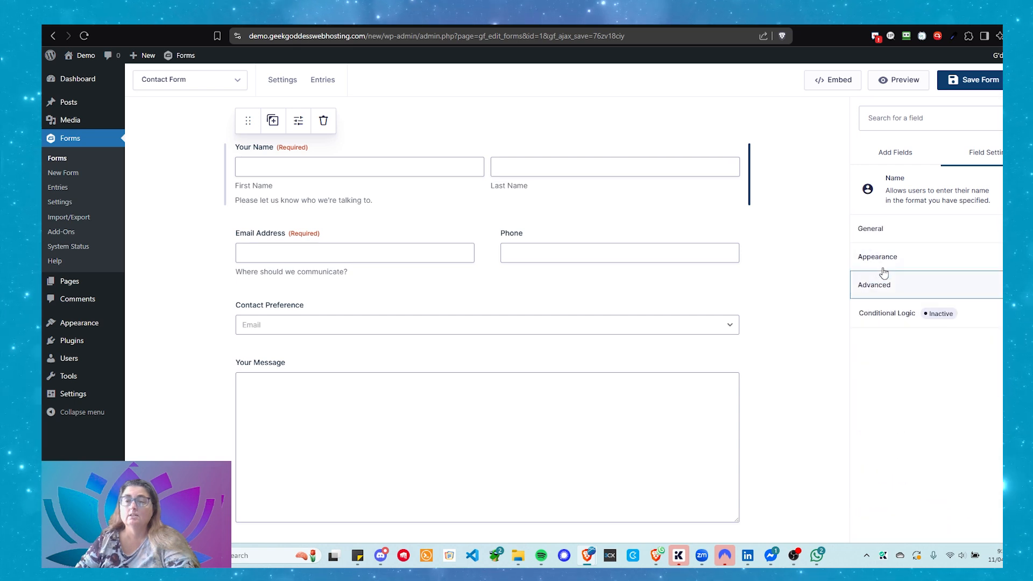
{"action": "scroll", "coordinate": [882, 280], "scroll_direction": "down", "scroll_amount": 4}
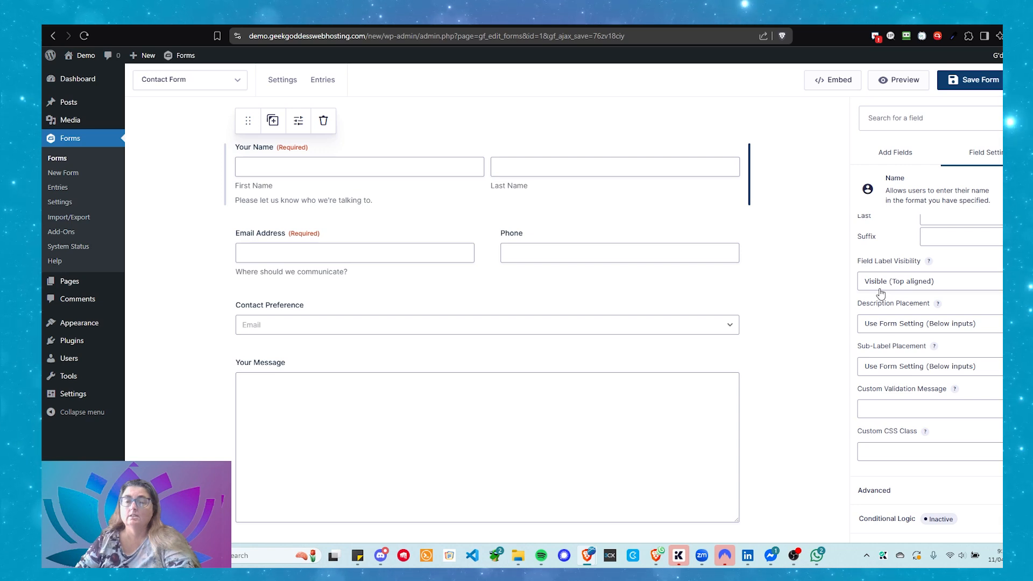
{"action": "scroll", "coordinate": [880, 293], "scroll_direction": "up", "scroll_amount": 4}
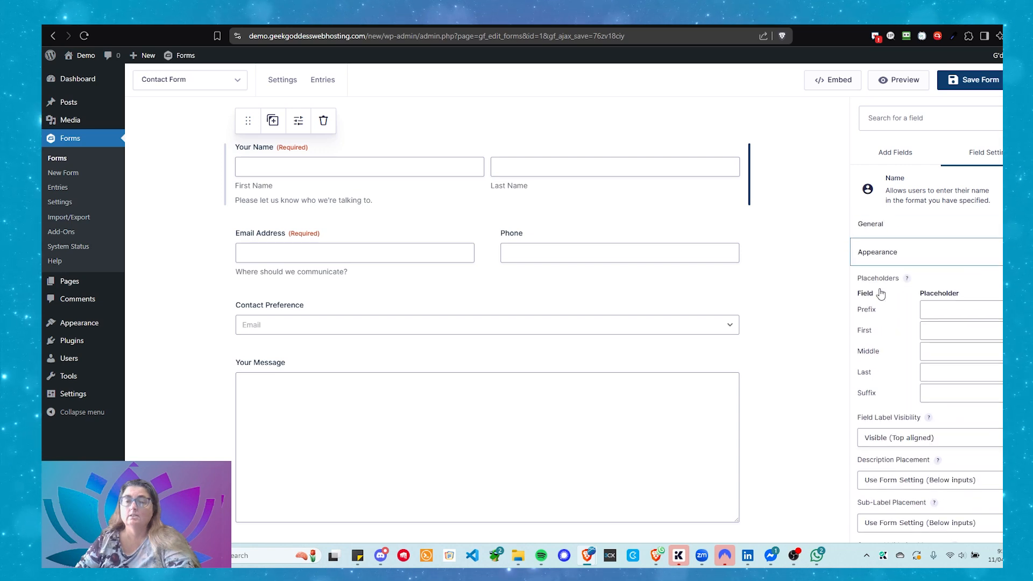
{"action": "left_click", "coordinate": [869, 255]}
{"action": "left_click", "coordinate": [869, 231]}
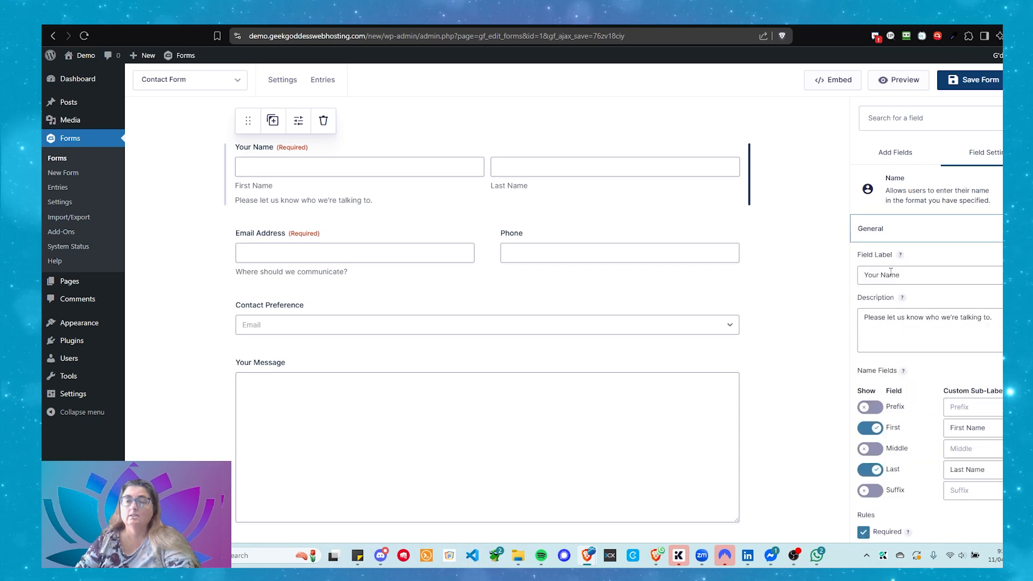
- Review the rest of the Your Name field's general settings and collapse that section
{"action": "scroll", "coordinate": [890, 304], "scroll_direction": "down", "scroll_amount": 3}
{"action": "scroll", "coordinate": [887, 304], "scroll_direction": "up", "scroll_amount": 3}
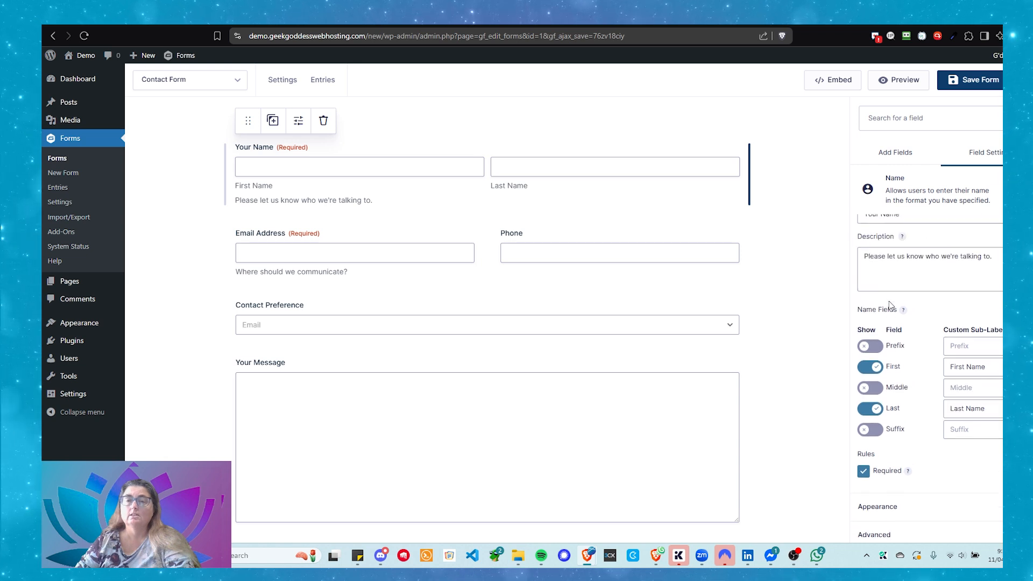
{"action": "left_click", "coordinate": [878, 238]}
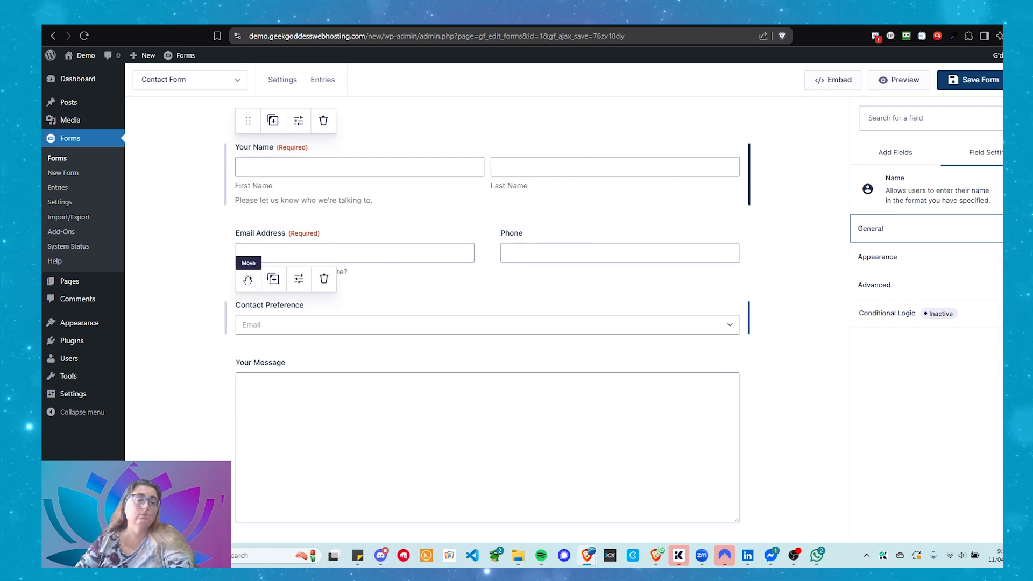
- Try Contact Preference as a third column beside Phone, return it to its own row above Your Message, and deselect the fields
{"action": "left_click_drag", "start_coordinate": [248, 279], "coordinate": [729, 260]}
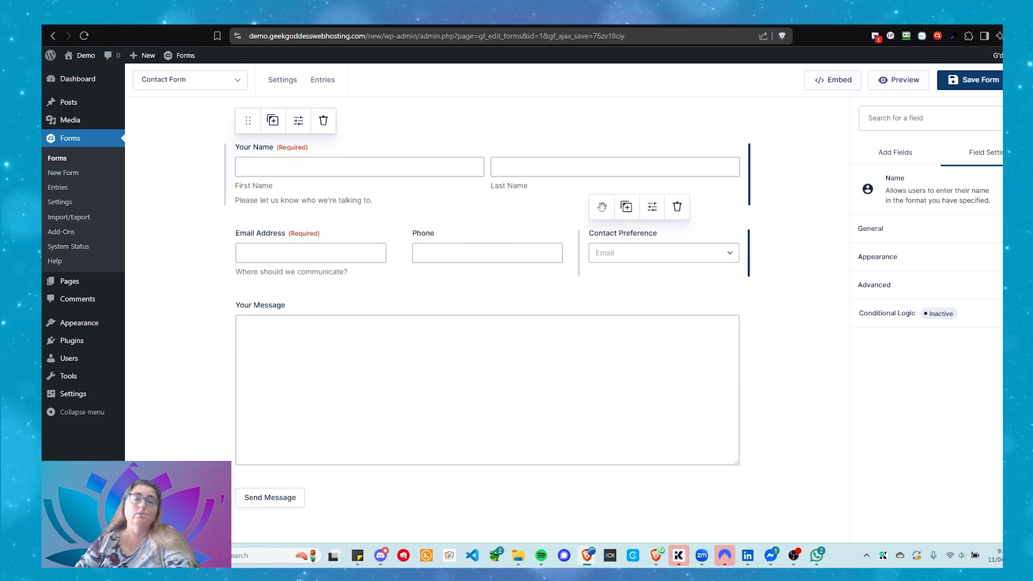
{"action": "left_click_drag", "start_coordinate": [601, 210], "coordinate": [448, 302]}
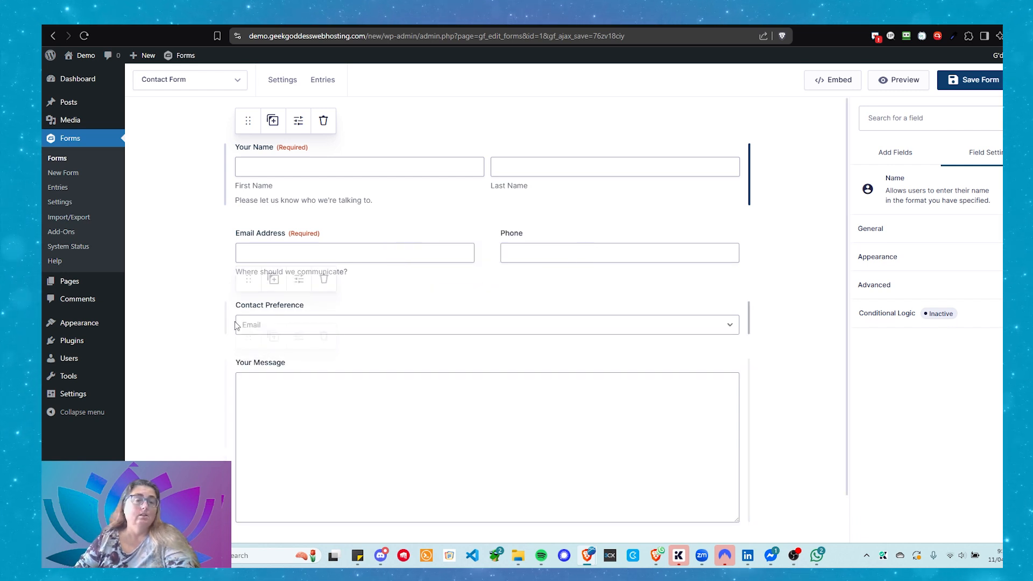
{"action": "left_click", "coordinate": [194, 323]}
{"action": "scroll", "coordinate": [226, 308], "scroll_direction": "down", "scroll_amount": 1}
{"action": "scroll", "coordinate": [226, 308], "scroll_direction": "up", "scroll_amount": 1}
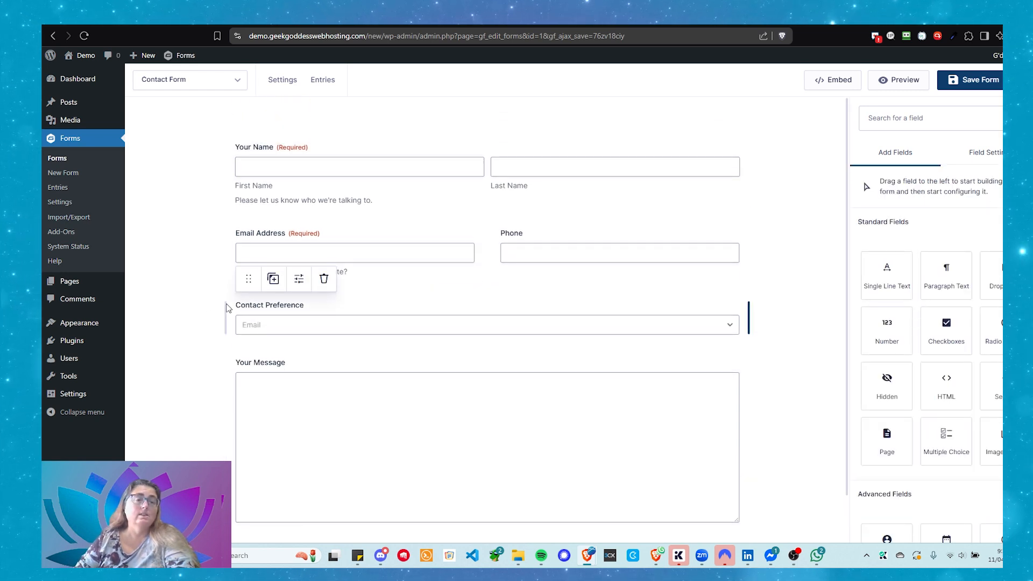
- Browse the available standard, advanced and post field types that can be added to the form
{"action": "scroll", "coordinate": [226, 308], "scroll_direction": "down", "scroll_amount": 1}
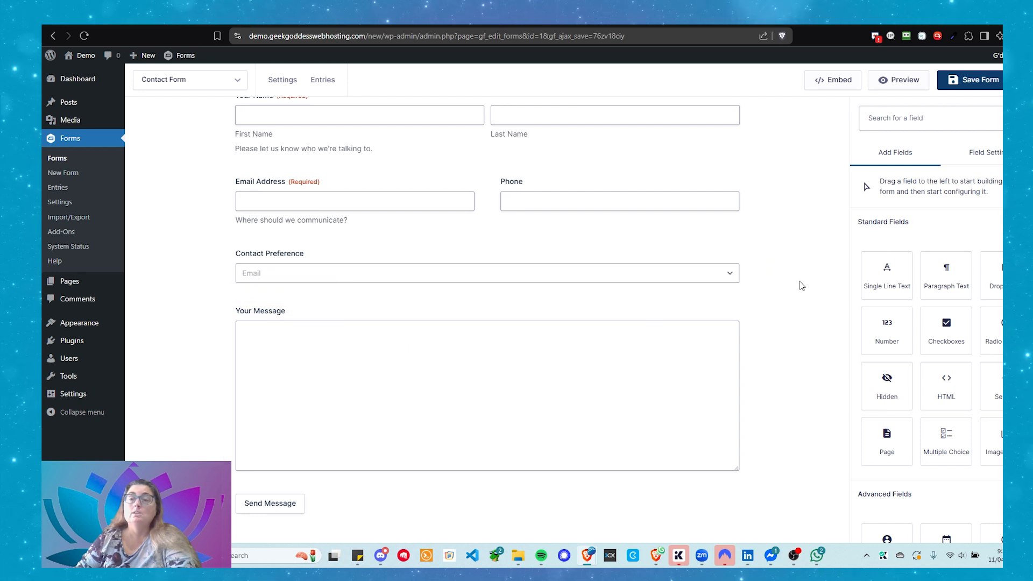
{"action": "scroll", "coordinate": [895, 266], "scroll_direction": "down", "scroll_amount": 1}
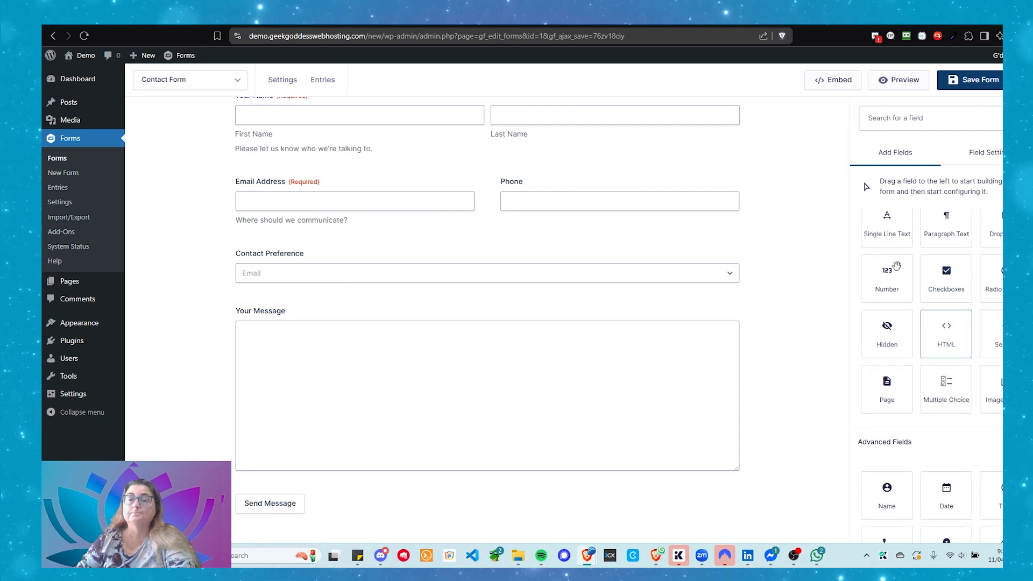
{"action": "scroll", "coordinate": [907, 248], "scroll_direction": "up", "scroll_amount": 1}
{"action": "left_click", "coordinate": [888, 222]}
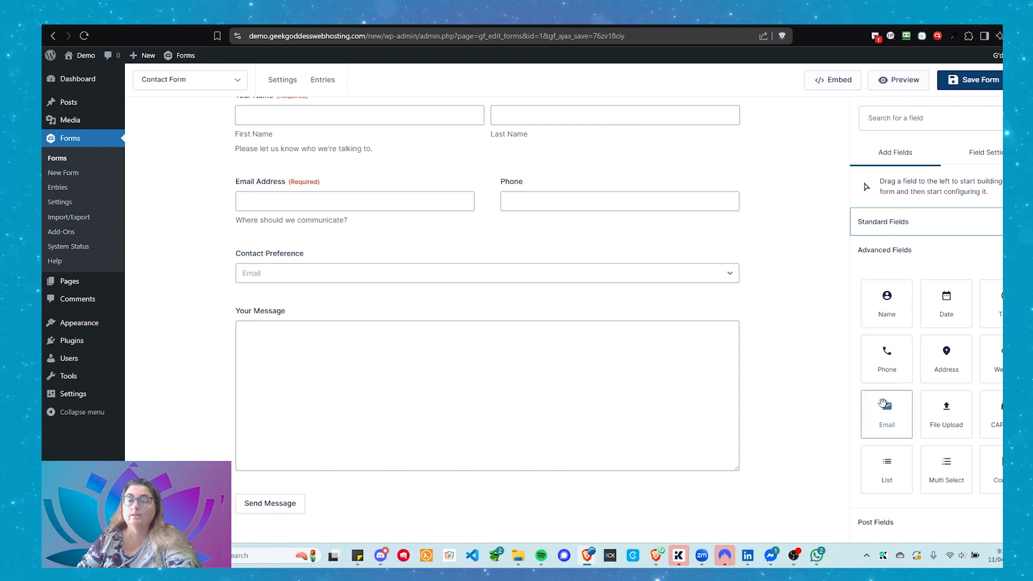
{"action": "scroll", "coordinate": [883, 402], "scroll_direction": "down", "scroll_amount": 6}
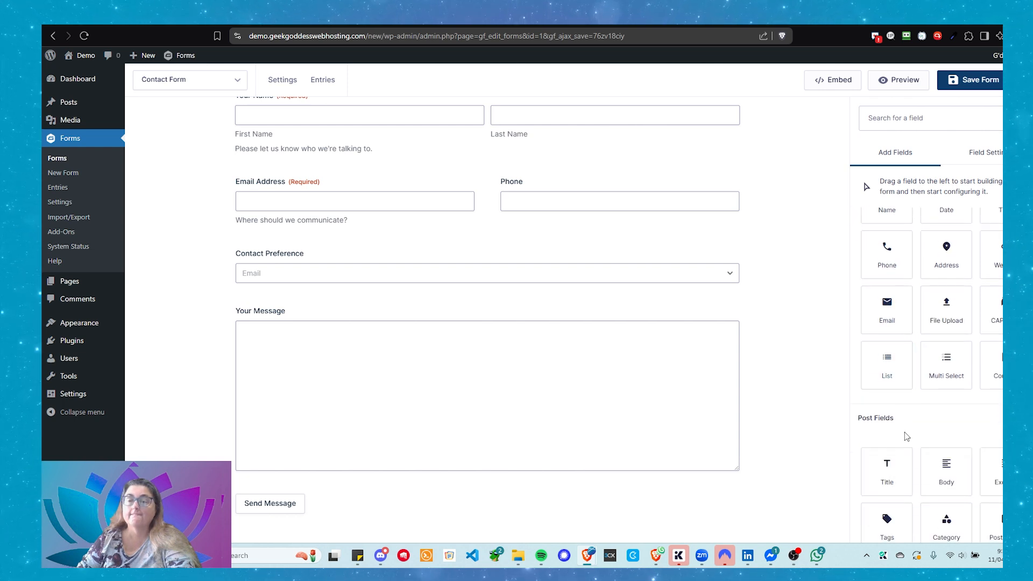
{"action": "scroll", "coordinate": [906, 433], "scroll_direction": "up", "scroll_amount": 6}
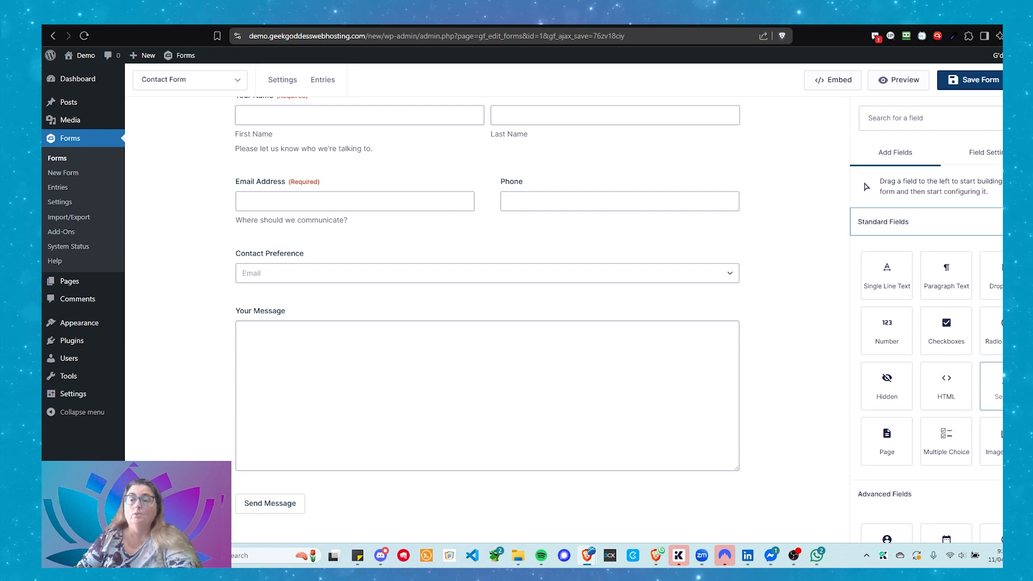
- Add section breaks above Your Message and above Your Name, and label the one above Your Name "About You"
{"action": "left_click_drag", "start_coordinate": [995, 385], "coordinate": [314, 289]}
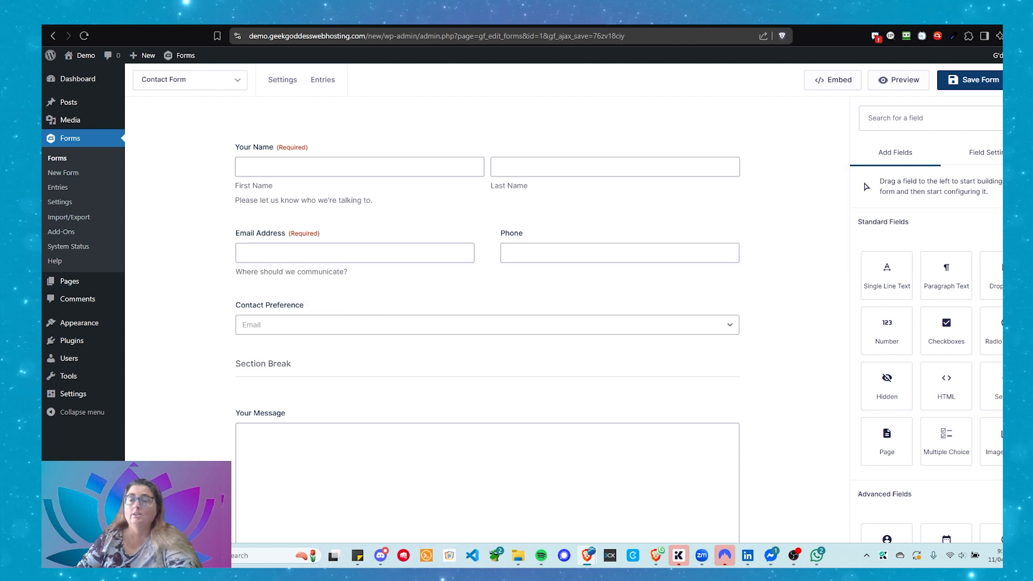
{"action": "left_click_drag", "start_coordinate": [413, 301], "coordinate": [294, 127]}
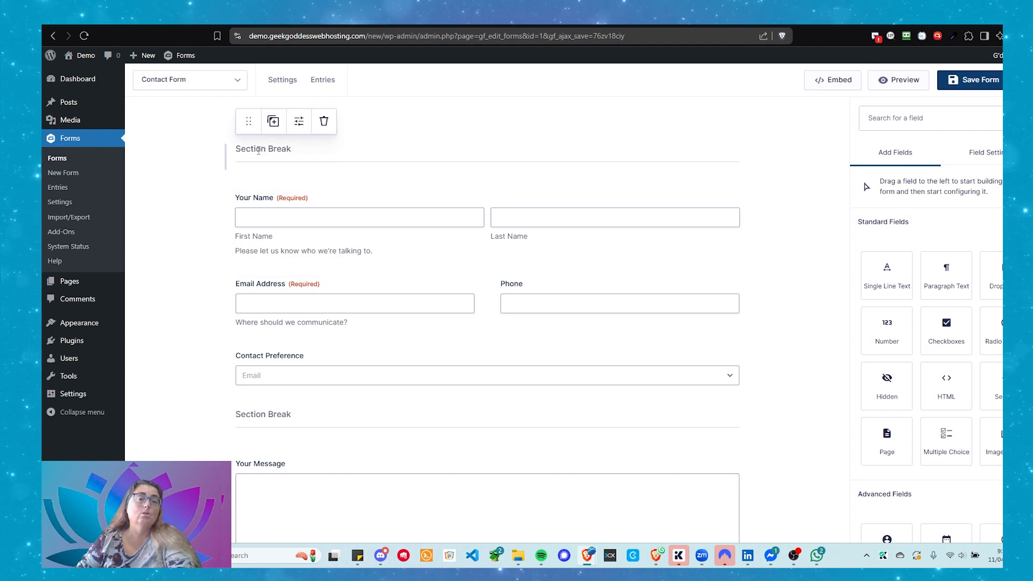
{"action": "left_click", "coordinate": [259, 151]}
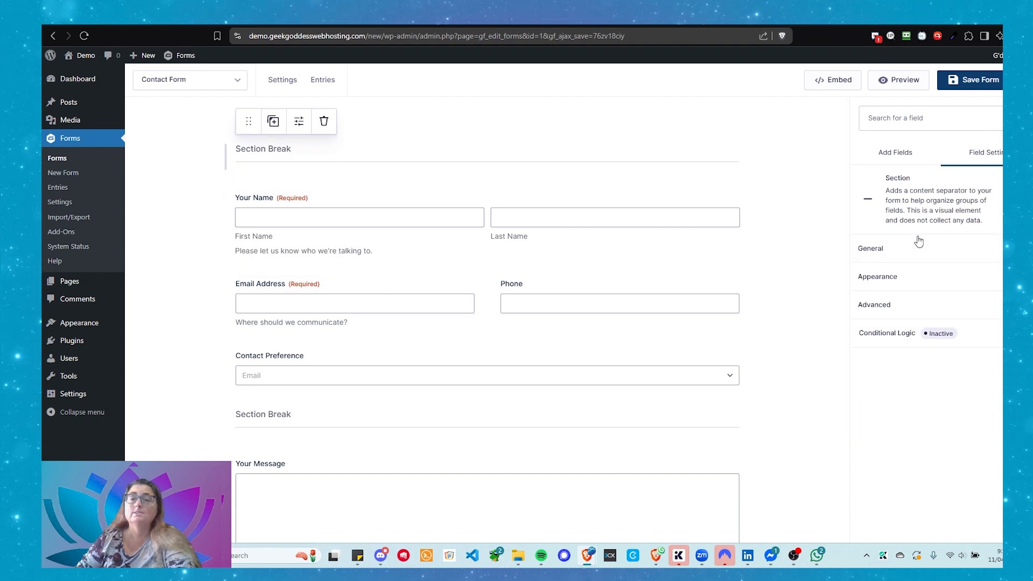
{"action": "left_click", "coordinate": [900, 250]}
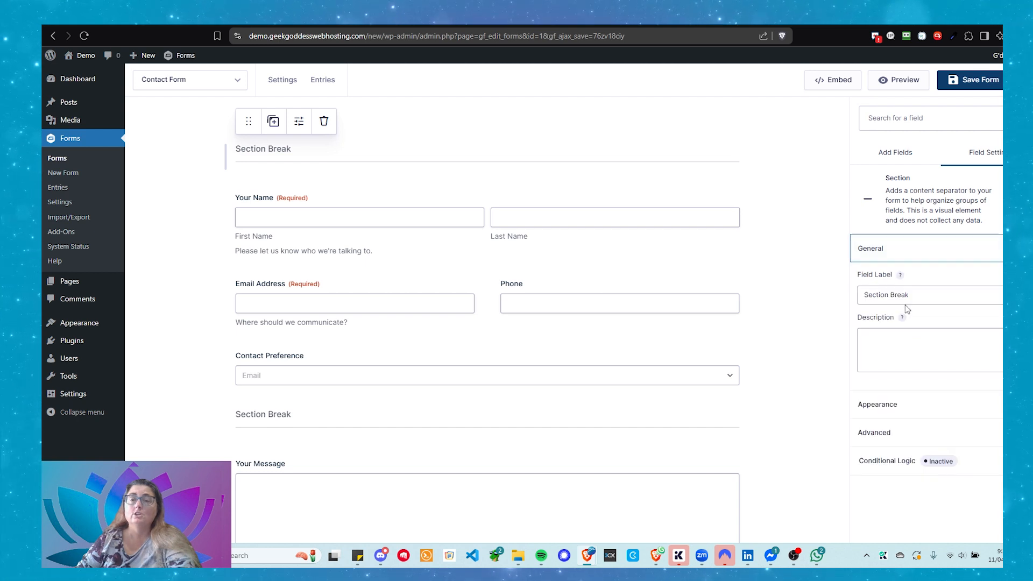
{"action": "left_click_drag", "start_coordinate": [911, 295], "coordinate": [855, 306]}
{"action": "type", "text": "About You"}
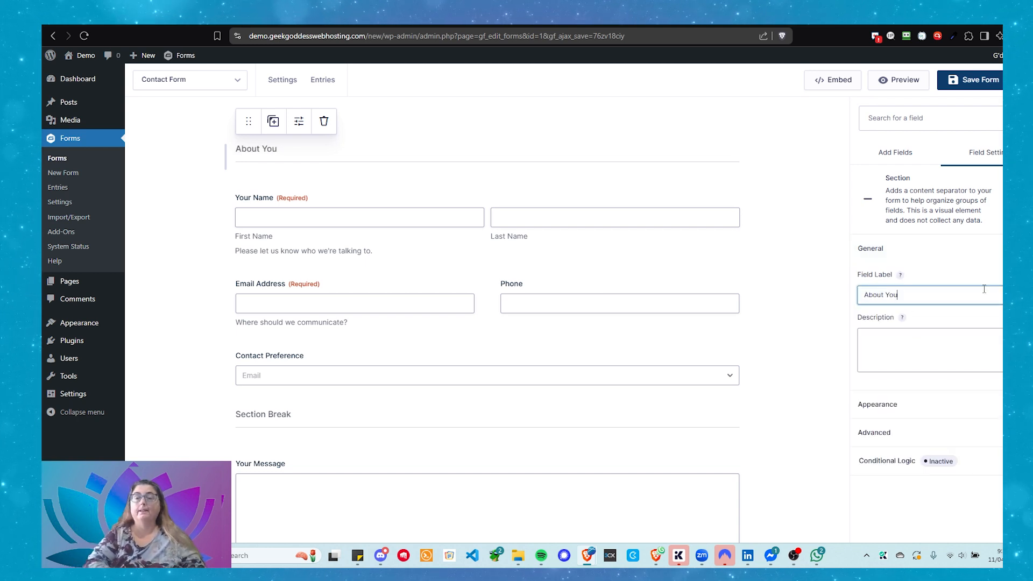
{"action": "left_click", "coordinate": [426, 168]}
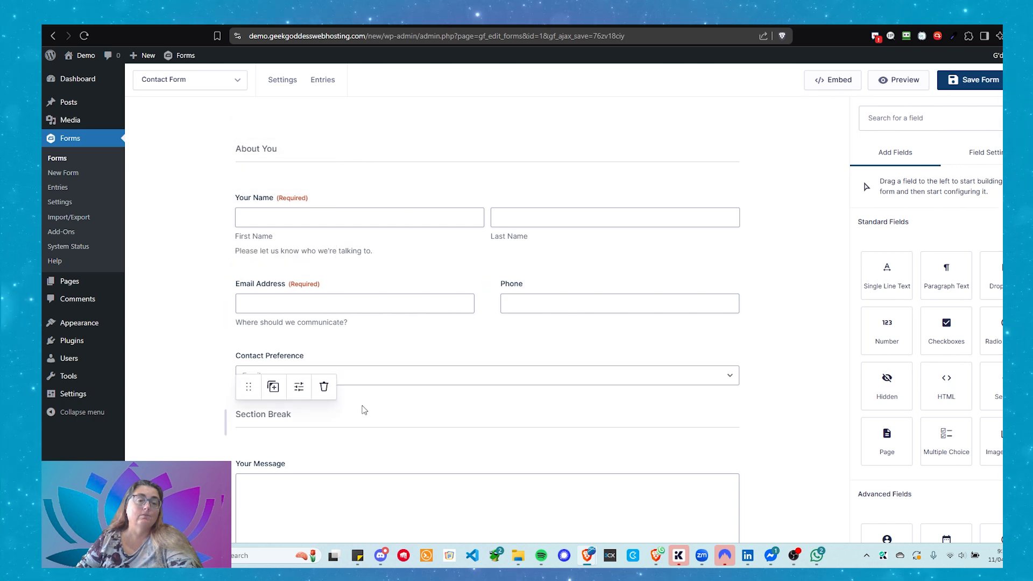
- Label the section break between Contact Preference and Your Message "About Your Dog"
{"action": "scroll", "coordinate": [362, 410], "scroll_direction": "down", "scroll_amount": 2}
{"action": "left_click", "coordinate": [273, 311]}
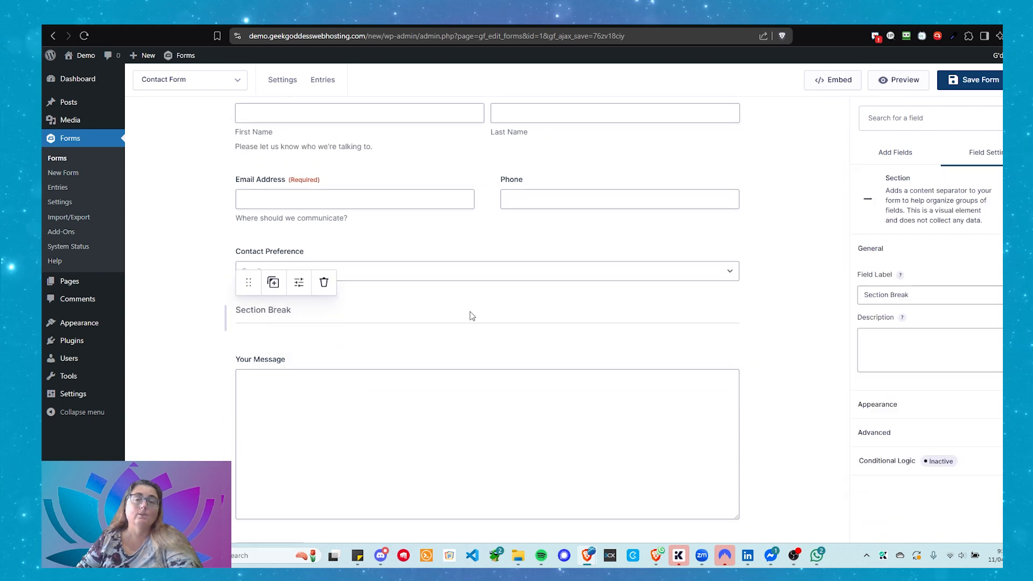
{"action": "left_click_drag", "start_coordinate": [915, 295], "coordinate": [844, 302]}
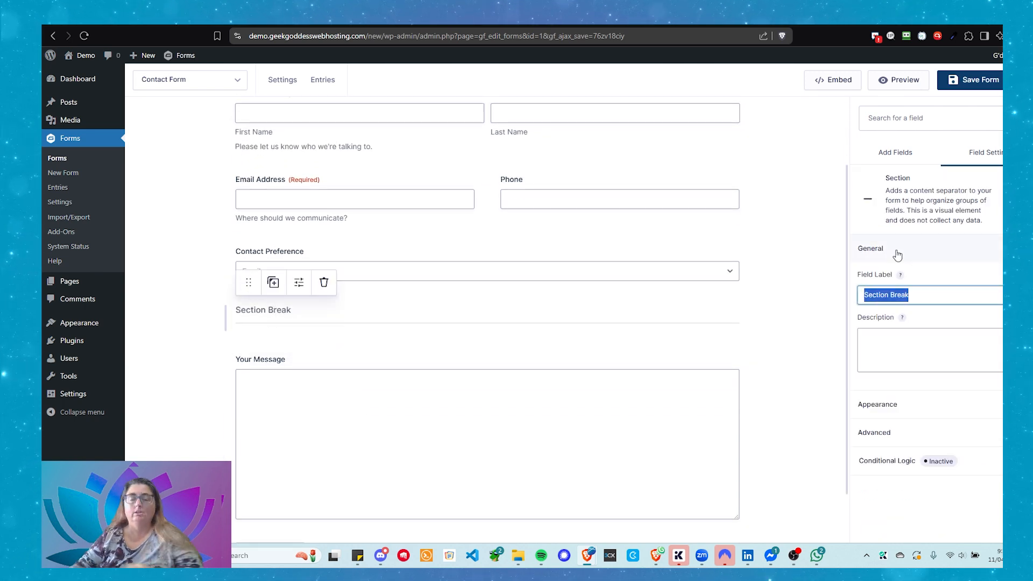
{"action": "type", "text": "About Your Dog"}
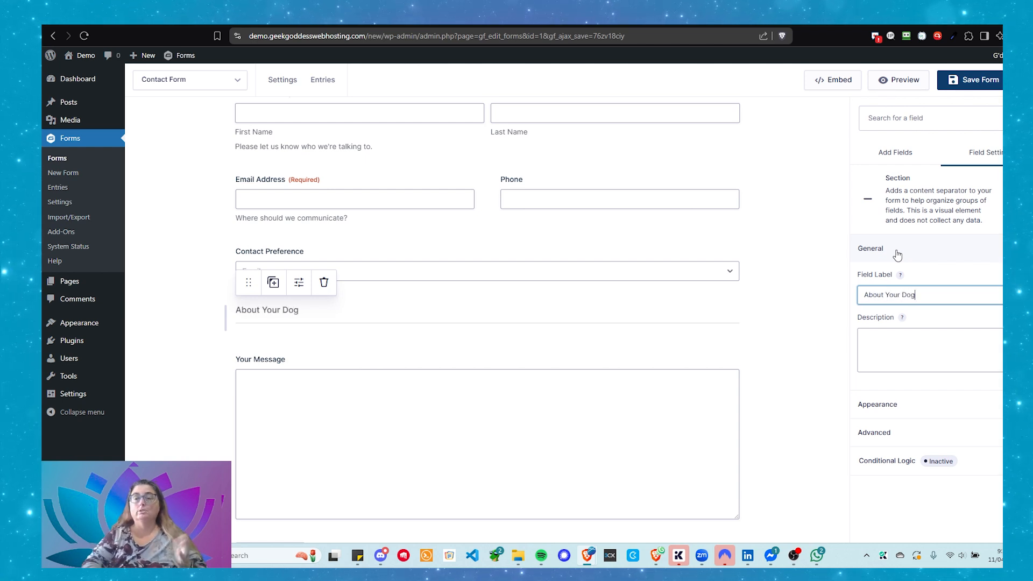
{"action": "left_click", "coordinate": [405, 353]}
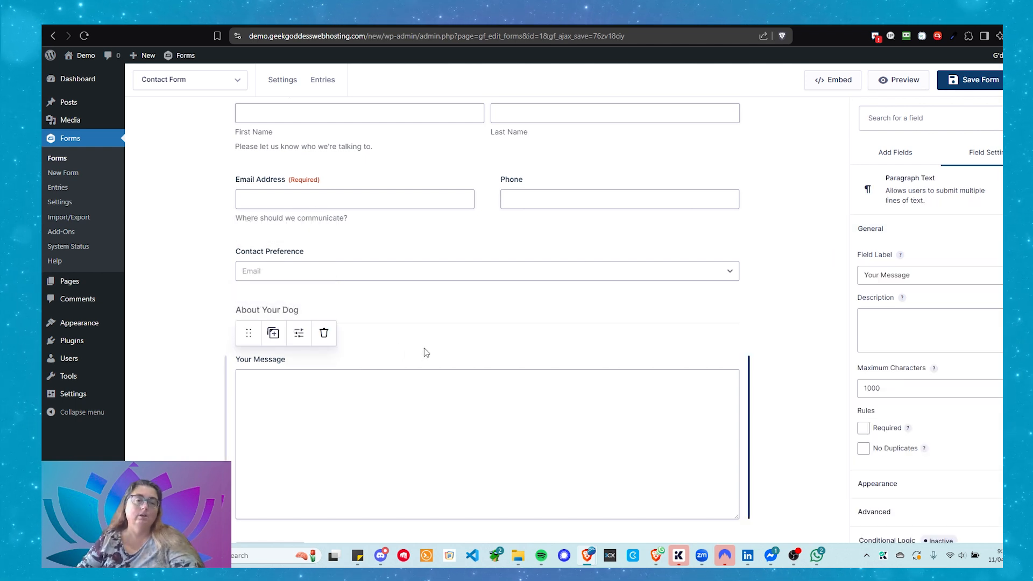
- Add a Single Line Text field between the About Your Dog section and Your Message, and label it "Breed"
{"action": "left_click", "coordinate": [891, 162]}
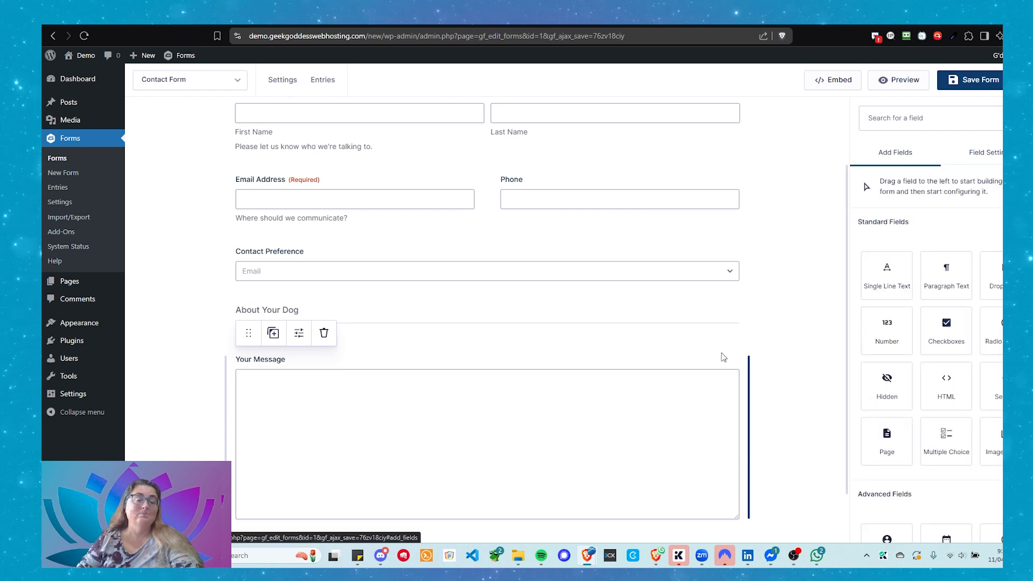
{"action": "scroll", "coordinate": [798, 309], "scroll_direction": "down", "scroll_amount": 1}
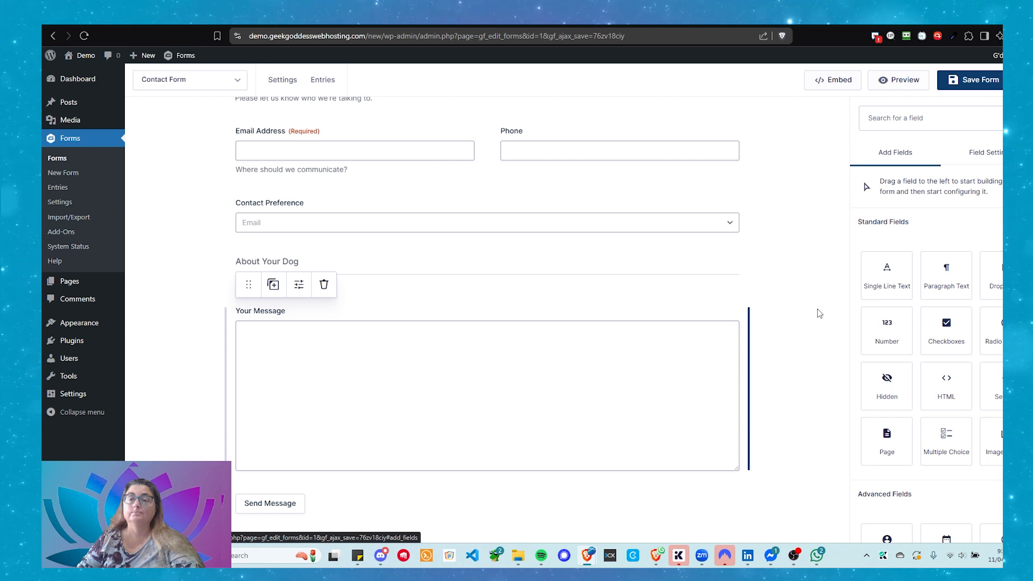
{"action": "left_click_drag", "start_coordinate": [887, 272], "coordinate": [467, 291]}
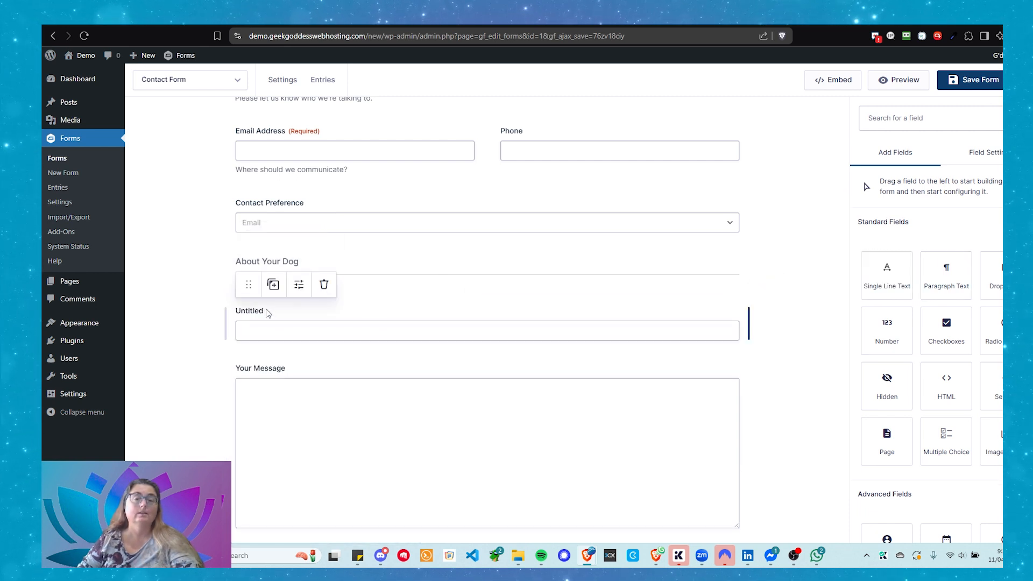
{"action": "left_click", "coordinate": [264, 312]}
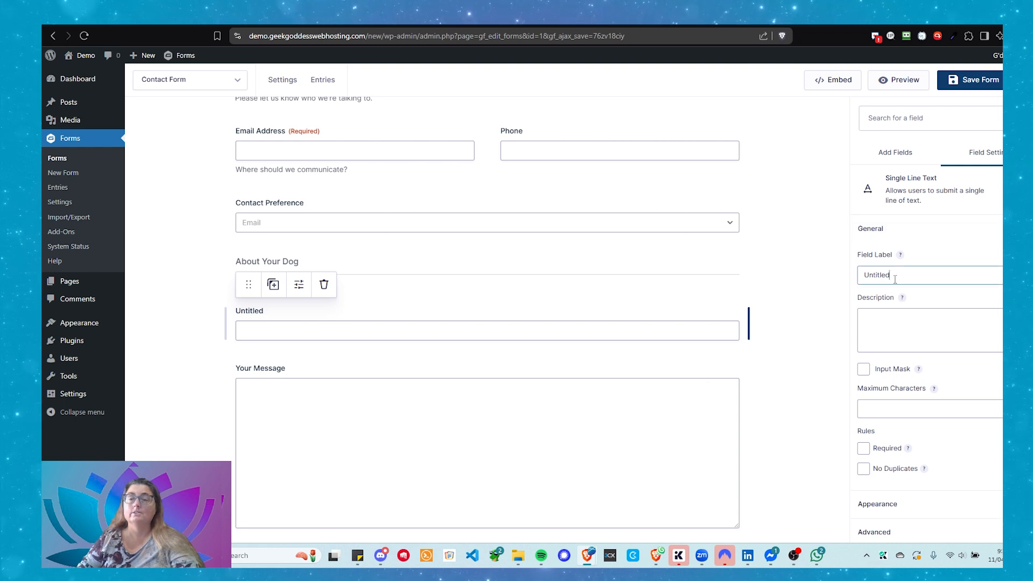
{"action": "left_click_drag", "start_coordinate": [894, 275], "coordinate": [859, 270]}
{"action": "type", "text": "Breed"}
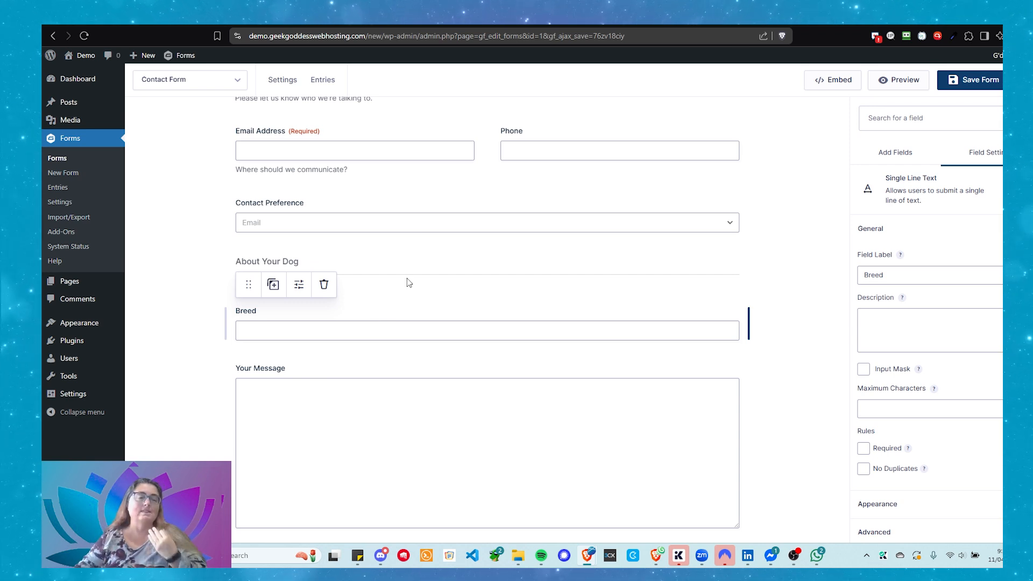
{"action": "left_click", "coordinate": [677, 354]}
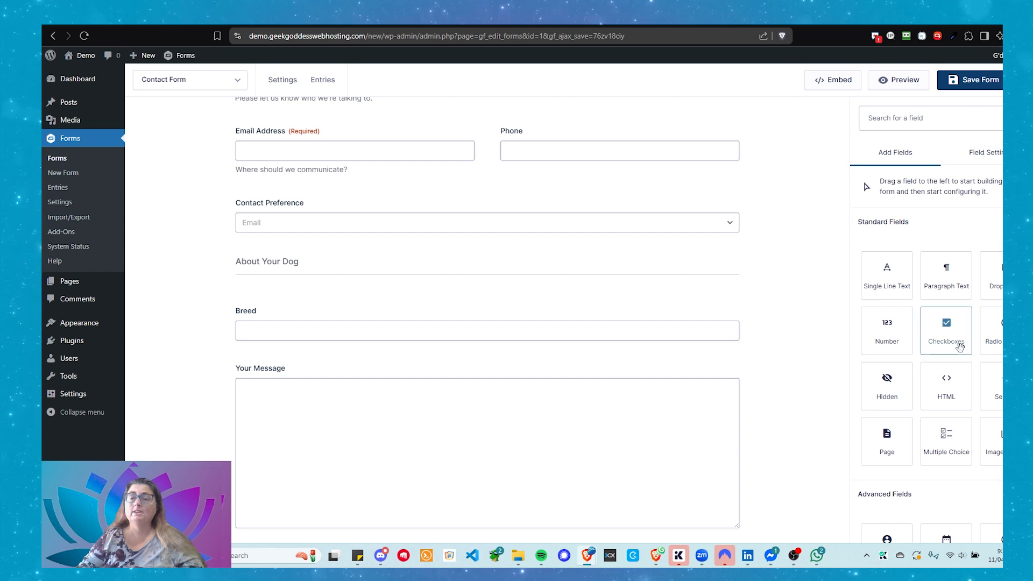
- Add a Drop Down field to the right of Breed in the same row and label it "Age"
{"action": "left_click_drag", "start_coordinate": [986, 272], "coordinate": [743, 342]}
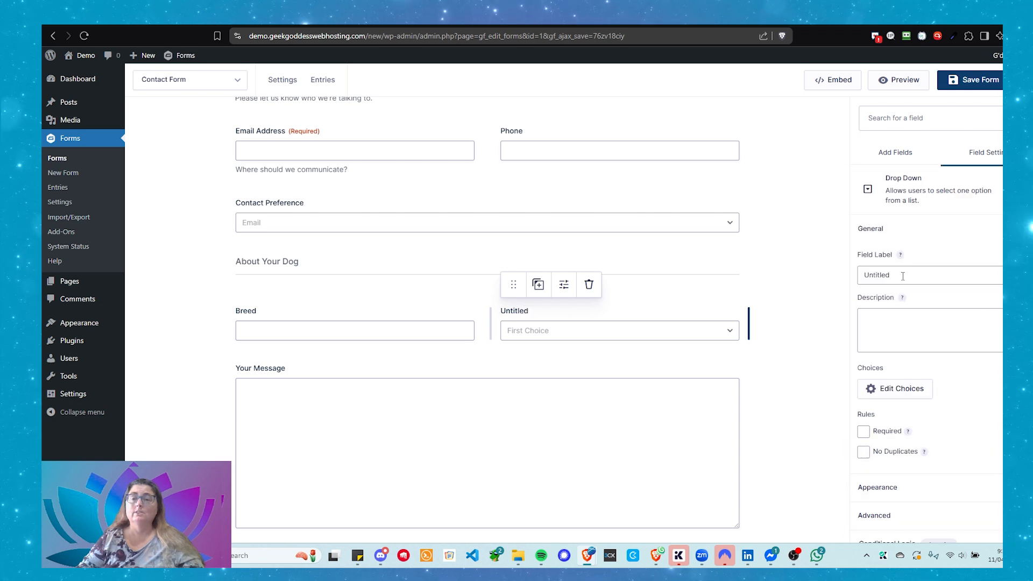
{"action": "double_click", "coordinate": [902, 276]}
{"action": "type", "text": "Age"}
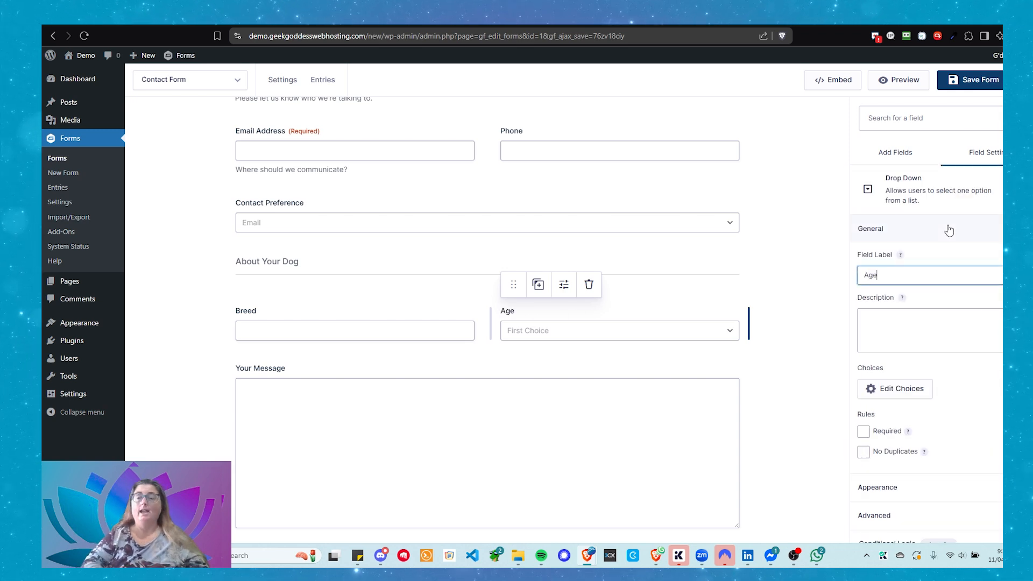
- Load the predefined Age list into the bulk choices for the Age drop-down
{"action": "left_click", "coordinate": [897, 390]}
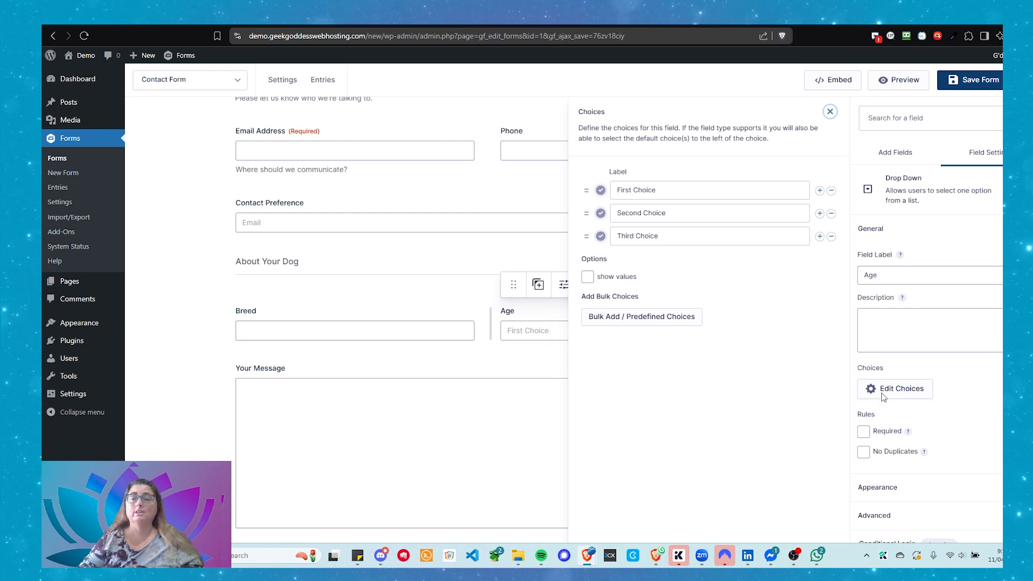
{"action": "left_click", "coordinate": [624, 324]}
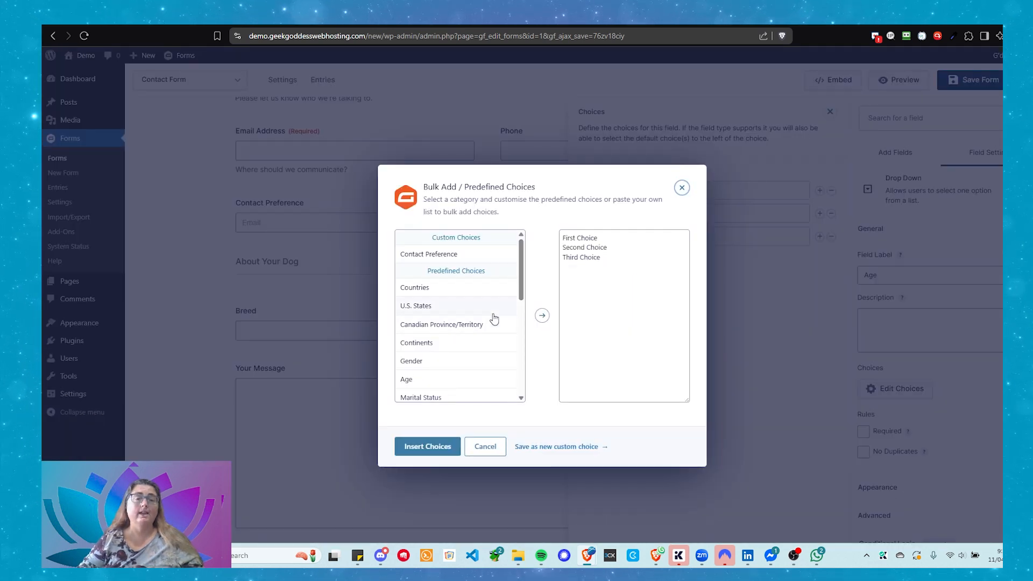
{"action": "scroll", "coordinate": [473, 304], "scroll_direction": "down", "scroll_amount": 2}
{"action": "left_click", "coordinate": [425, 329]}
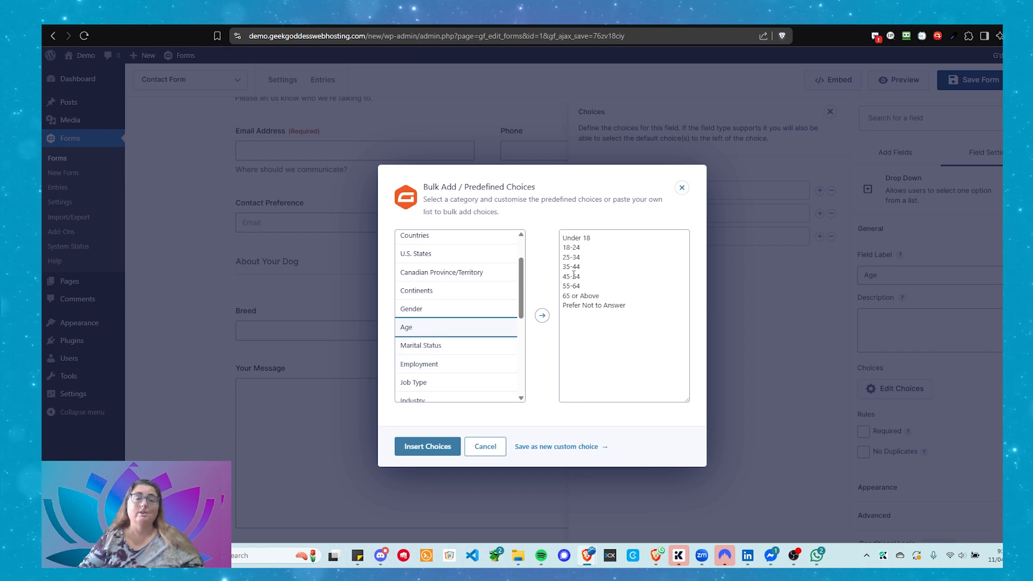
{"action": "scroll", "coordinate": [481, 347], "scroll_direction": "down", "scroll_amount": 1}
{"action": "scroll", "coordinate": [481, 348], "scroll_direction": "up", "scroll_amount": 3}
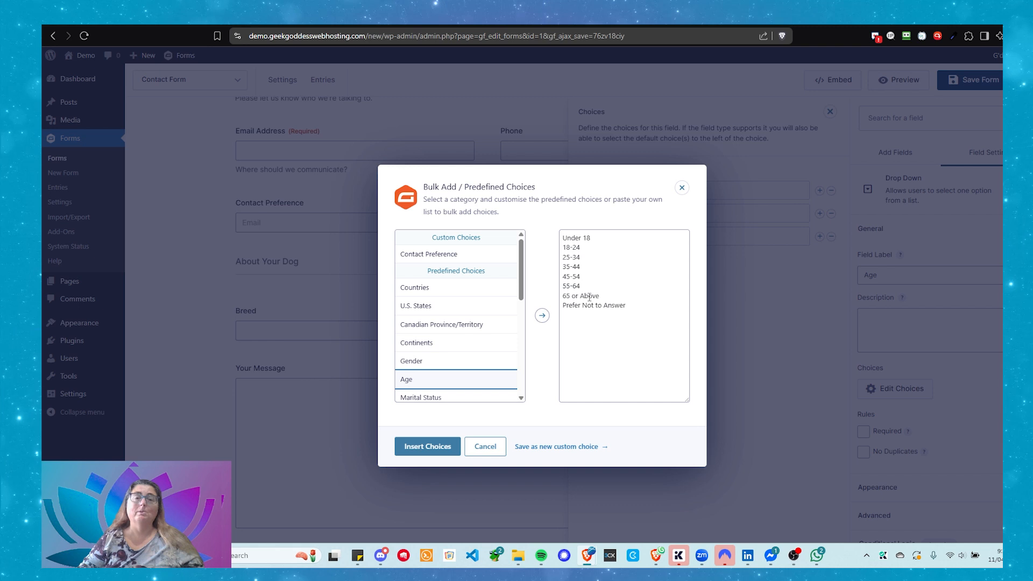
- Replace the first two Age bulk choices with "Under 6 months" and "6 - 12 months"
{"action": "left_click", "coordinate": [595, 241]}
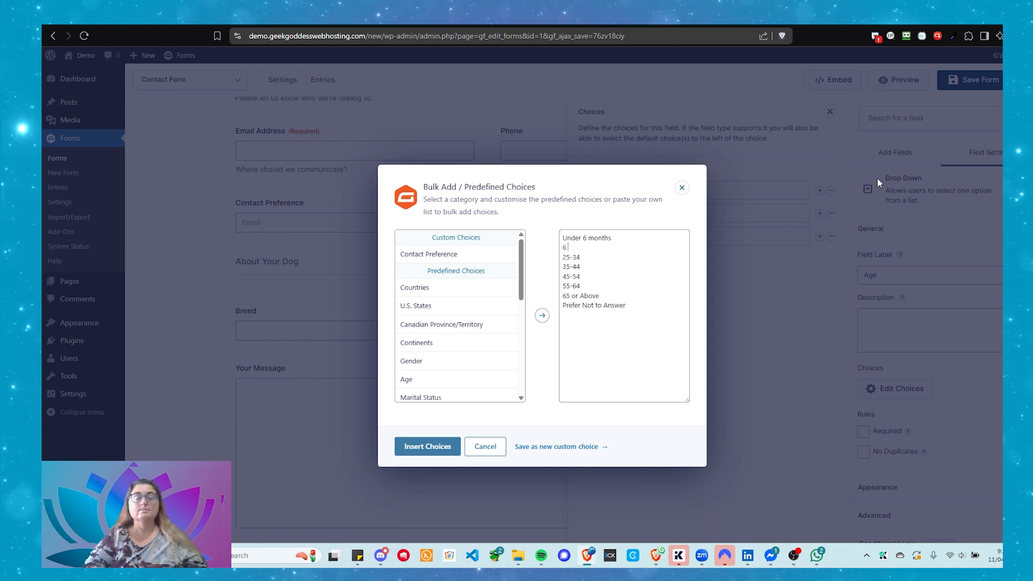
{"action": "key", "text": "BackSpace"}
{"action": "key", "text": "BackSpace"}
{"action": "key", "text": "BackSpace"}
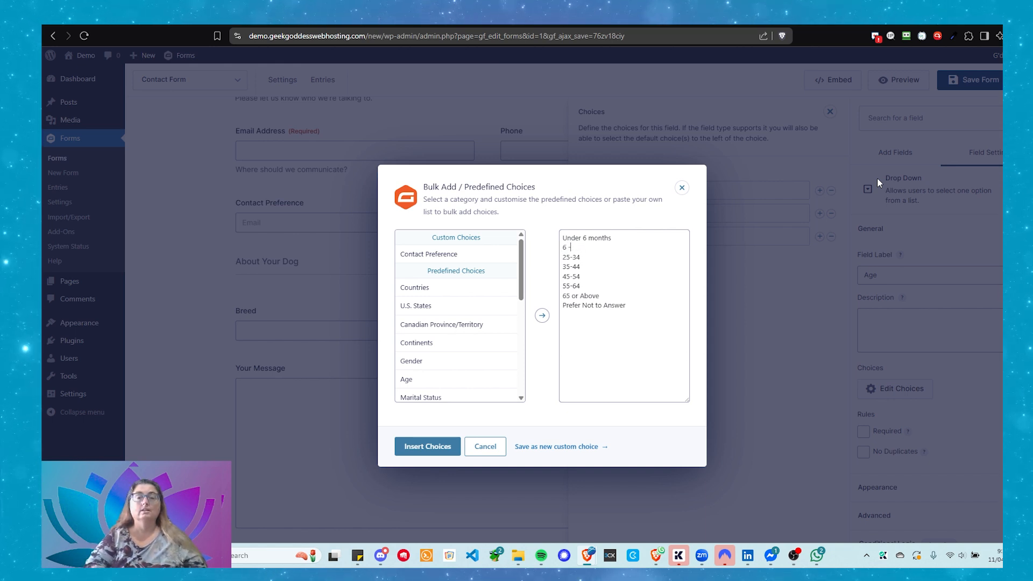
{"action": "type", "text": "12 months"}
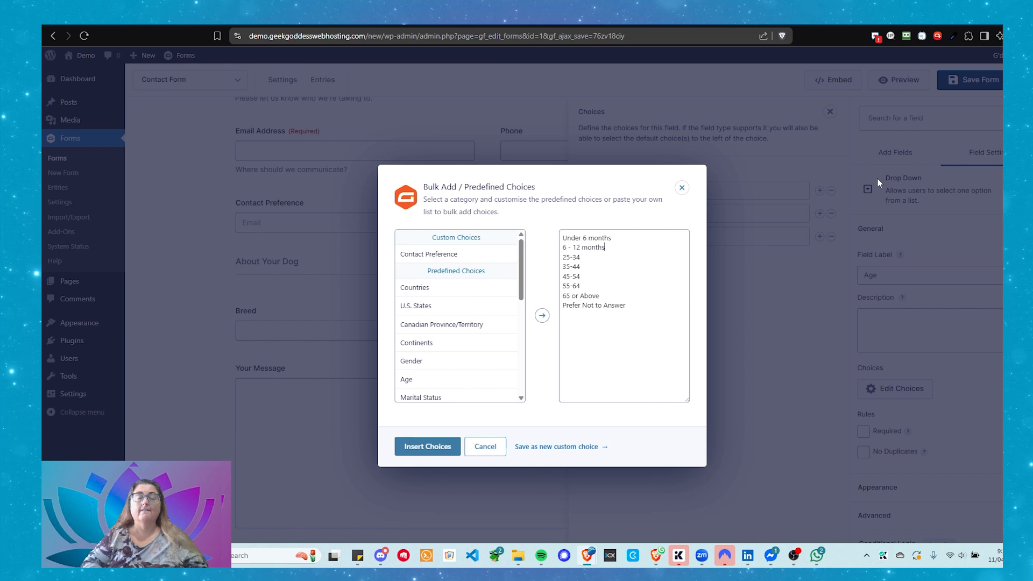
- Replace the third and fourth Age bulk choices with "1 - 2 years" and "3 - 5 years"
{"action": "key", "text": "Down"}
{"action": "key", "text": "BackSpace"}
{"action": "key", "text": "BackSpace"}
{"action": "key", "text": "BackSpace"}
{"action": "type", "text": "1"}
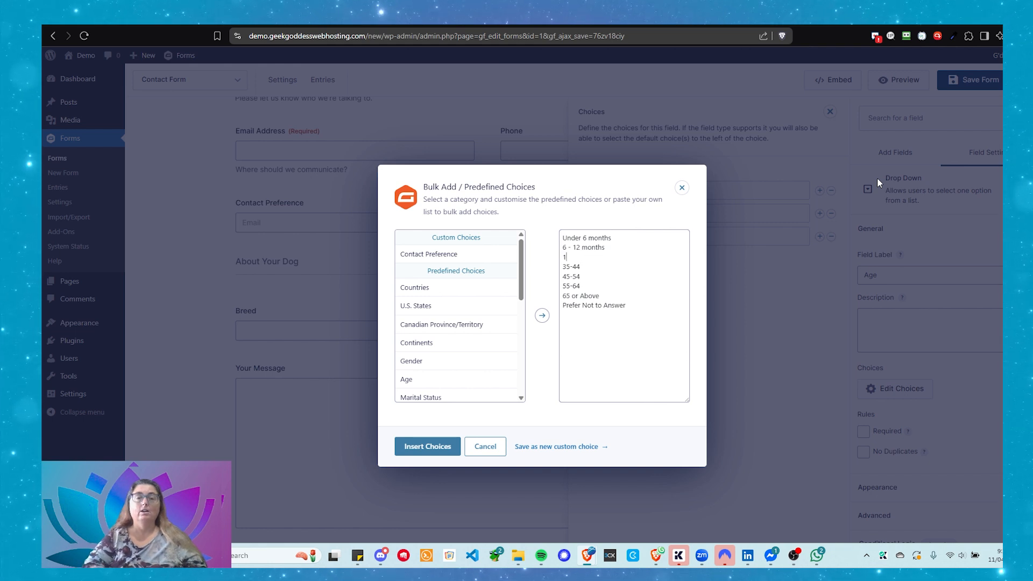
{"action": "type", "text": " - 2"}
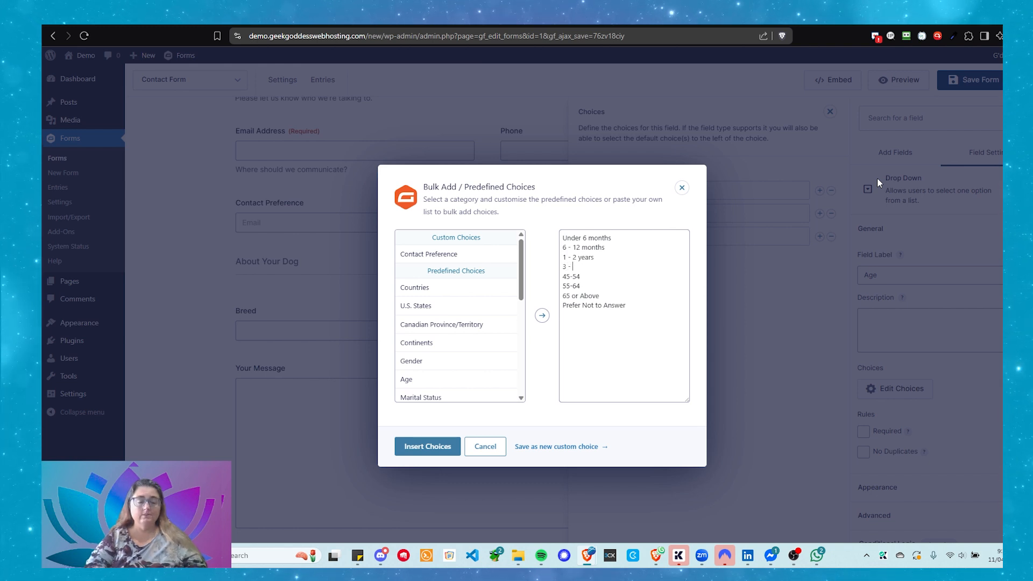
{"action": "type", "text": "years"}
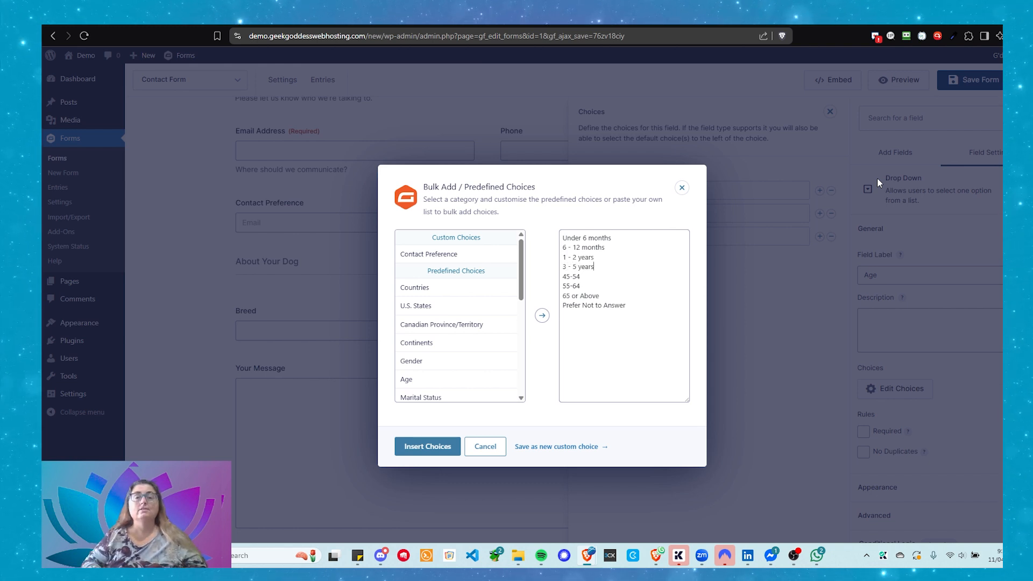
- Replace the 45-54 bulk choice with "5 - 10 years"
{"action": "key", "text": "BackSpace"}
{"action": "key", "text": "BackSpace"}
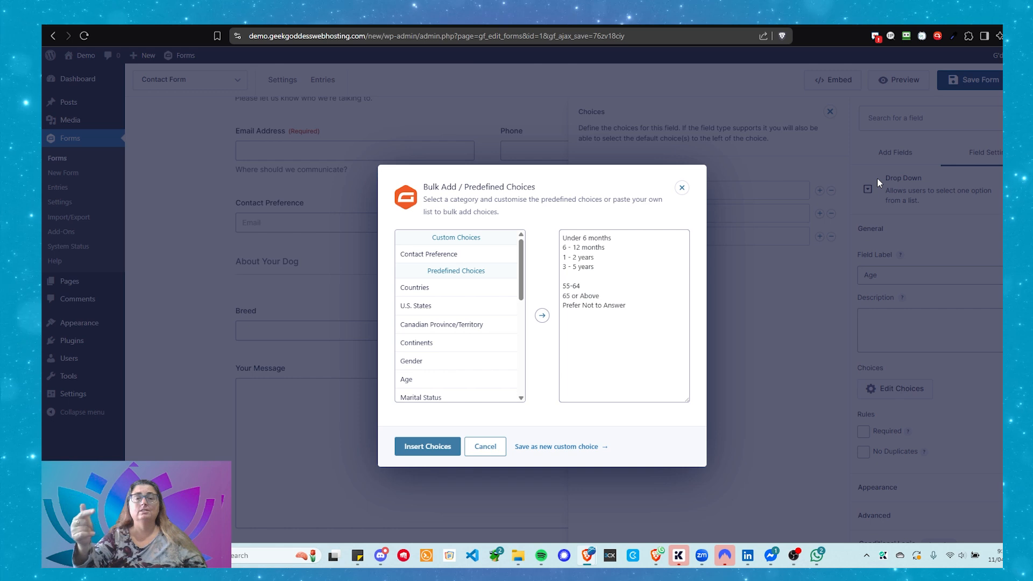
{"action": "type", "text": "5+"}
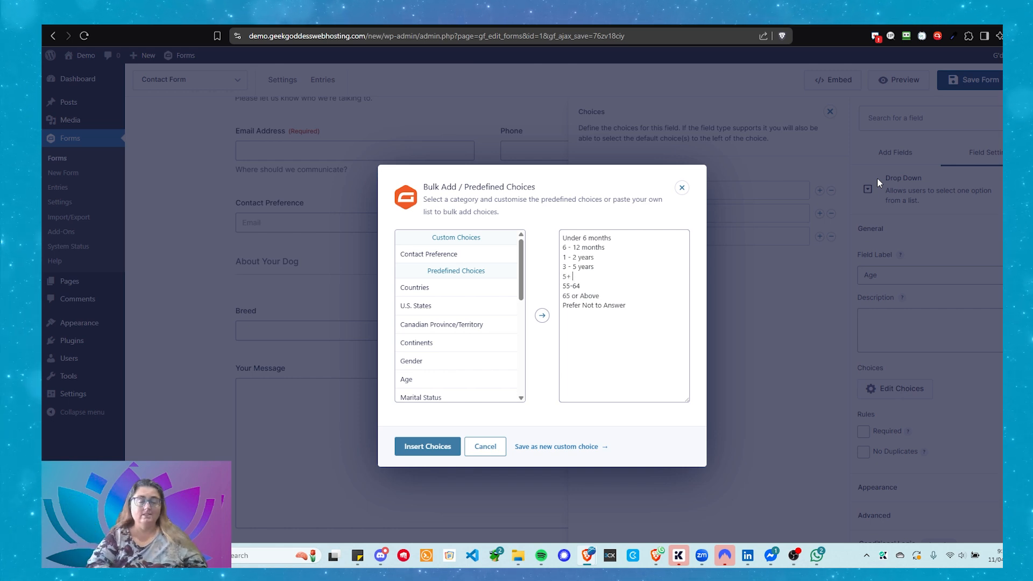
{"action": "key", "text": "BackSpace"}
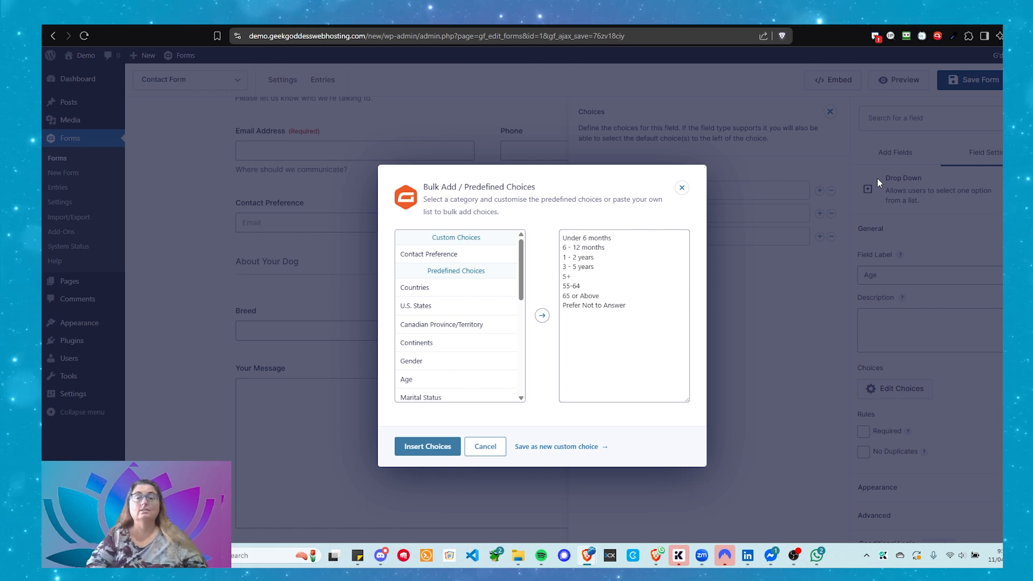
{"action": "type", "text": "- 10 ye"}
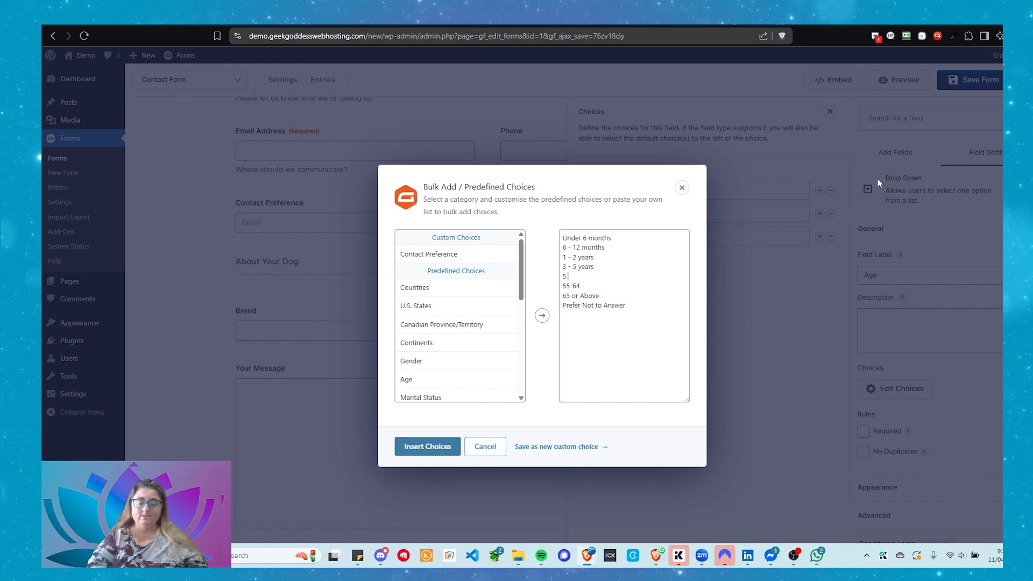
{"action": "type", "text": "ars"}
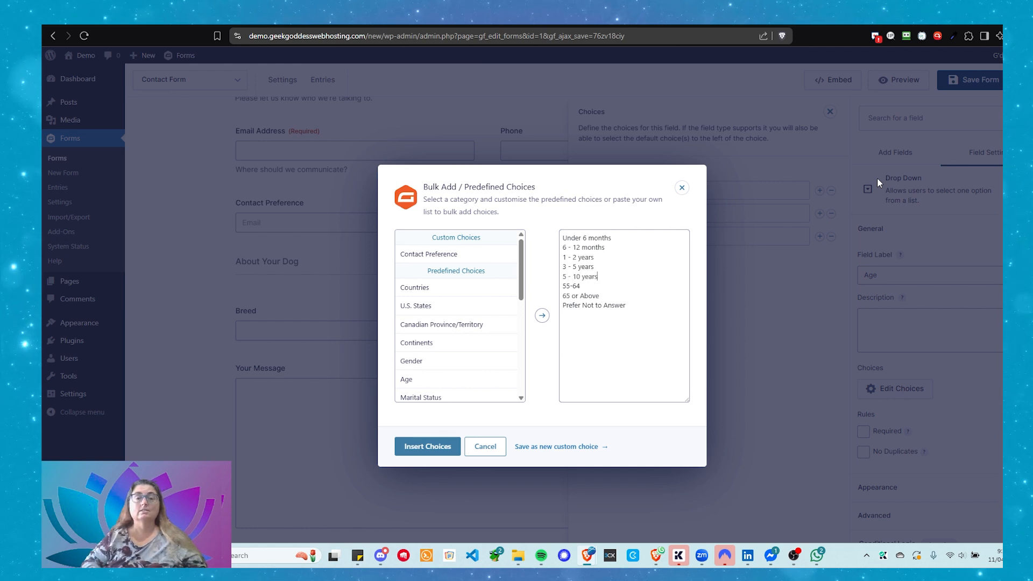
- Replace the 55-64 bulk choice with "10+ years" and delete the "65 or Above" and "Prefer Not to Answer" choices
{"action": "key", "text": "Down"}
{"action": "key", "text": "BackSpace"}
{"action": "key", "text": "BackSpace"}
{"action": "key", "text": "BackSpace"}
{"action": "key", "text": "BackSpace"}
{"action": "key", "text": "BackSpace"}
{"action": "type", "text": "10"}
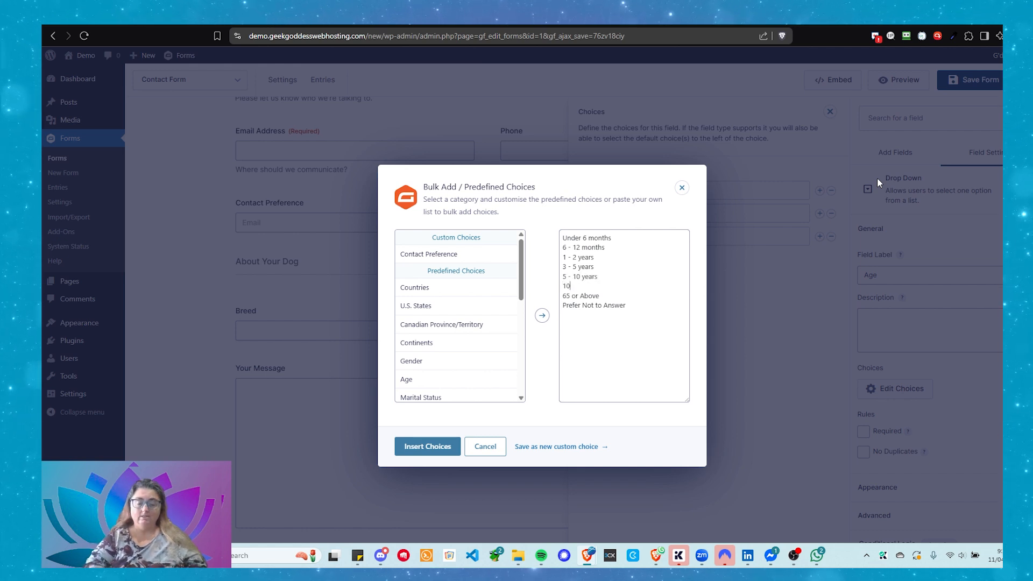
{"action": "type", "text": "+ yea"}
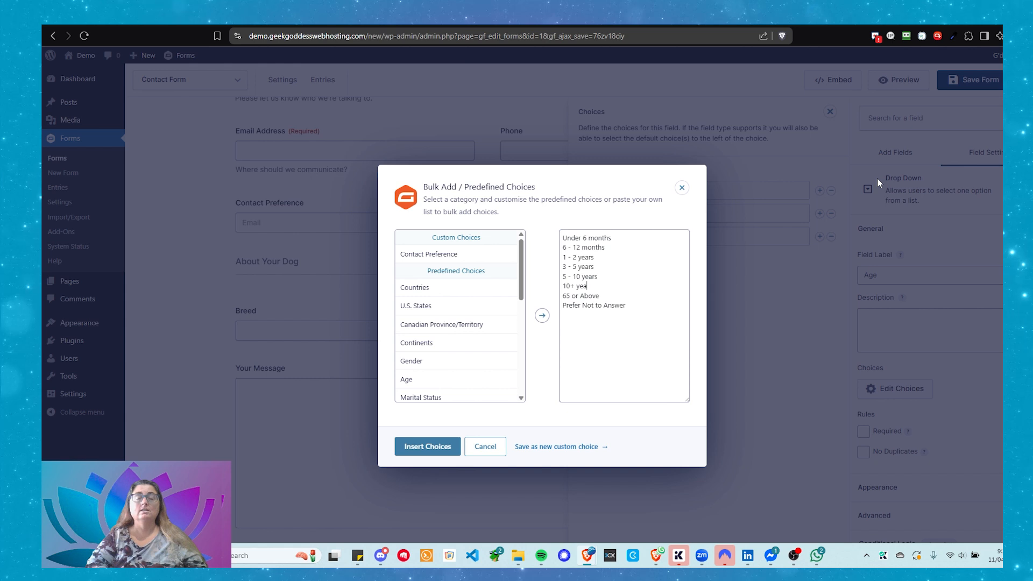
{"action": "type", "text": "rs"}
{"action": "key", "text": "Right"}
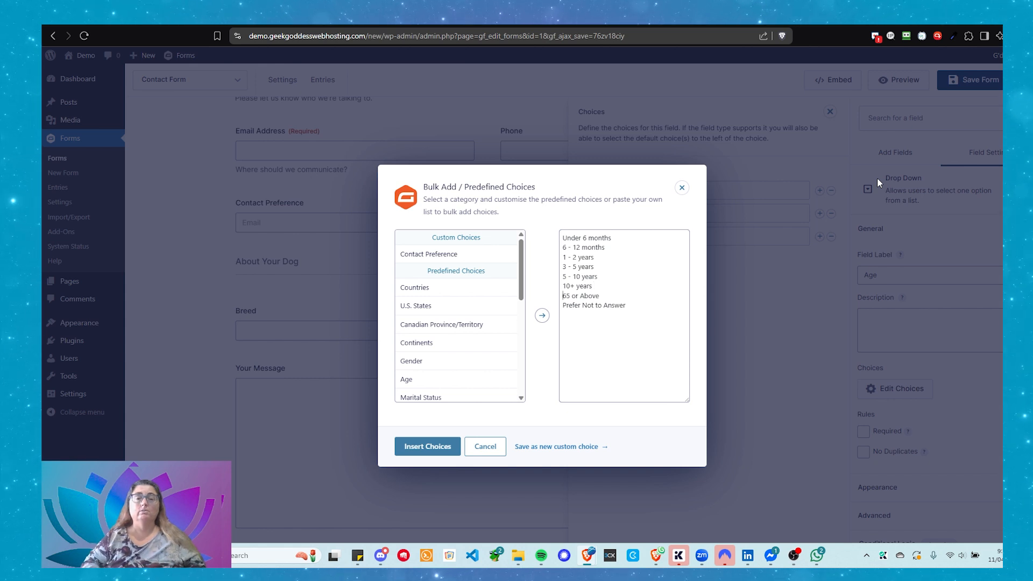
{"action": "key", "text": "shift+Down"}
{"action": "key", "text": "shift+Down"}
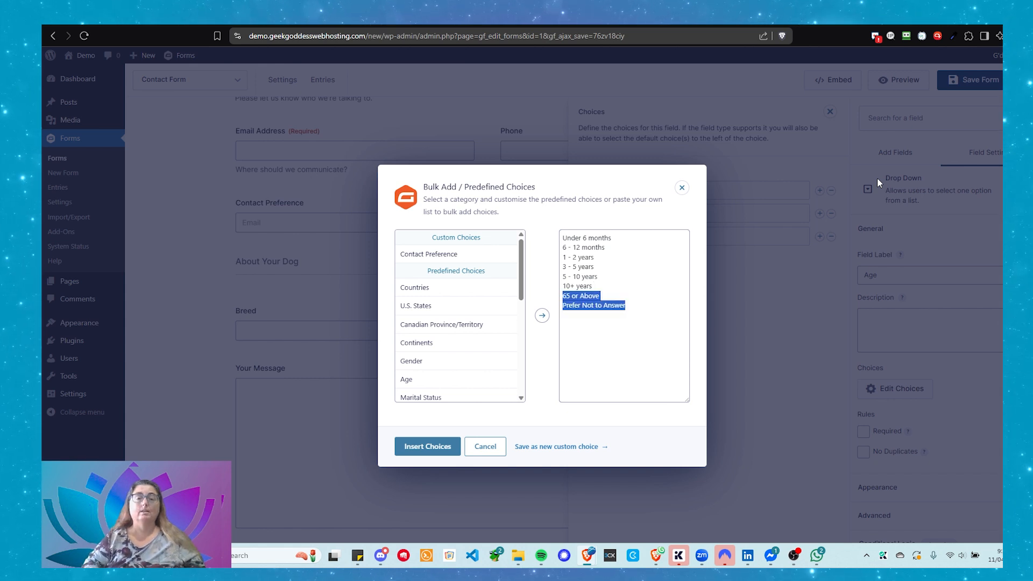
{"action": "key", "text": "BackSpace"}
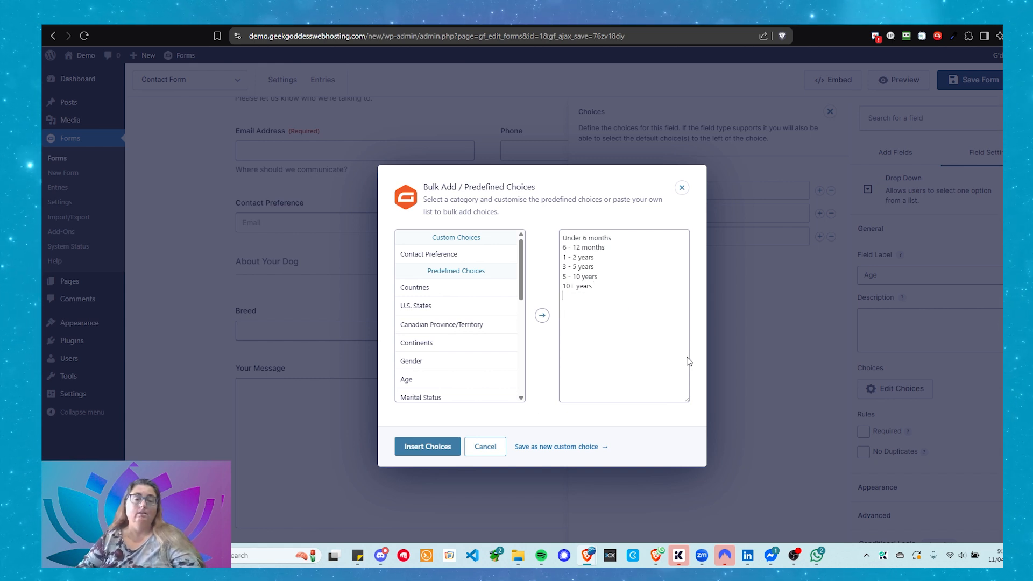
- Save the edited list as a new custom choice named "Dog Ages" and insert its choices into the Age drop-down
{"action": "left_click", "coordinate": [554, 447]}
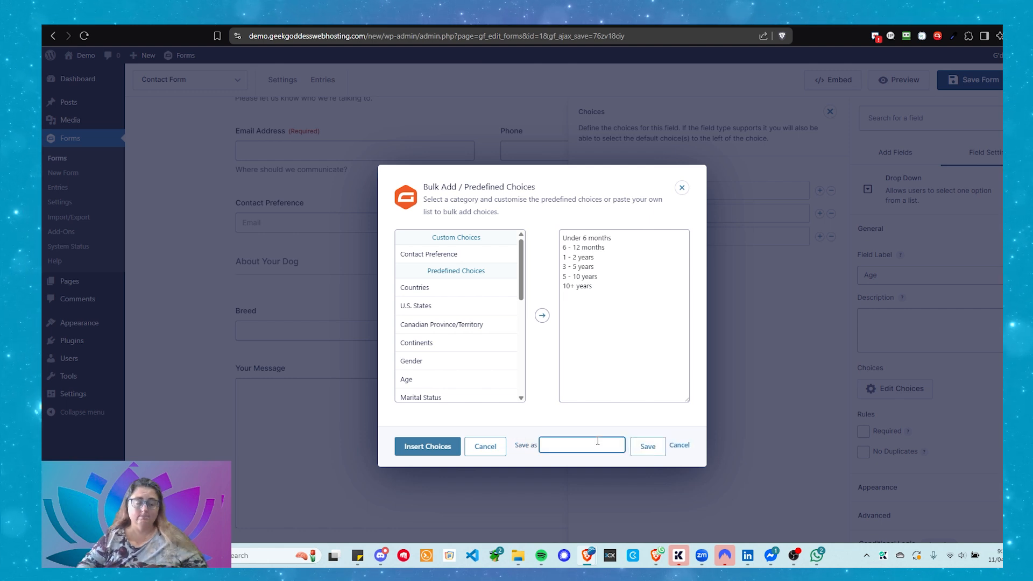
{"action": "type", "text": "Dog Ages"}
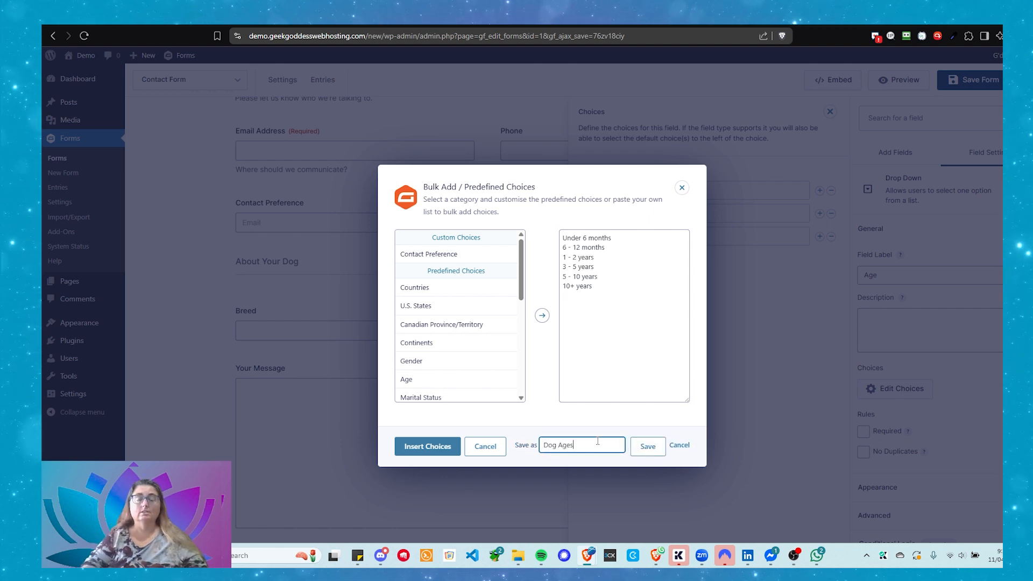
{"action": "left_click", "coordinate": [648, 447]}
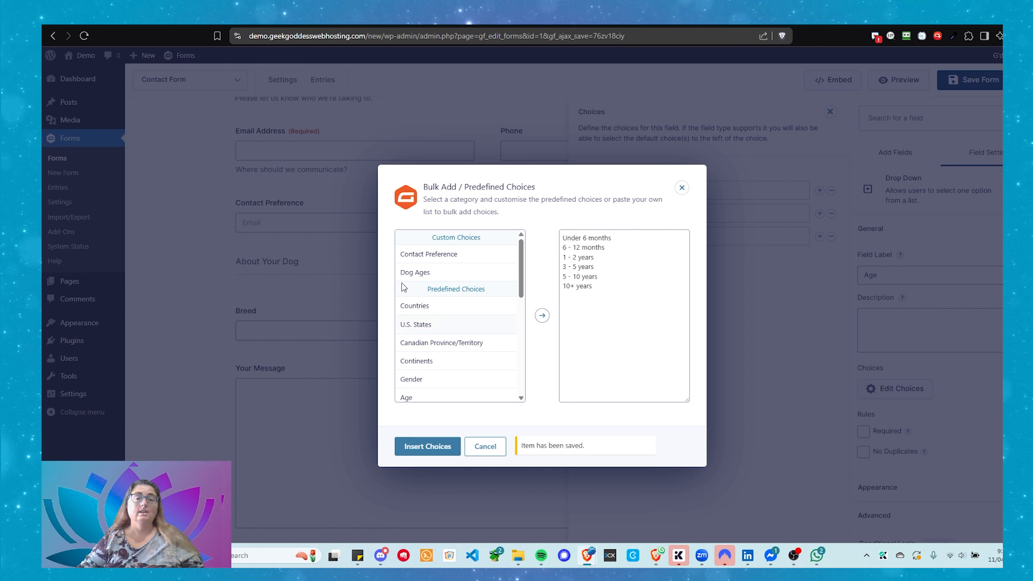
{"action": "left_click", "coordinate": [412, 273]}
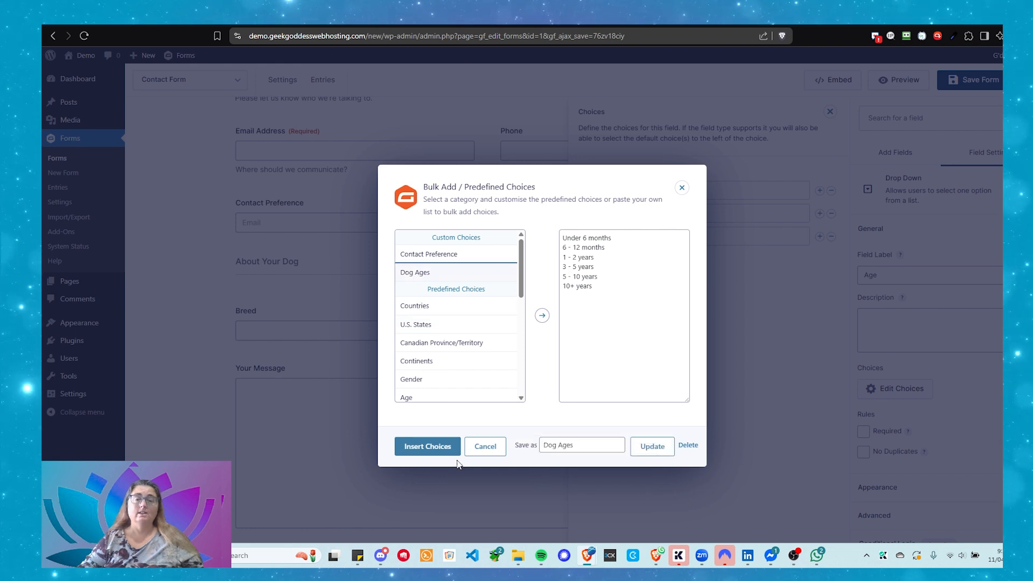
{"action": "left_click", "coordinate": [408, 447]}
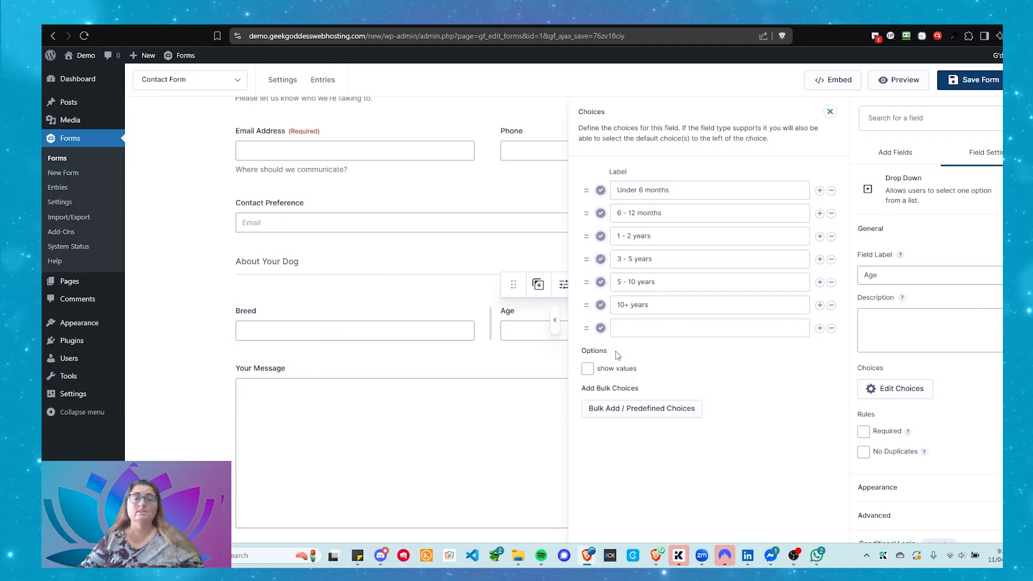
- Remove the blank last choice from the Age drop-down and save the form
{"action": "left_click", "coordinate": [832, 328]}
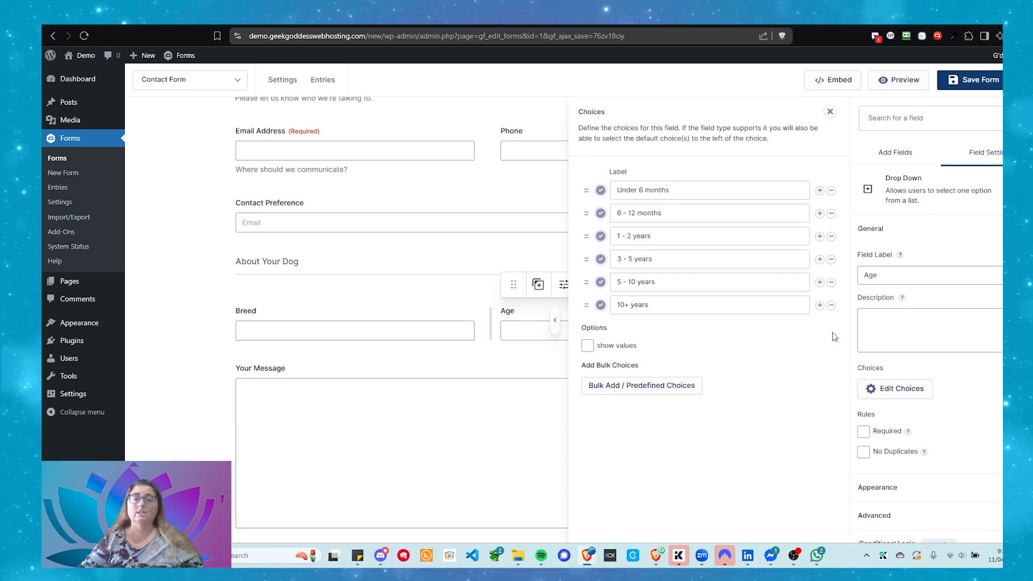
{"action": "left_click", "coordinate": [829, 111]}
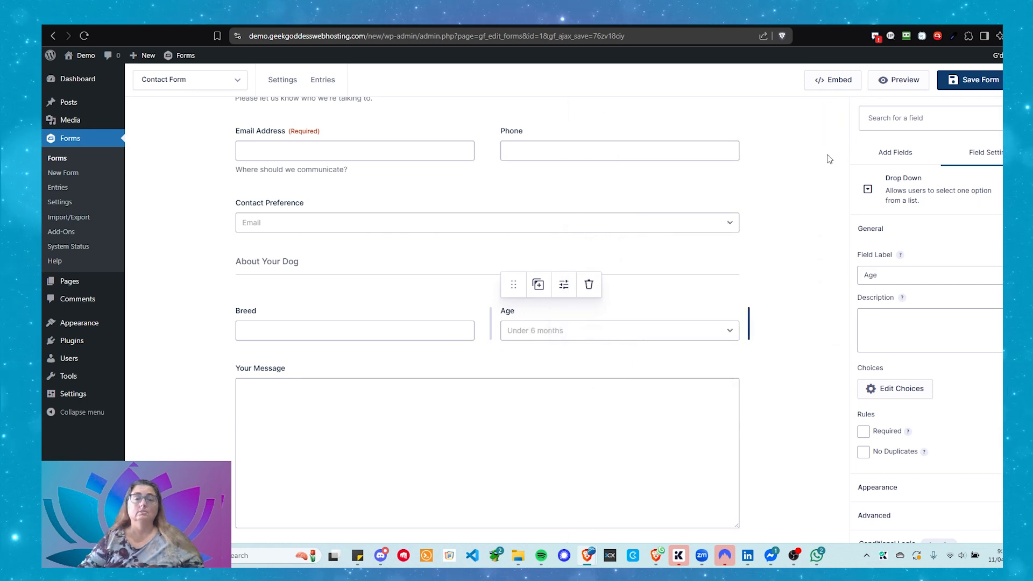
{"action": "left_click", "coordinate": [968, 79]}
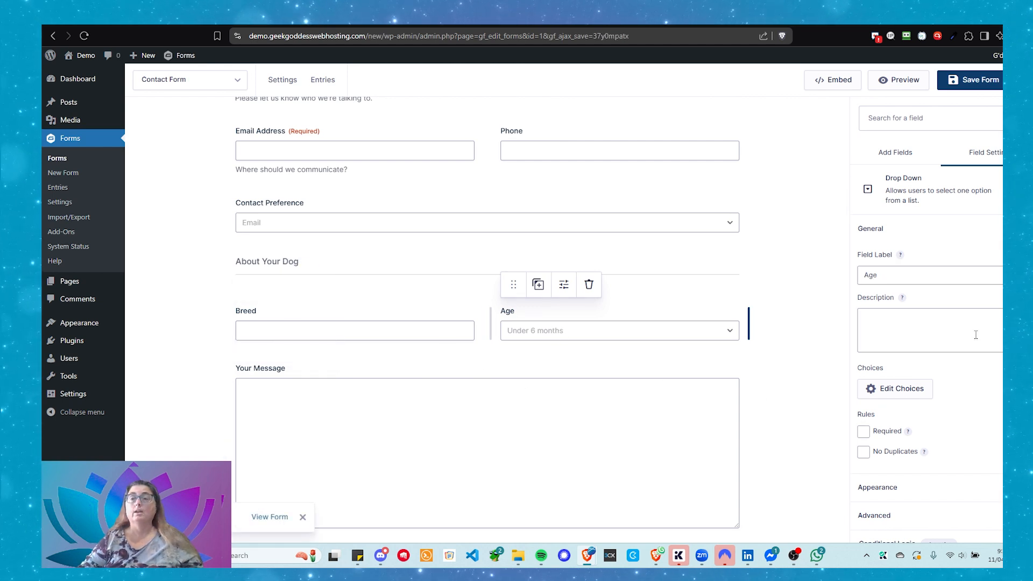
{"action": "left_click", "coordinate": [895, 155]}
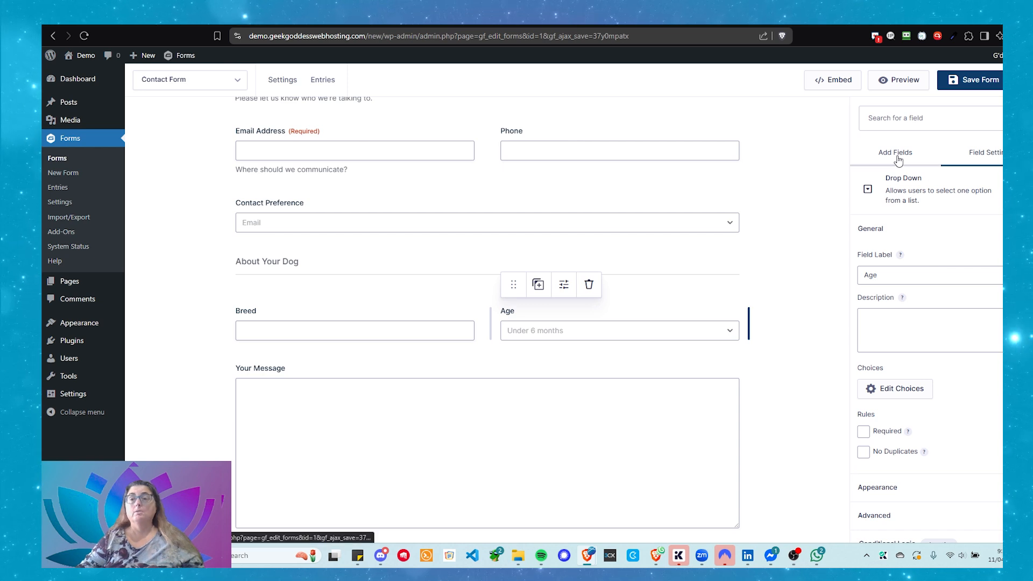
{"action": "left_click_drag", "start_coordinate": [883, 269], "coordinate": [364, 353]}
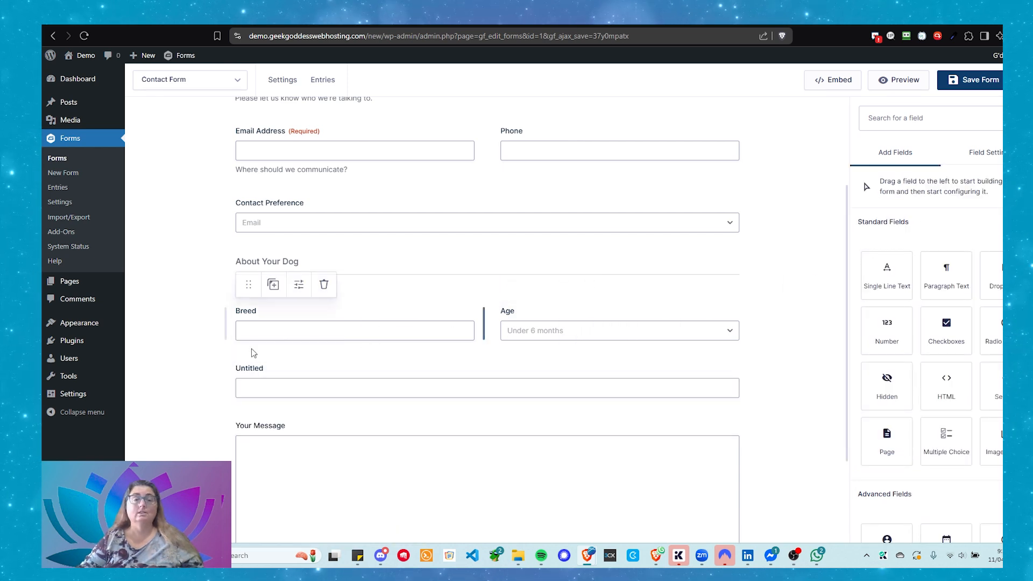
{"action": "left_click", "coordinate": [277, 369]}
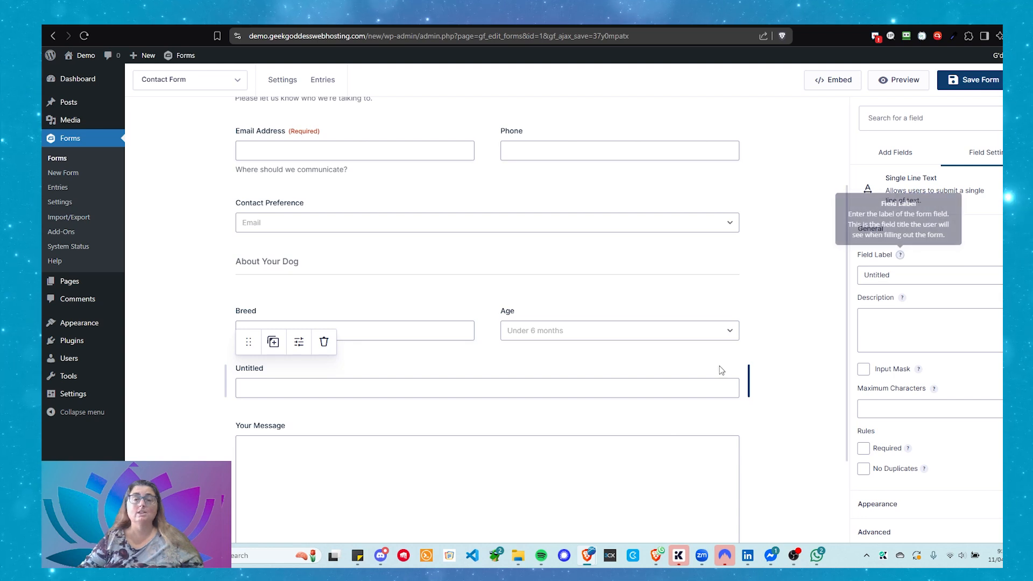
{"action": "left_click", "coordinate": [325, 345]}
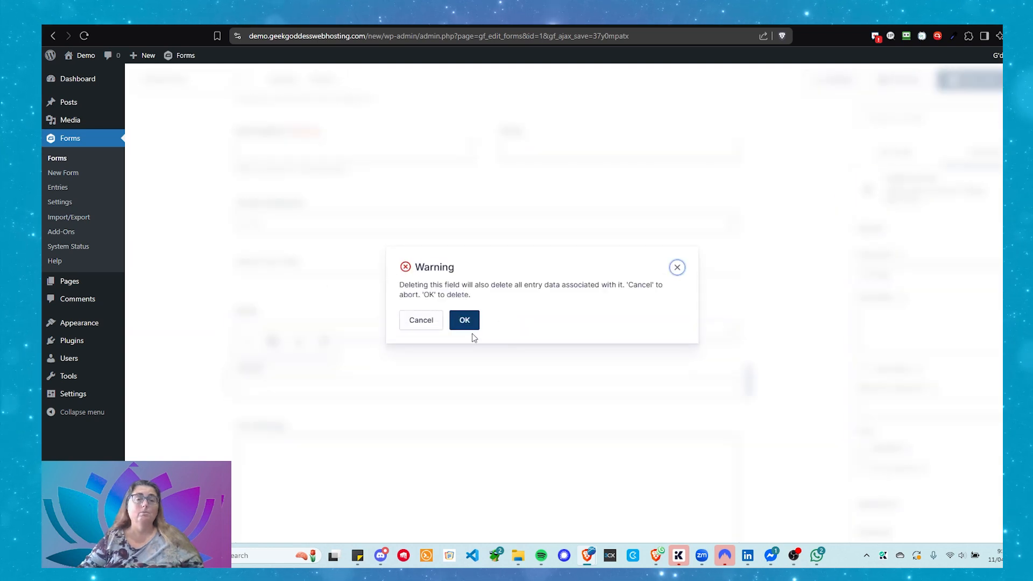
{"action": "left_click", "coordinate": [465, 320]}
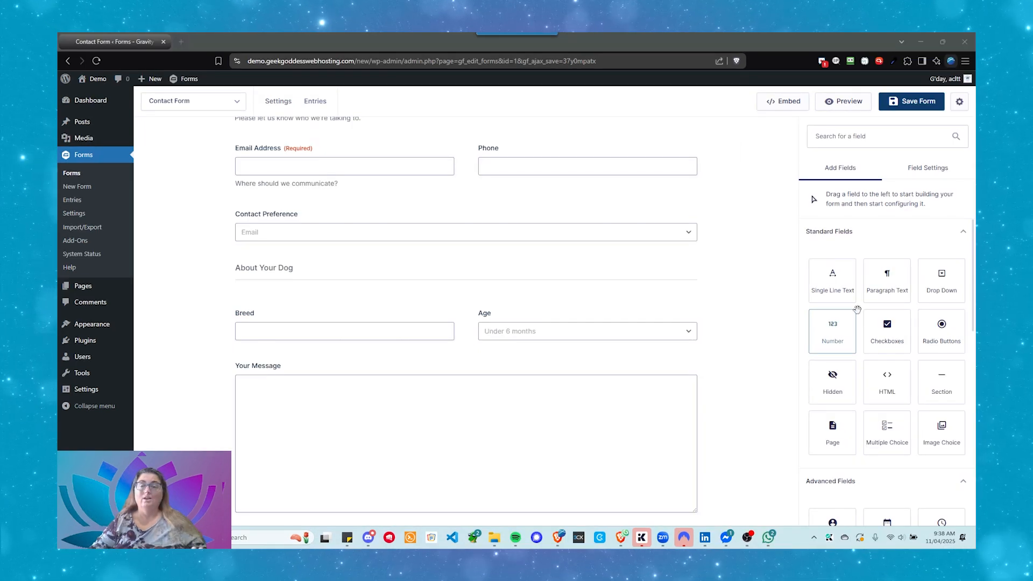
- Add a Paragraph Text field between the Breed and Age row and Your Message, and label it "Tell me about your dogs training"
{"action": "left_click_drag", "start_coordinate": [895, 277], "coordinate": [351, 379]}
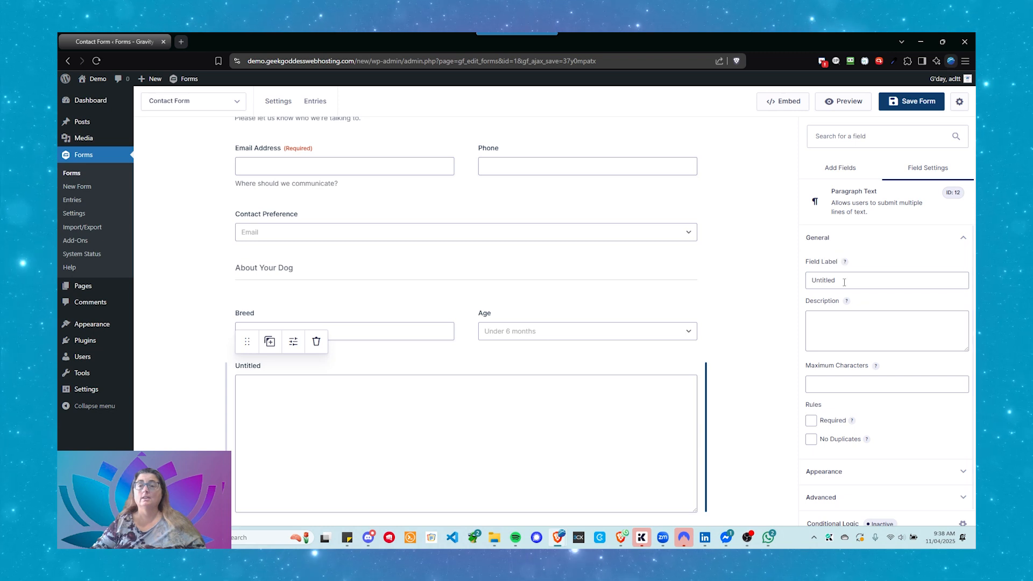
{"action": "double_click", "coordinate": [844, 282]}
{"action": "type", "text": "Te"}
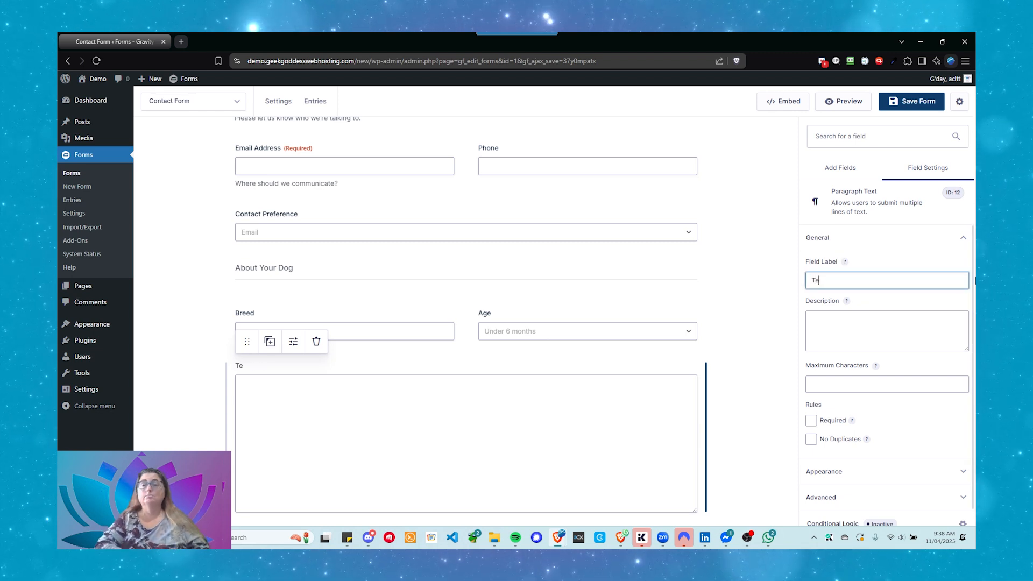
{"action": "type", "text": "ll ma about"}
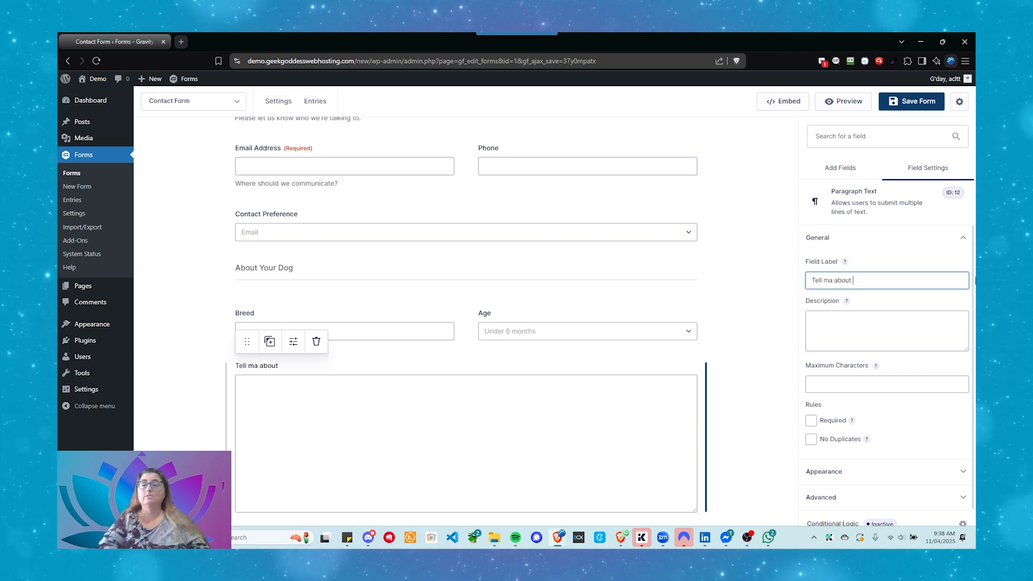
{"action": "key", "text": "BackSpace"}
{"action": "key", "text": "BackSpace"}
{"action": "key", "text": "BackSpace"}
{"action": "key", "text": "BackSpace"}
{"action": "key", "text": "BackSpace"}
{"action": "key", "text": "BackSpace"}
{"action": "key", "text": "BackSpace"}
{"action": "key", "text": "BackSpace"}
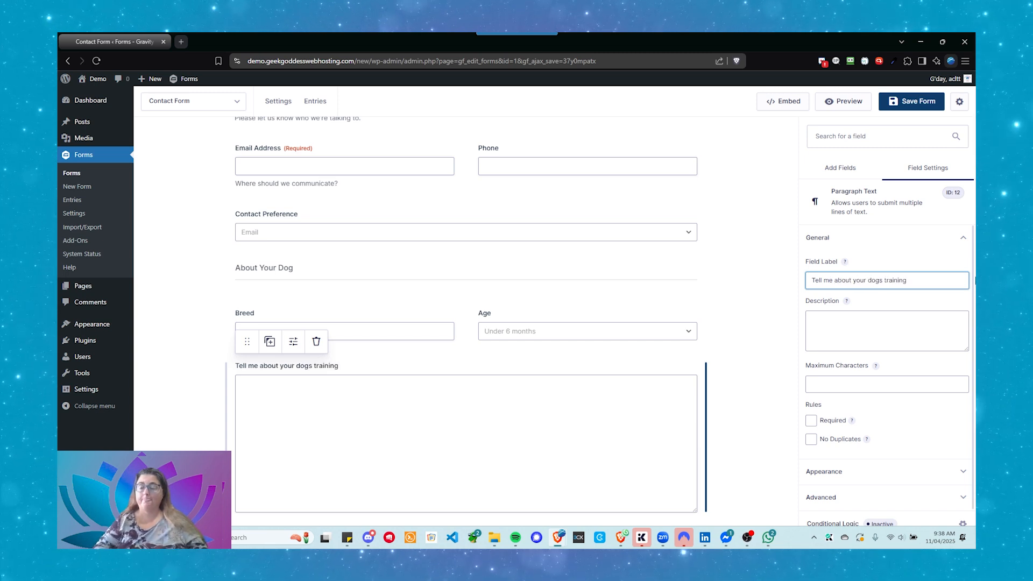
- Shorten the new Paragraph Text field's label to "Dogs training"
{"action": "key", "text": "BackSpace"}
{"action": "key", "text": "BackSpace"}
{"action": "key", "text": "BackSpace"}
{"action": "key", "text": "BackSpace"}
{"action": "key", "text": "BackSpace"}
{"action": "key", "text": "BackSpace"}
{"action": "key", "text": "BackSpace"}
{"action": "key", "text": "BackSpace"}
{"action": "key", "text": "BackSpace"}
{"action": "key", "text": "BackSpace"}
{"action": "key", "text": "BackSpace"}
{"action": "key", "text": "BackSpace"}
{"action": "key", "text": "BackSpace"}
{"action": "key", "text": "BackSpace"}
{"action": "key", "text": "BackSpace"}
{"action": "key", "text": "BackSpace"}
{"action": "key", "text": "BackSpace"}
{"action": "key", "text": "BackSpace"}
{"action": "key", "text": "BackSpace"}
{"action": "key", "text": "BackSpace"}
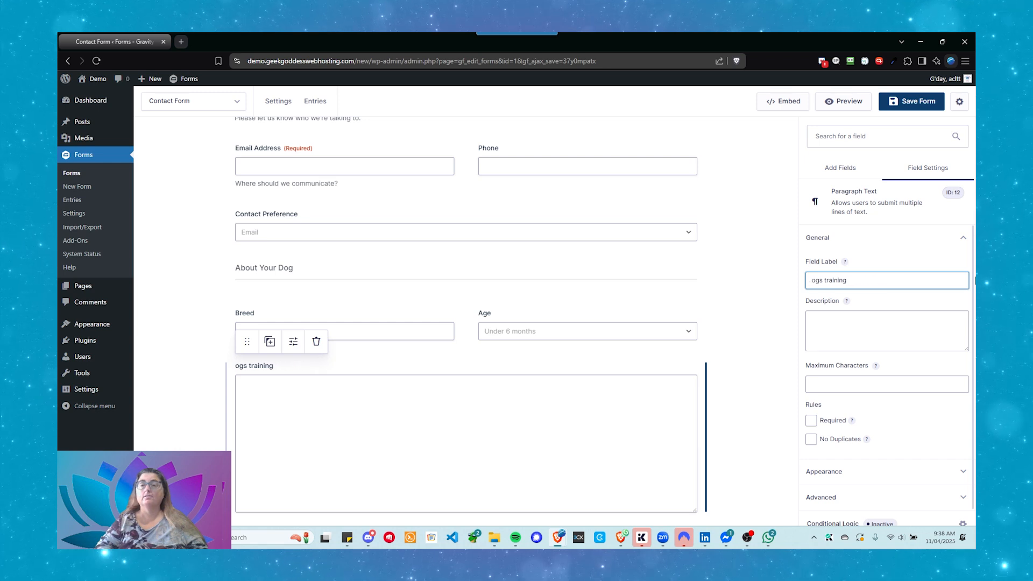
{"action": "type", "text": "D"}
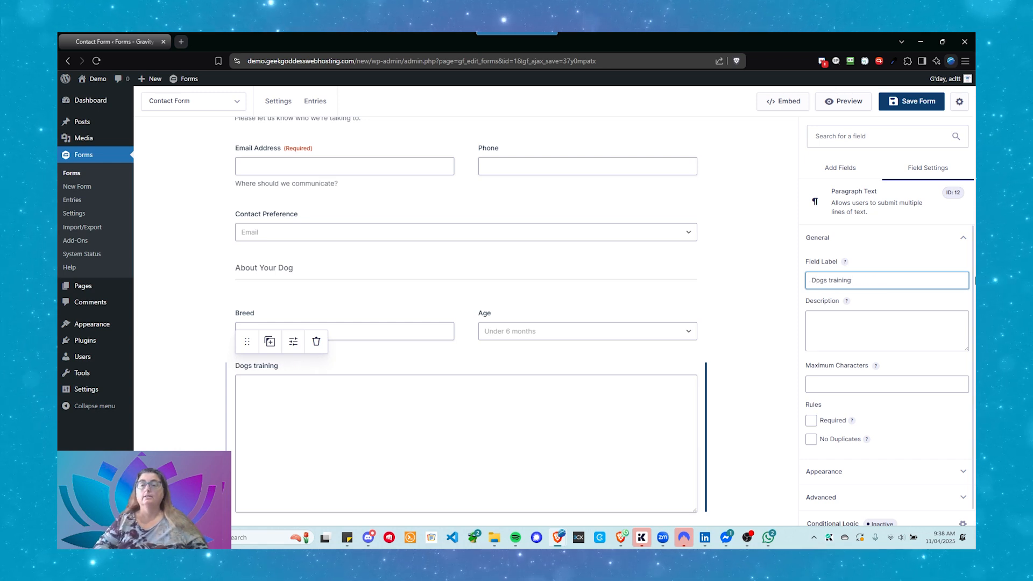
- Give the Dogs training field the description "Tell me about your dogs training experience"
{"action": "left_click", "coordinate": [863, 315]}
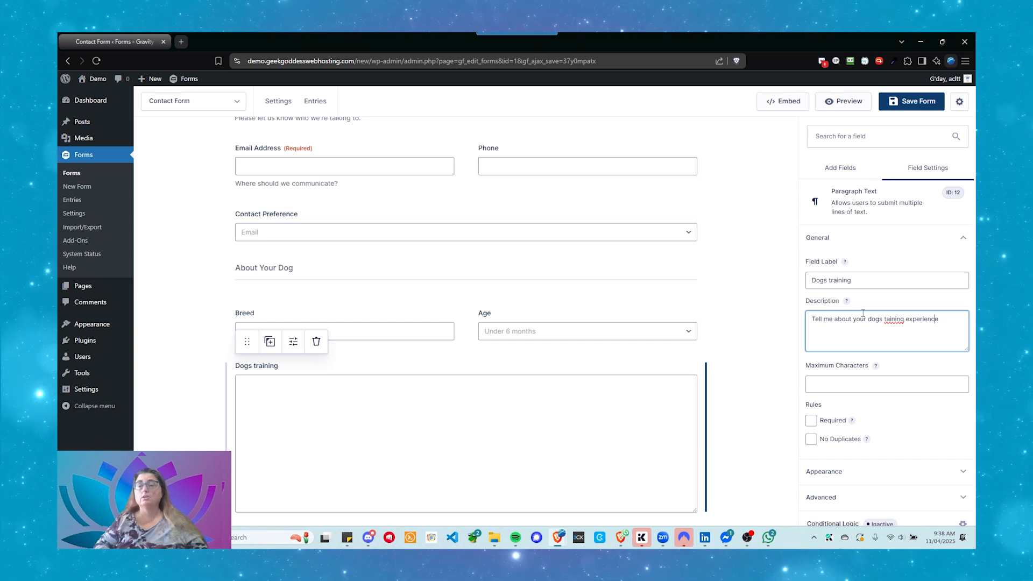
{"action": "type", "text": "r"}
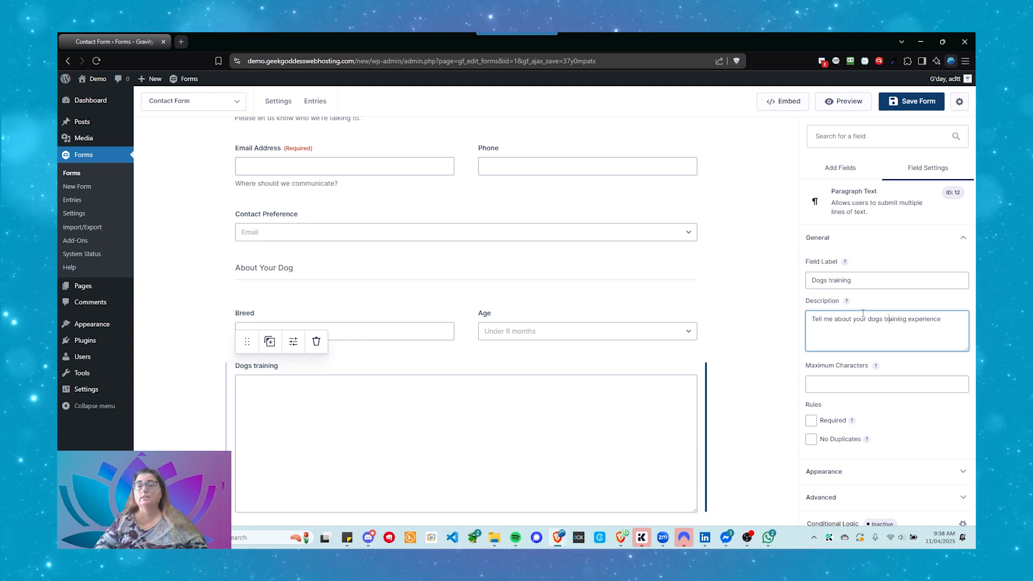
{"action": "left_click", "coordinate": [759, 404]}
- Add a Section field between Dogs training and Your Message, and label it "Availability"
{"action": "scroll", "coordinate": [726, 365], "scroll_direction": "down", "scroll_amount": 3}
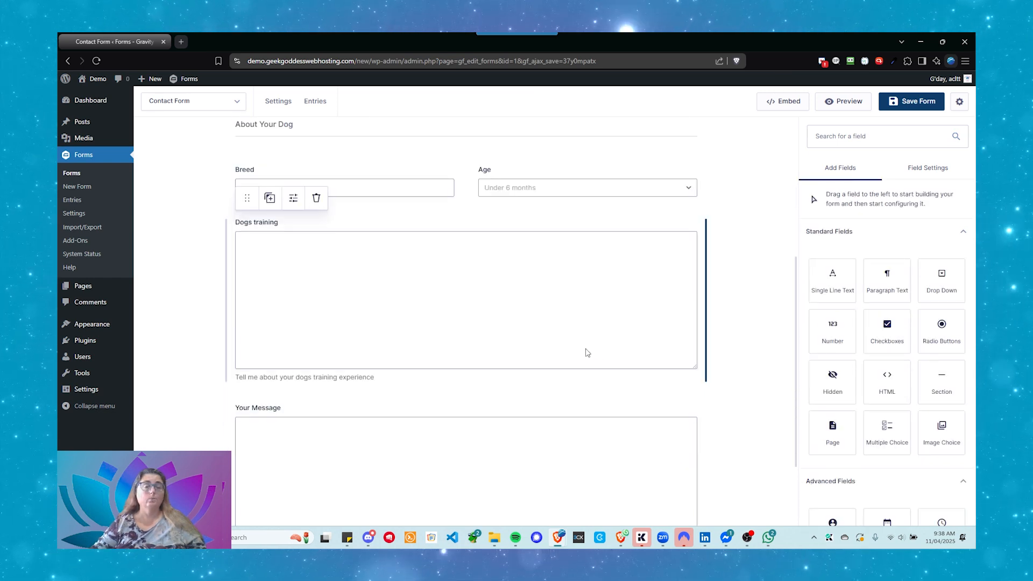
{"action": "scroll", "coordinate": [587, 353], "scroll_direction": "up", "scroll_amount": 3}
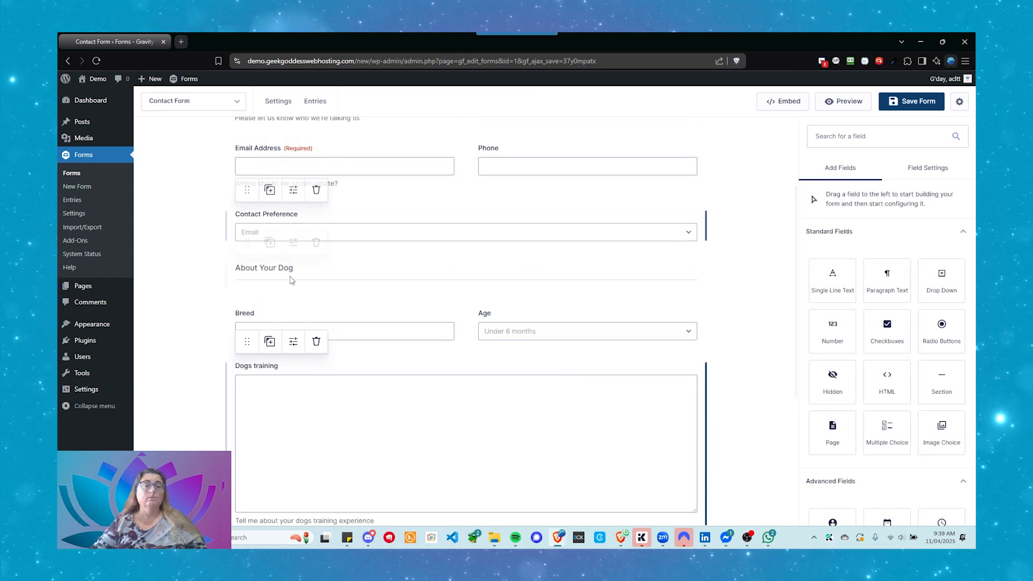
{"action": "scroll", "coordinate": [291, 279], "scroll_direction": "down", "scroll_amount": 1}
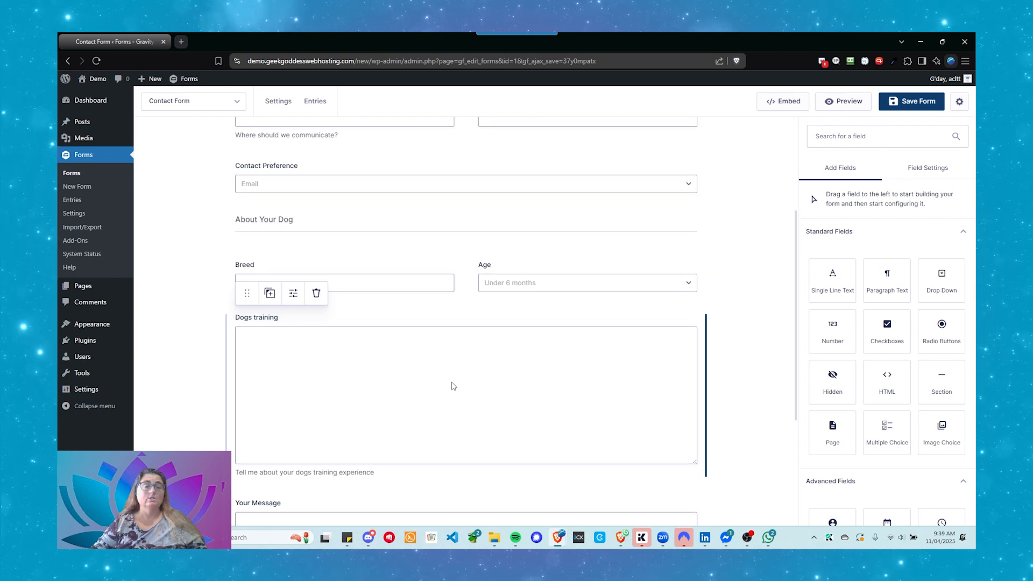
{"action": "scroll", "coordinate": [456, 387], "scroll_direction": "down", "scroll_amount": 2}
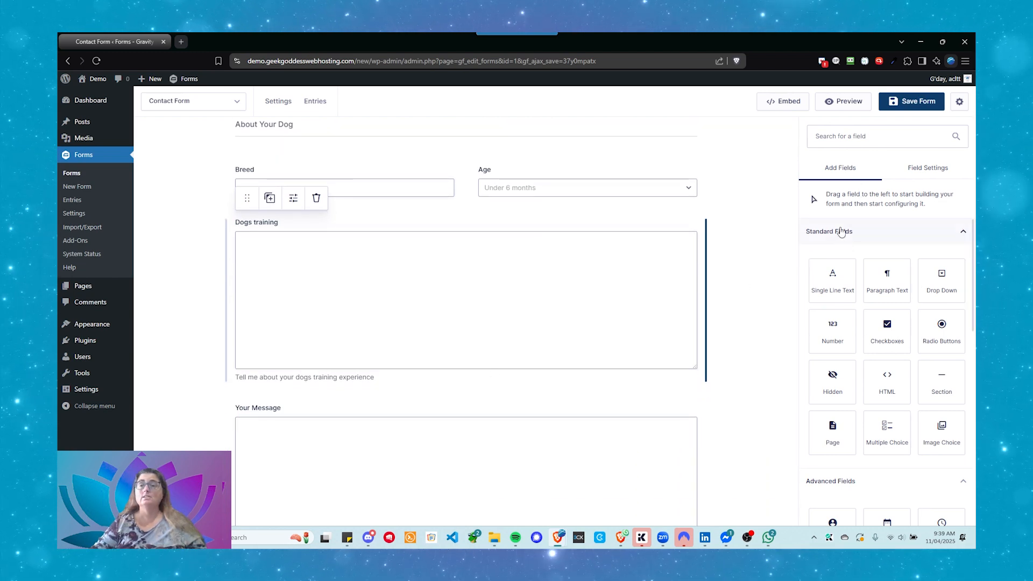
{"action": "left_click_drag", "start_coordinate": [942, 383], "coordinate": [410, 388]}
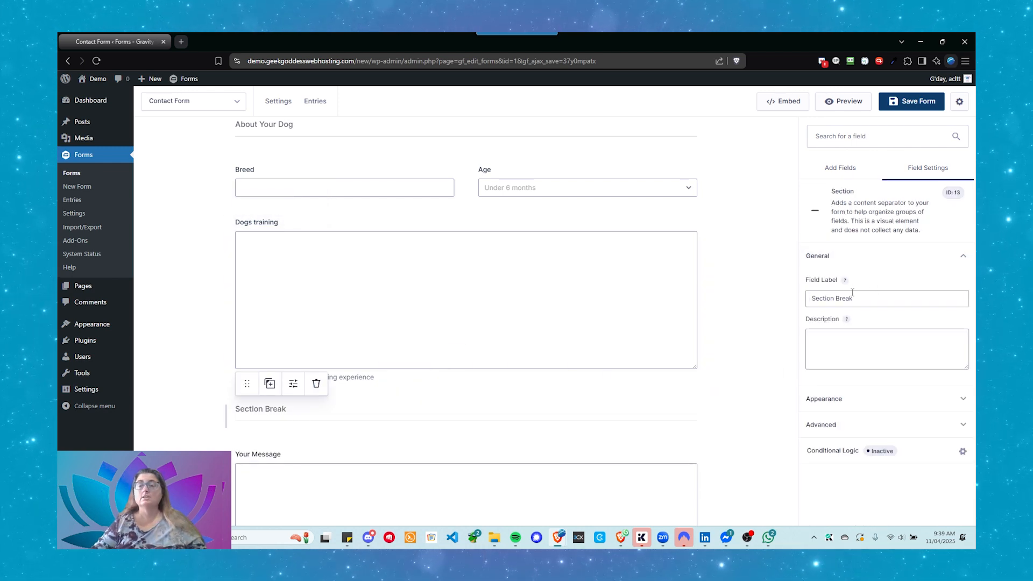
{"action": "left_click_drag", "start_coordinate": [852, 295], "coordinate": [801, 303]}
{"action": "type", "text": "Availabiiity"}
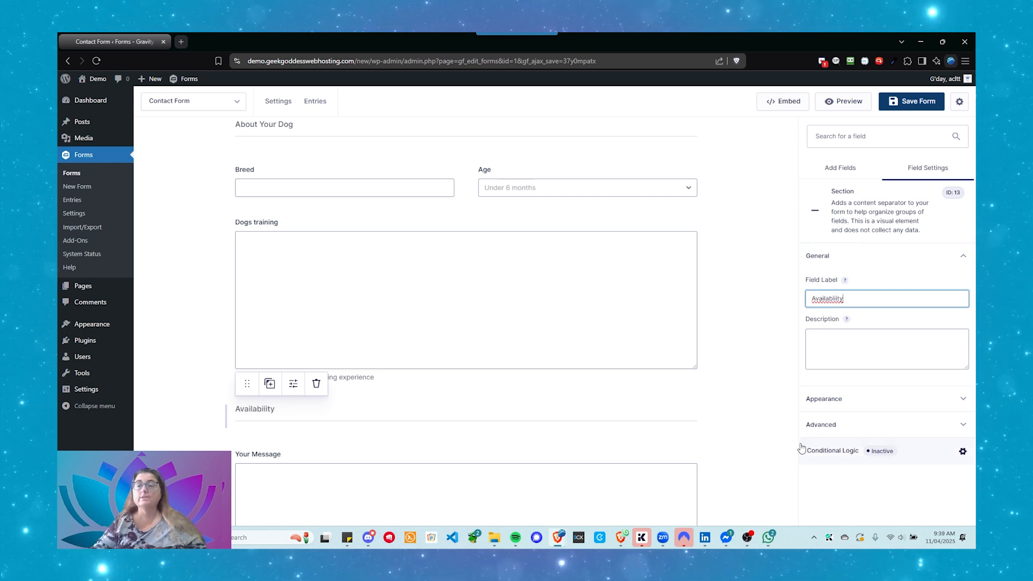
{"action": "left_click", "coordinate": [447, 413]}
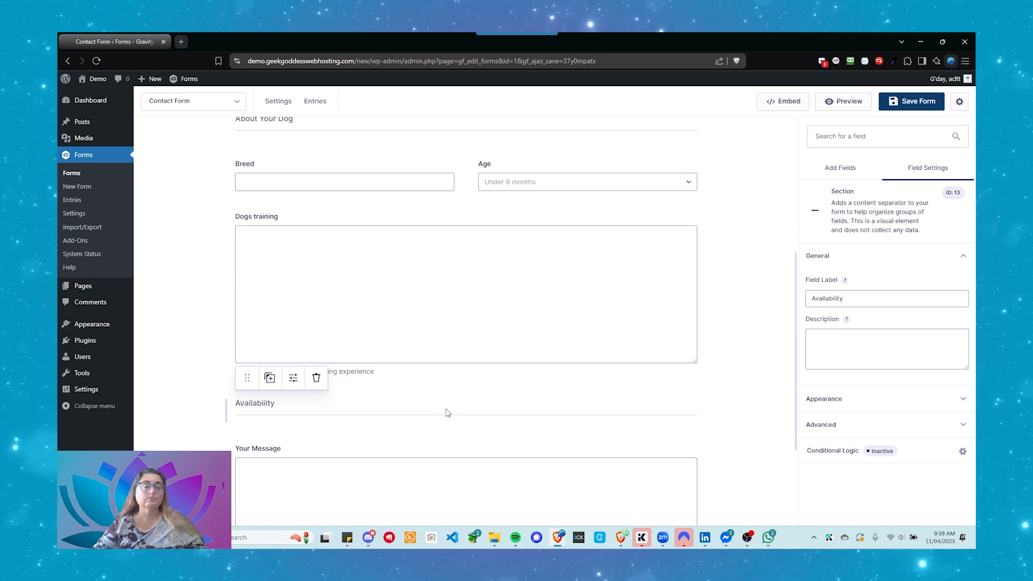
- Change the new section's label to "Training Preferences"
{"action": "scroll", "coordinate": [446, 413], "scroll_direction": "down", "scroll_amount": 1}
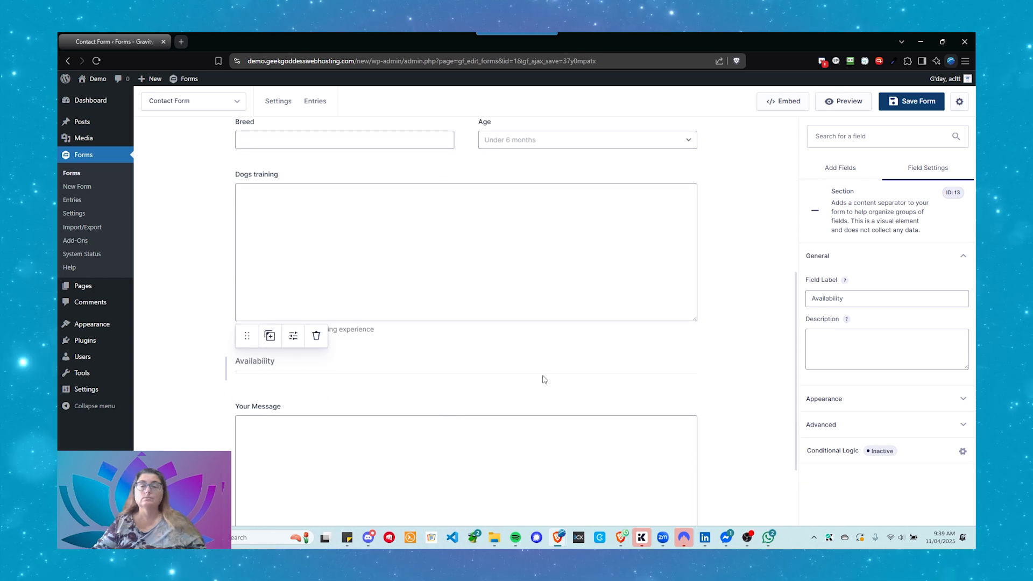
{"action": "double_click", "coordinate": [815, 299]}
{"action": "type", "text": "T"}
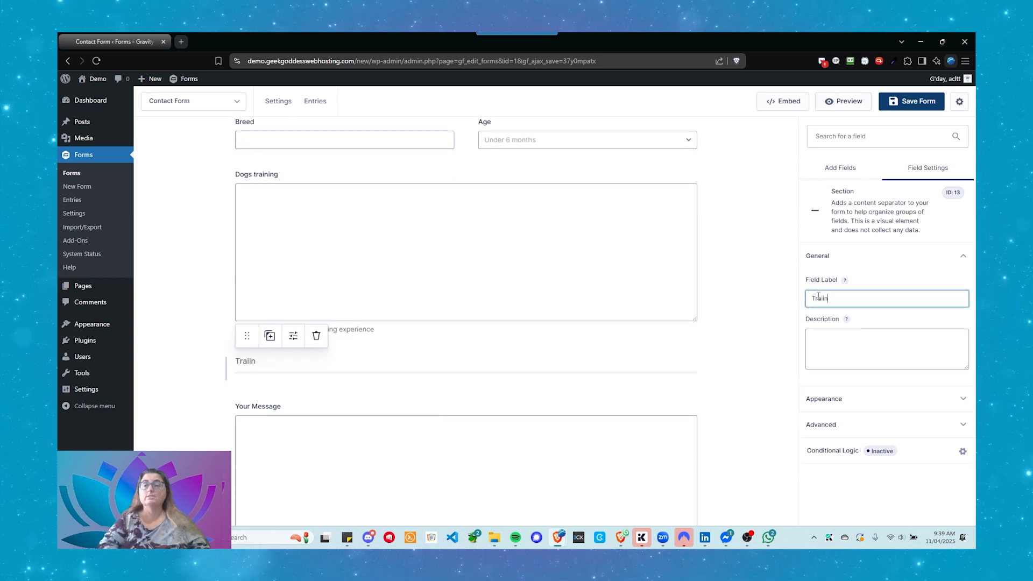
{"action": "type", "text": "raining Prefe"}
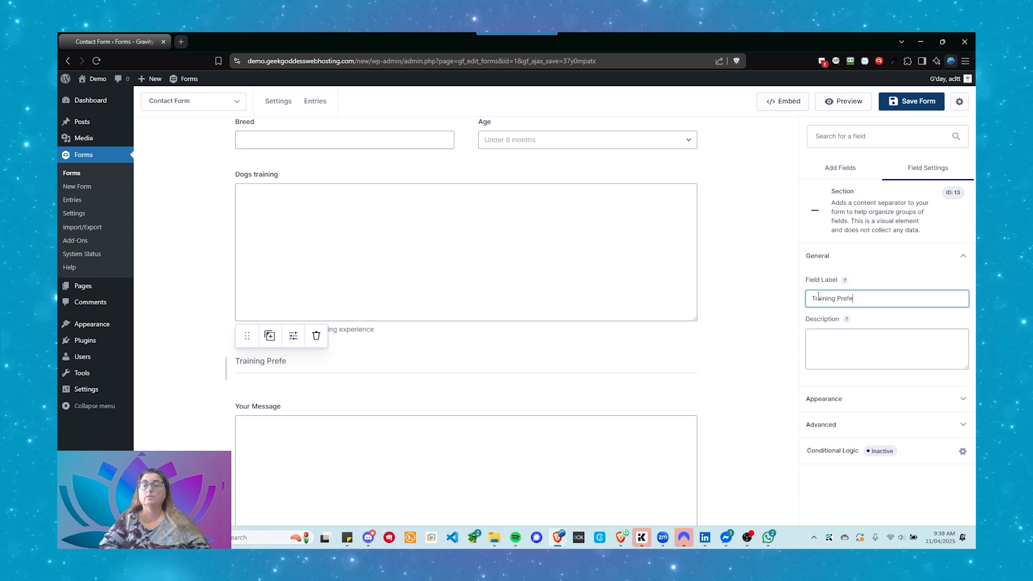
{"action": "type", "text": "rences"}
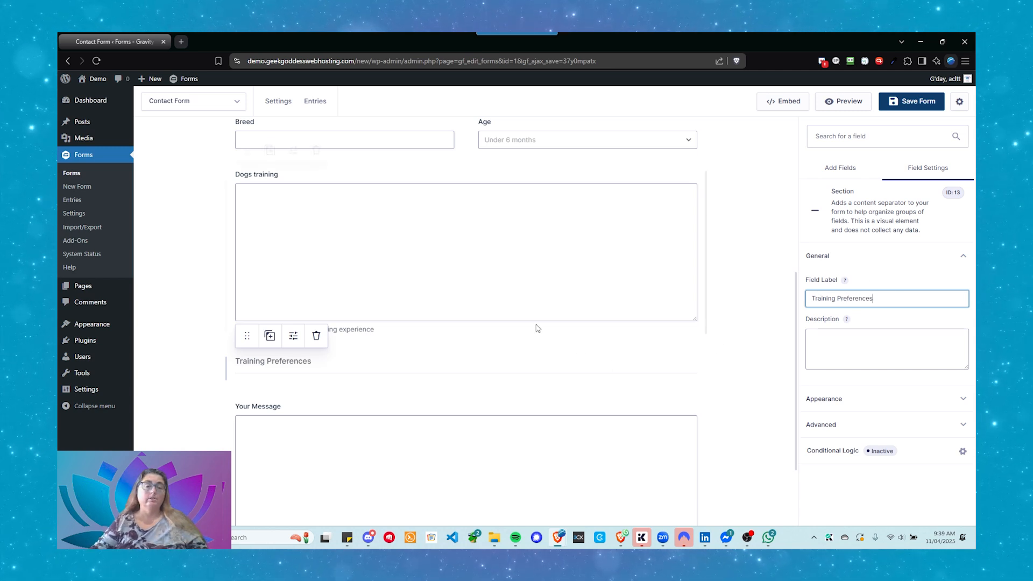
{"action": "left_click", "coordinate": [524, 395]}
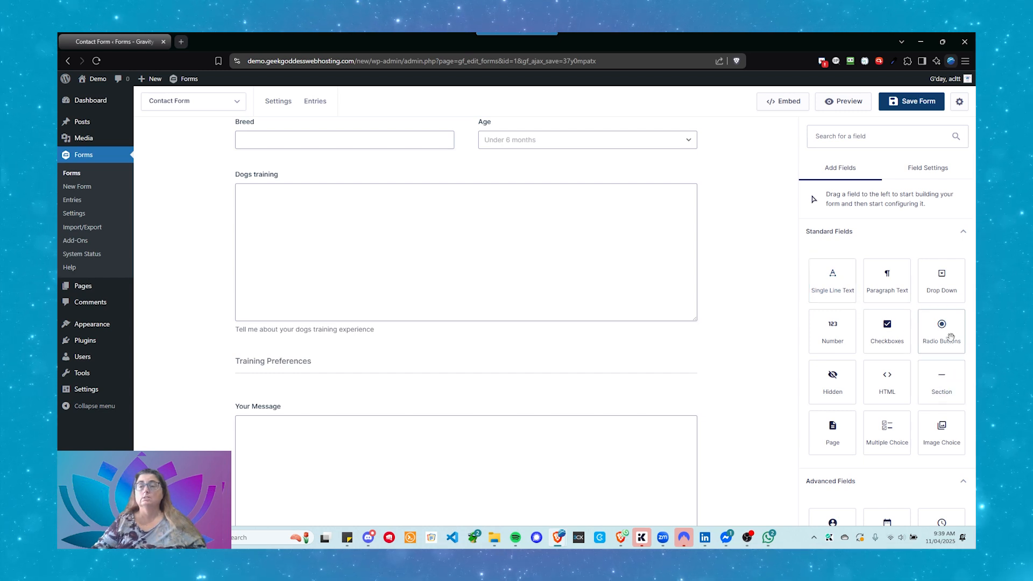
- Add a Drop Down field directly below the Training Preferences section and label it "Preferred Training Time"
{"action": "left_click_drag", "start_coordinate": [946, 327], "coordinate": [371, 386]}
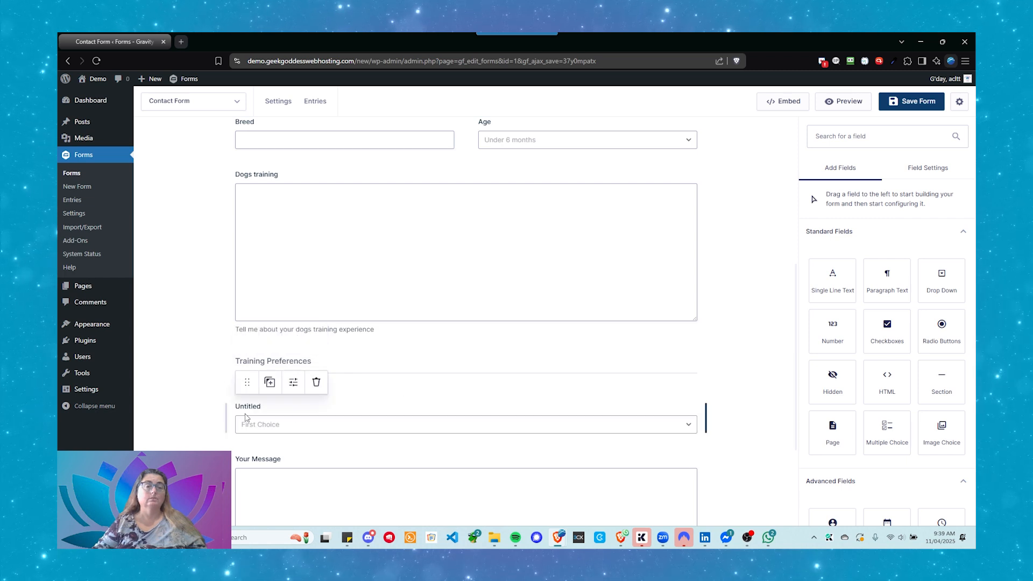
{"action": "left_click_drag", "start_coordinate": [847, 282], "coordinate": [784, 285]}
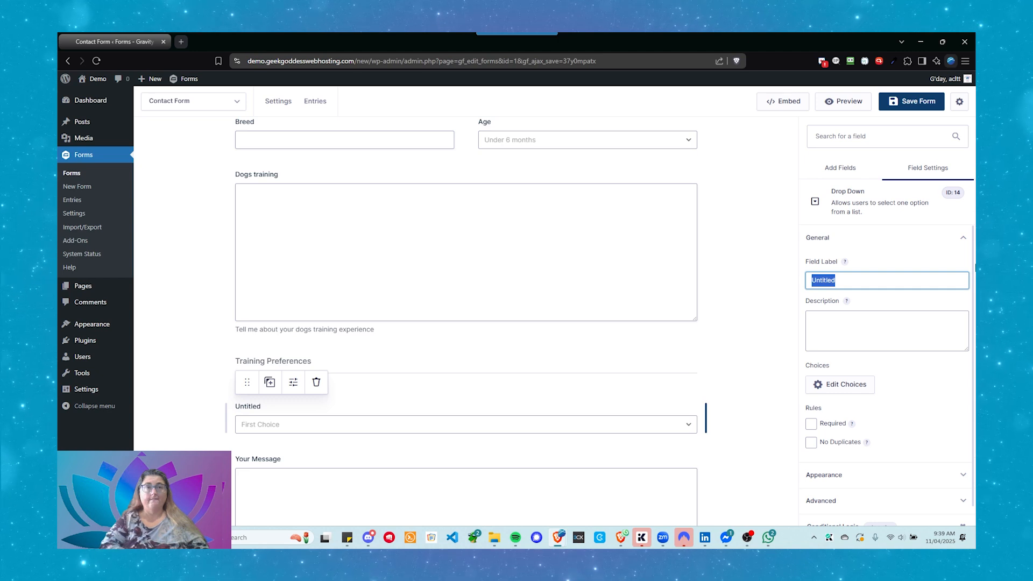
{"action": "type", "text": "Preferred Training Time"}
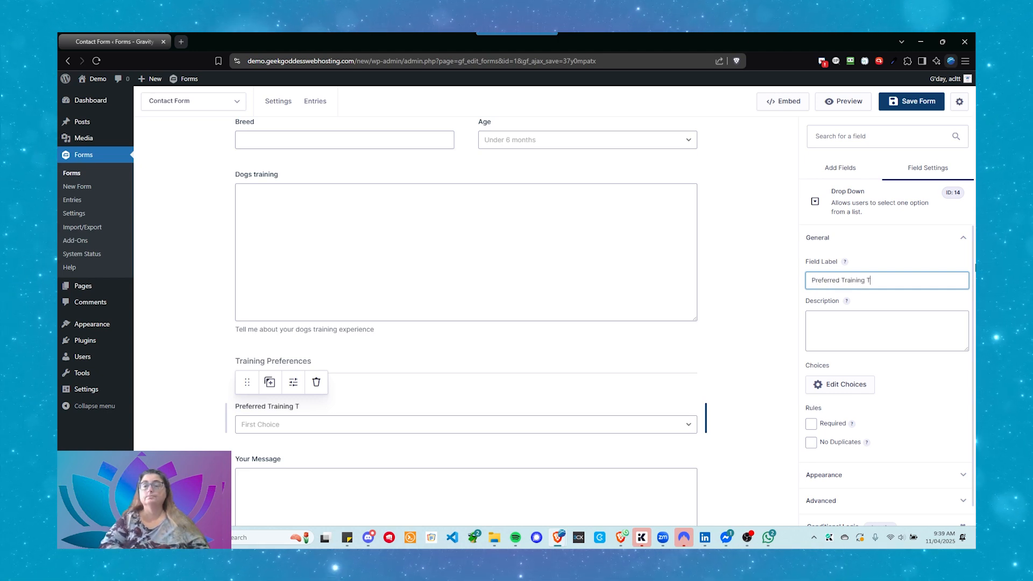
- Browse the predefined bulk choices for the Preferred Training Time drop-down, checking Days of the Week, Months of the Year, How Often and How Long
{"action": "left_click", "coordinate": [865, 384]}
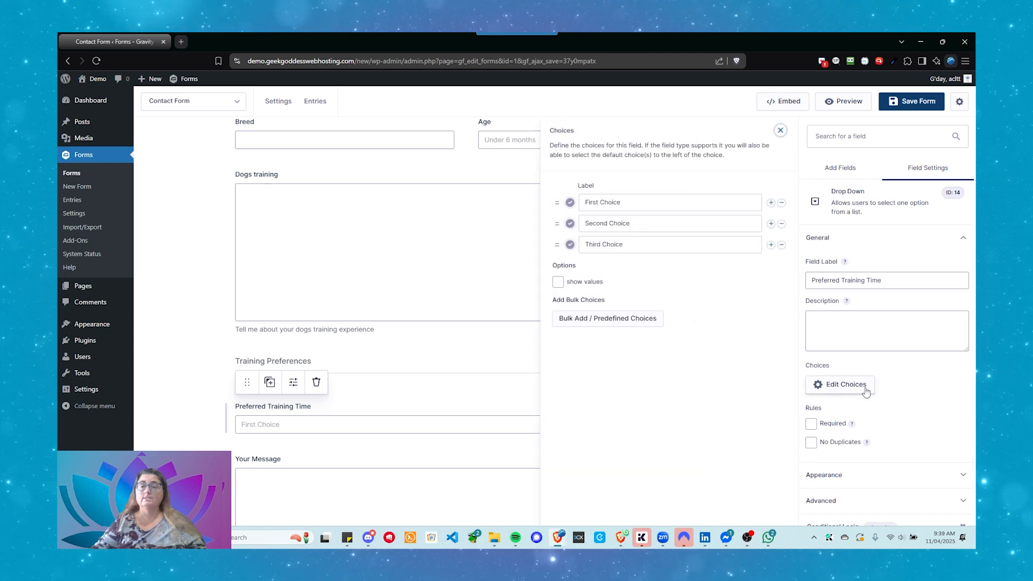
{"action": "left_click", "coordinate": [608, 318]}
{"action": "scroll", "coordinate": [418, 290], "scroll_direction": "down", "scroll_amount": 1}
{"action": "scroll", "coordinate": [417, 290], "scroll_direction": "down", "scroll_amount": 2}
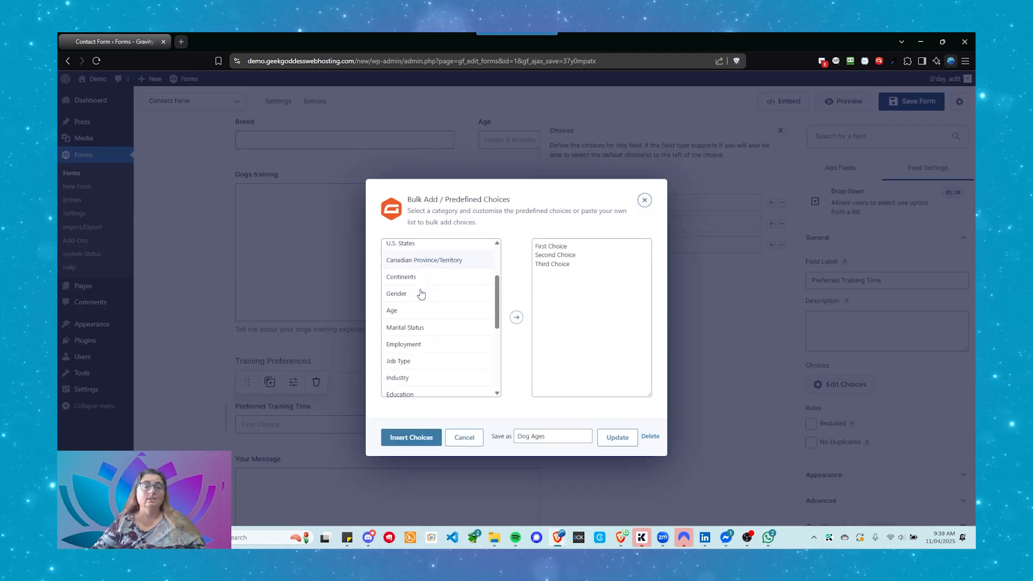
{"action": "scroll", "coordinate": [438, 339], "scroll_direction": "down", "scroll_amount": 2}
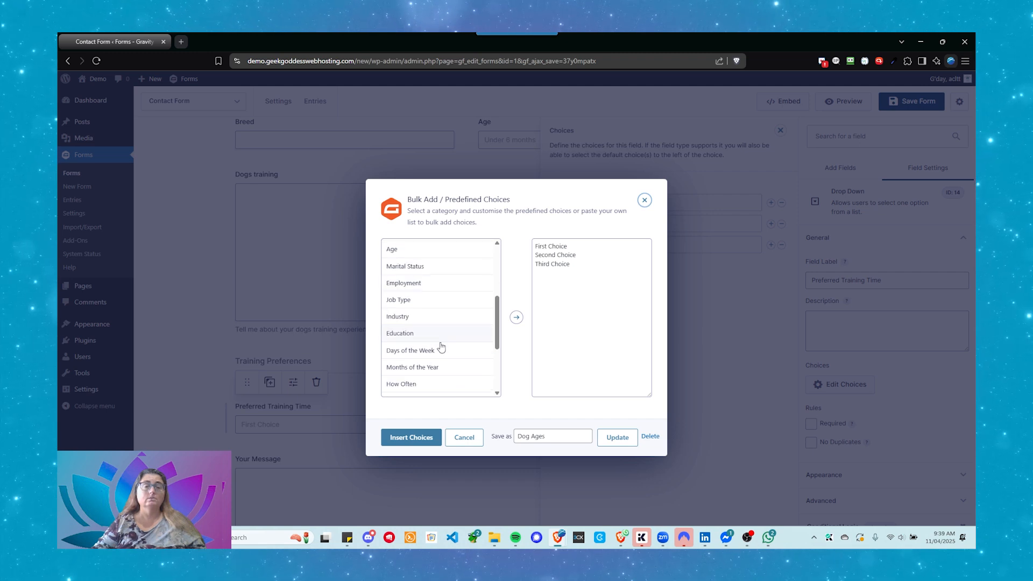
{"action": "scroll", "coordinate": [441, 371], "scroll_direction": "down", "scroll_amount": 1}
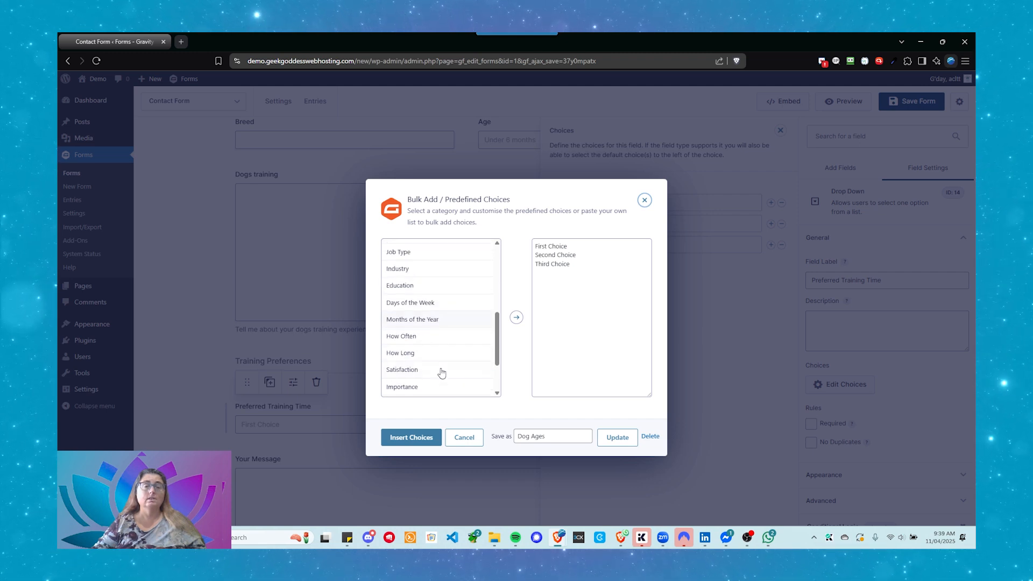
{"action": "scroll", "coordinate": [439, 371], "scroll_direction": "down", "scroll_amount": 1}
{"action": "left_click", "coordinate": [422, 294]}
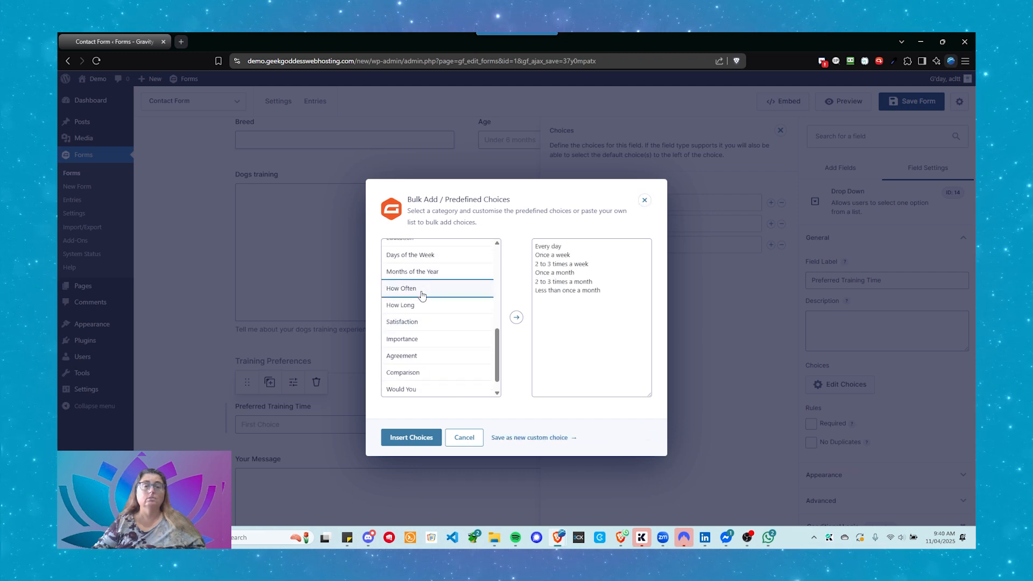
{"action": "left_click", "coordinate": [423, 306]}
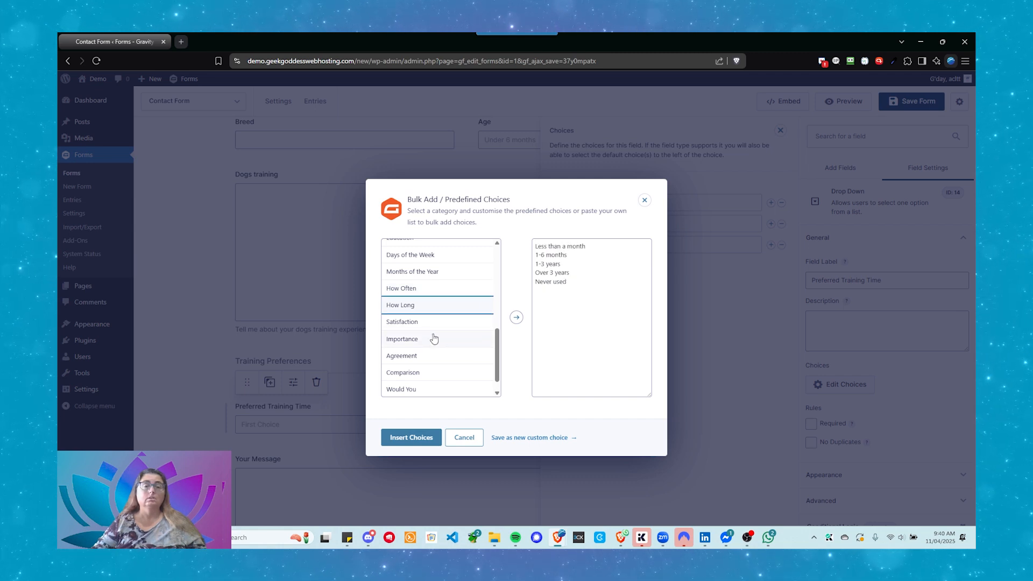
{"action": "scroll", "coordinate": [434, 348], "scroll_direction": "down", "scroll_amount": 1}
{"action": "scroll", "coordinate": [434, 355], "scroll_direction": "up", "scroll_amount": 3}
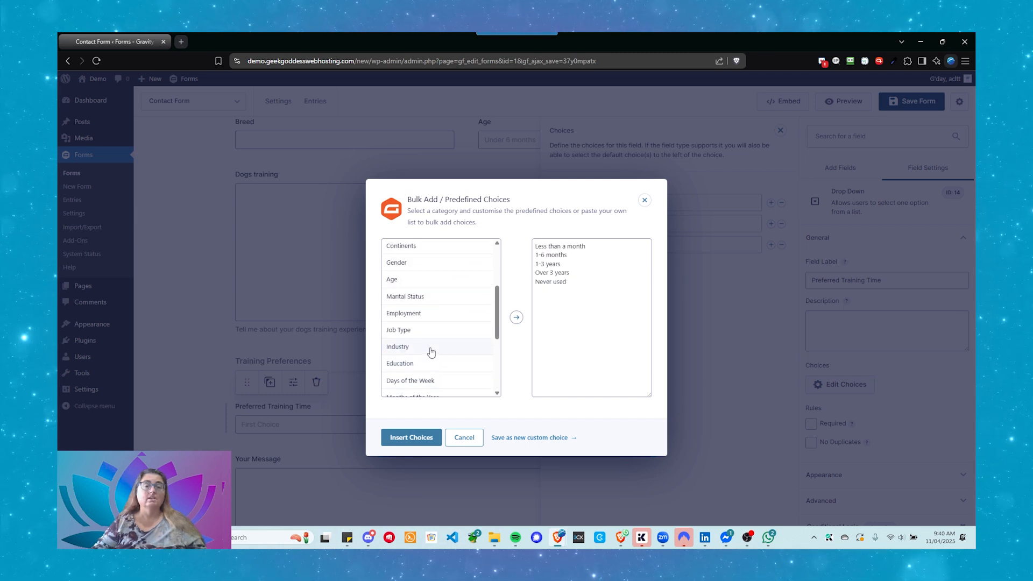
{"action": "scroll", "coordinate": [430, 351], "scroll_direction": "up", "scroll_amount": 1}
{"action": "scroll", "coordinate": [426, 349], "scroll_direction": "down", "scroll_amount": 1}
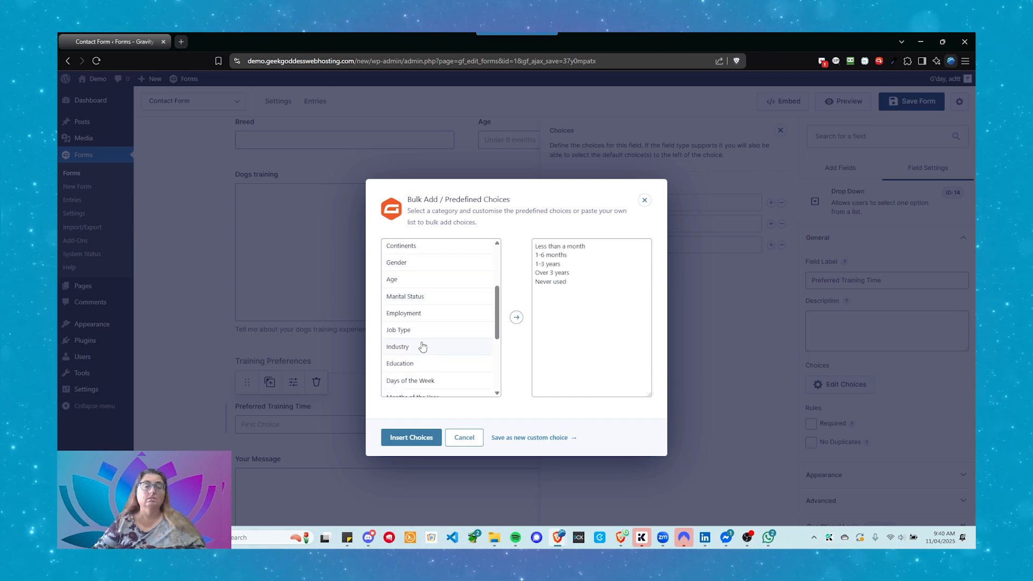
{"action": "scroll", "coordinate": [434, 360], "scroll_direction": "down", "scroll_amount": 1}
{"action": "left_click", "coordinate": [440, 335]}
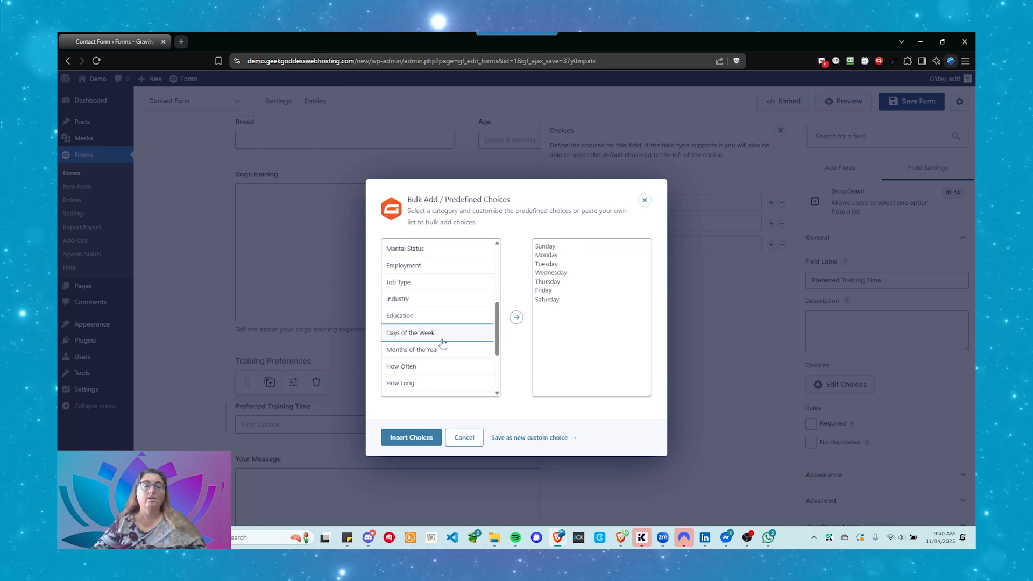
{"action": "left_click", "coordinate": [439, 351]}
{"action": "left_click", "coordinate": [435, 368]}
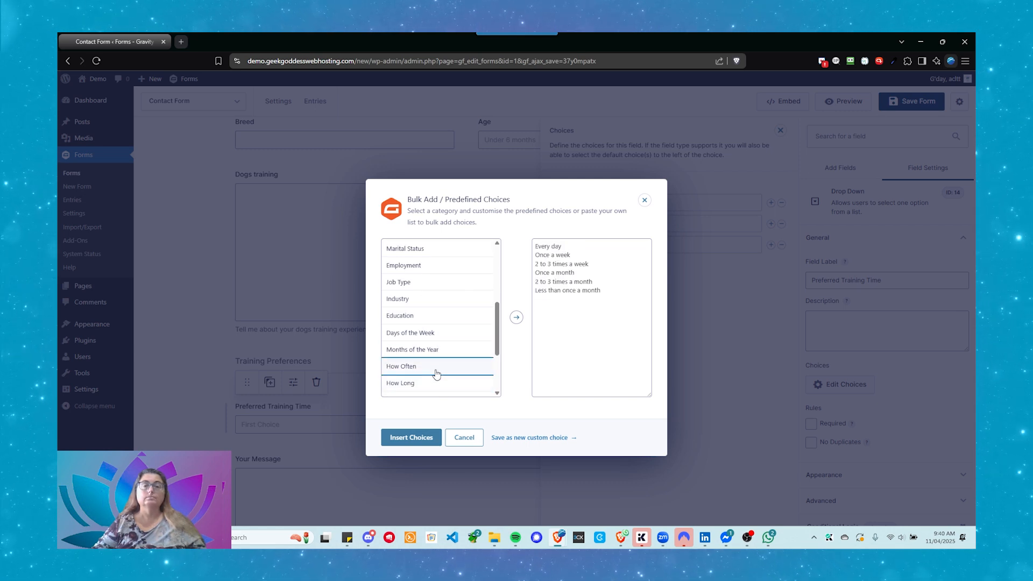
{"action": "left_click", "coordinate": [435, 383]}
{"action": "scroll", "coordinate": [434, 385], "scroll_direction": "down", "scroll_amount": 3}
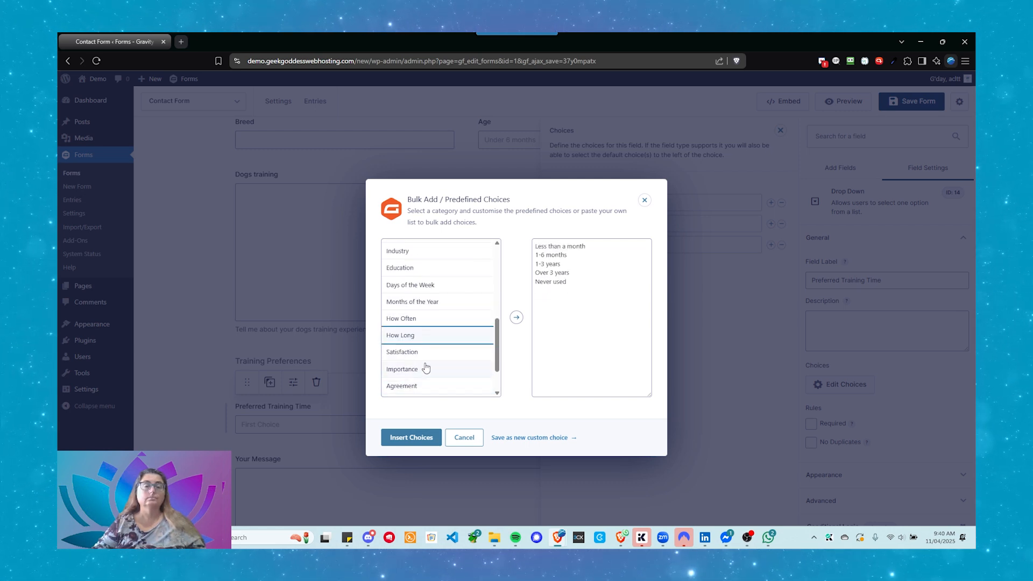
{"action": "scroll", "coordinate": [426, 355], "scroll_direction": "down", "scroll_amount": 3}
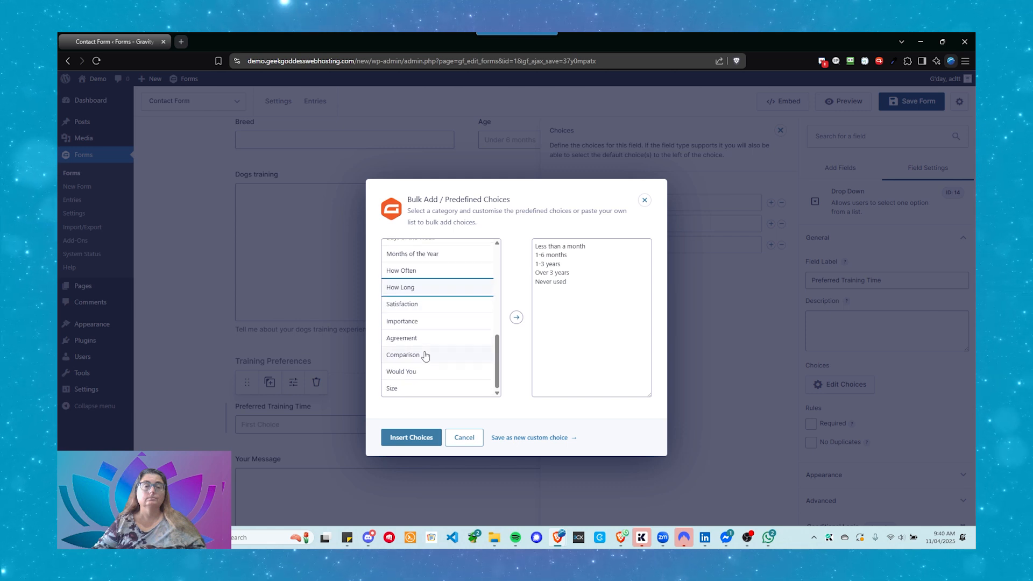
- Replace the bulk list with Early Morning, Mid Morning to Lunch Time, Lunch Time to Mid Afternoon and Late Afternoon, and insert these choices
{"action": "left_click_drag", "start_coordinate": [568, 285], "coordinate": [533, 252]}
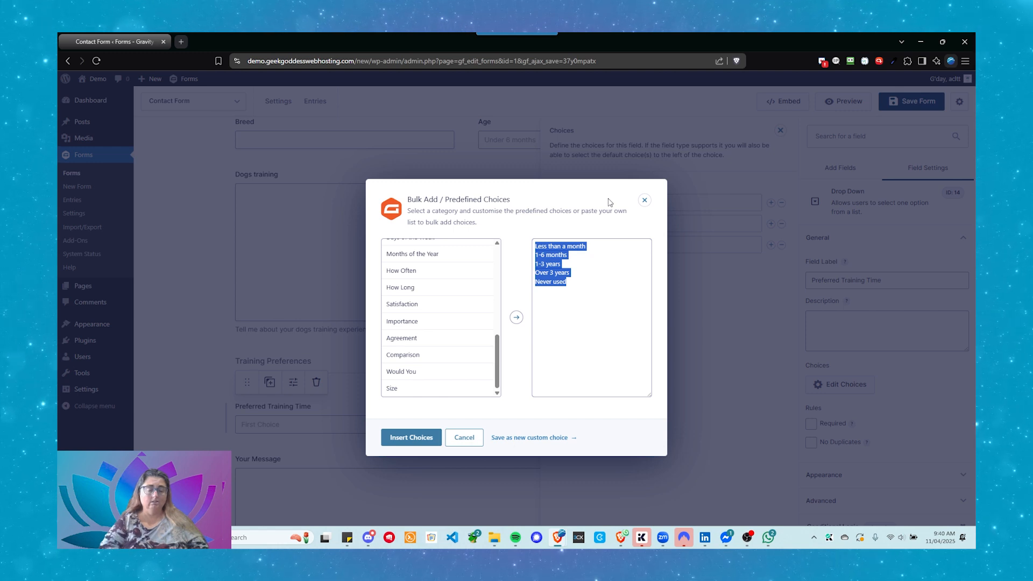
{"action": "type", "text": "Earl"}
{"action": "type", "text": "onrin"}
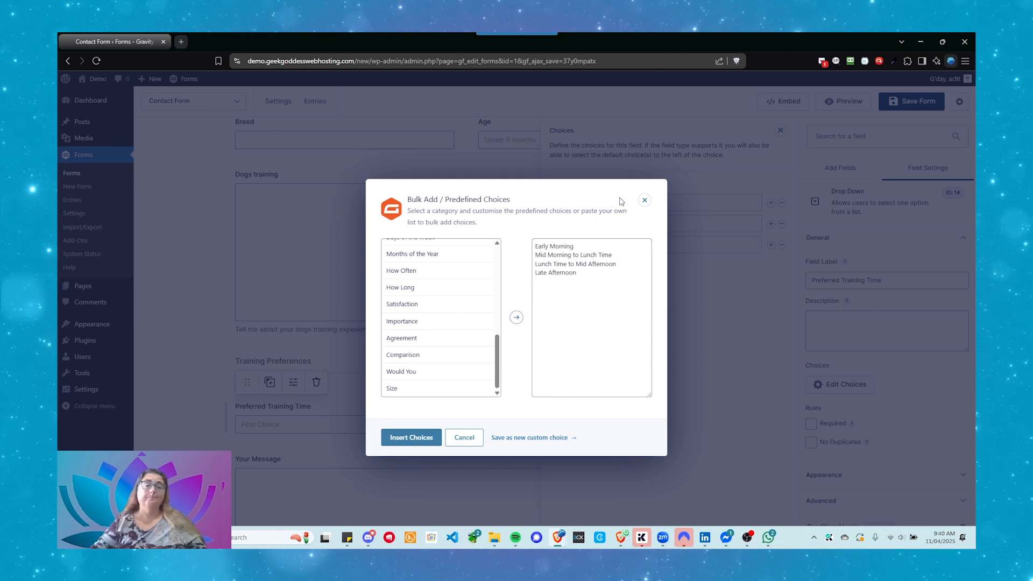
{"action": "left_click", "coordinate": [429, 436]}
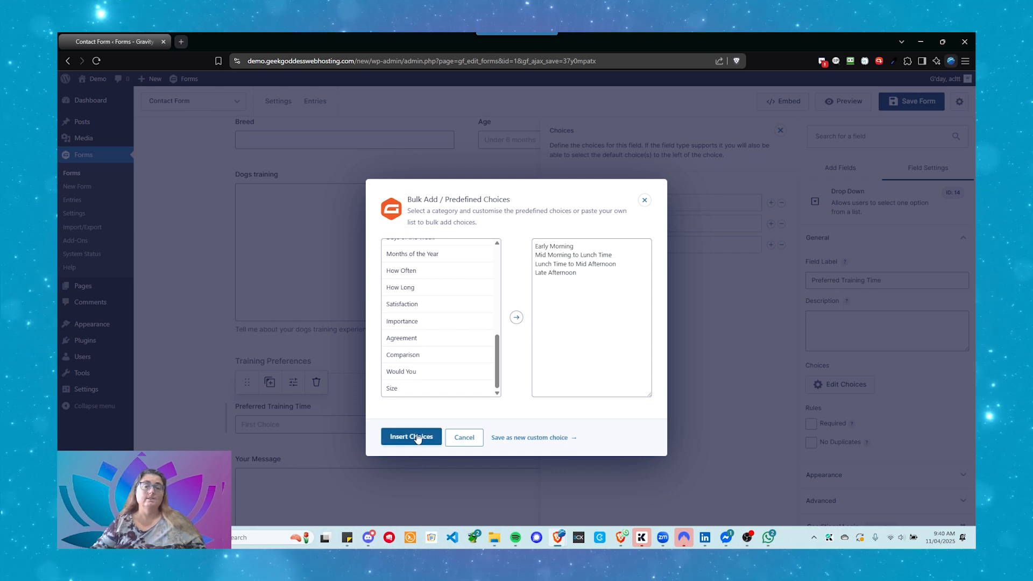
{"action": "scroll", "coordinate": [530, 373], "scroll_direction": "down", "scroll_amount": 2}
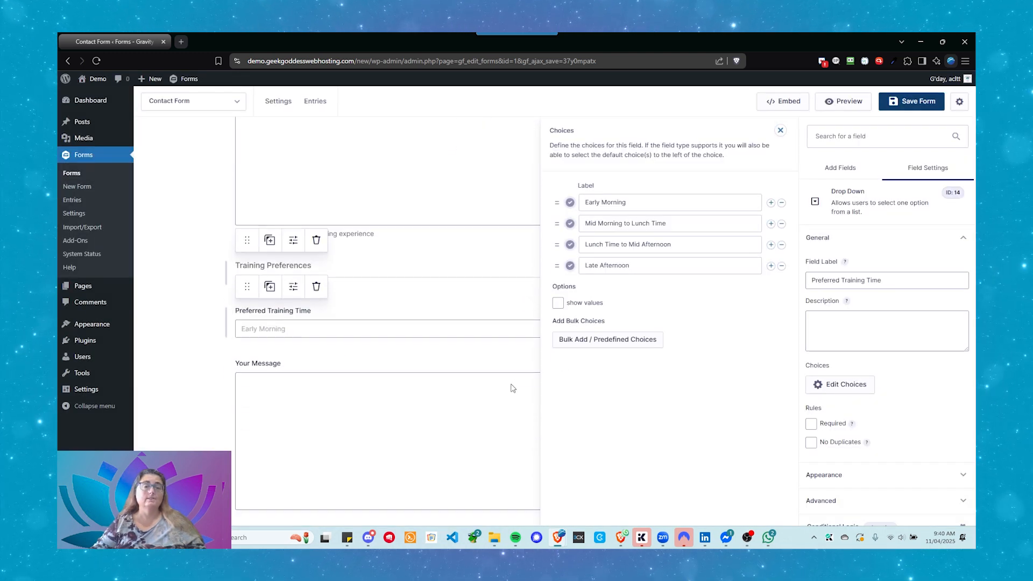
{"action": "left_click", "coordinate": [781, 132]}
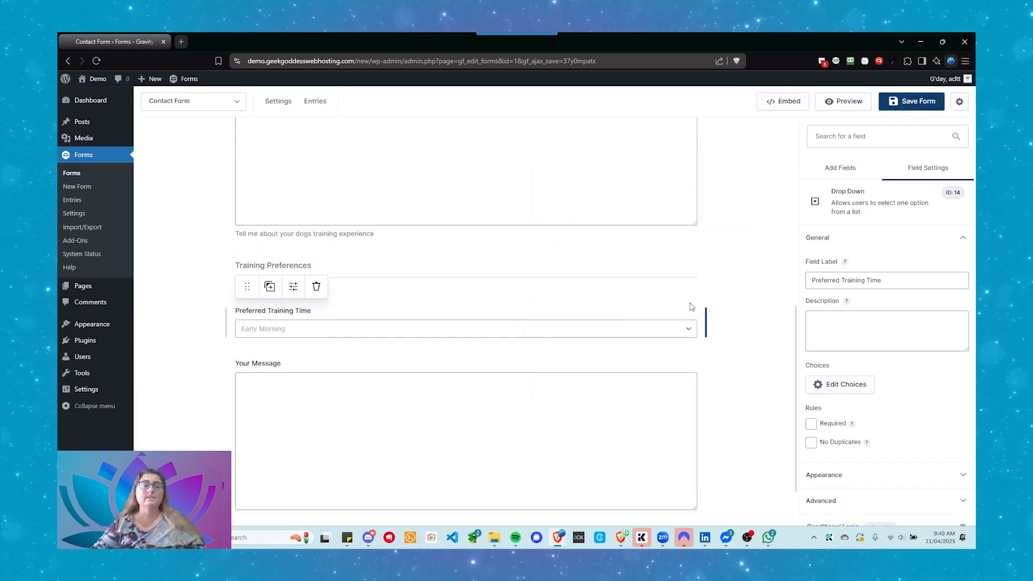
{"action": "scroll", "coordinate": [310, 324], "scroll_direction": "down", "scroll_amount": 1}
{"action": "scroll", "coordinate": [309, 324], "scroll_direction": "up", "scroll_amount": 1}
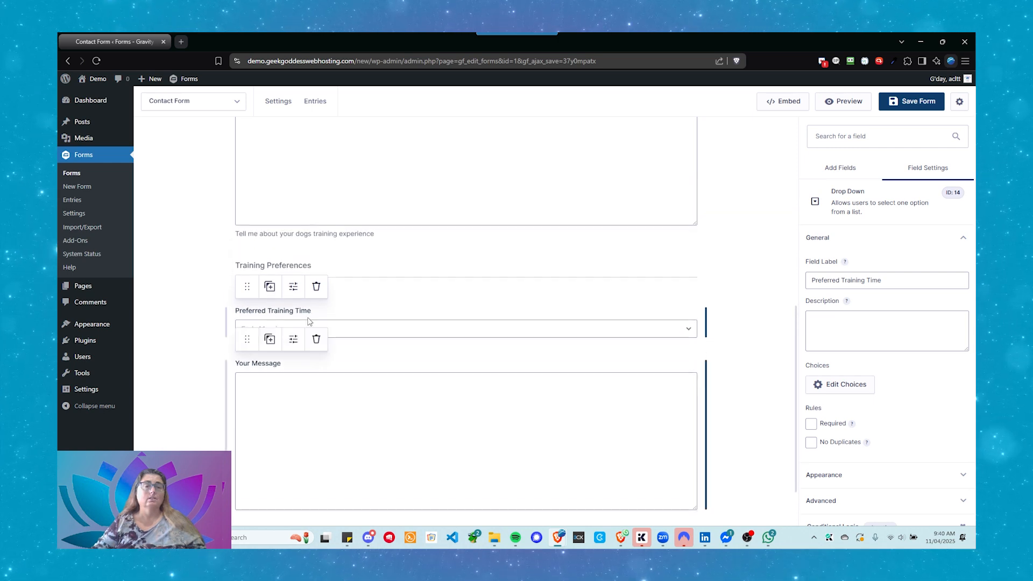
- Add a Single Line Text field beside the Preferred Training Time field and label it "Preferred Location"
{"action": "left_click", "coordinate": [196, 401]}
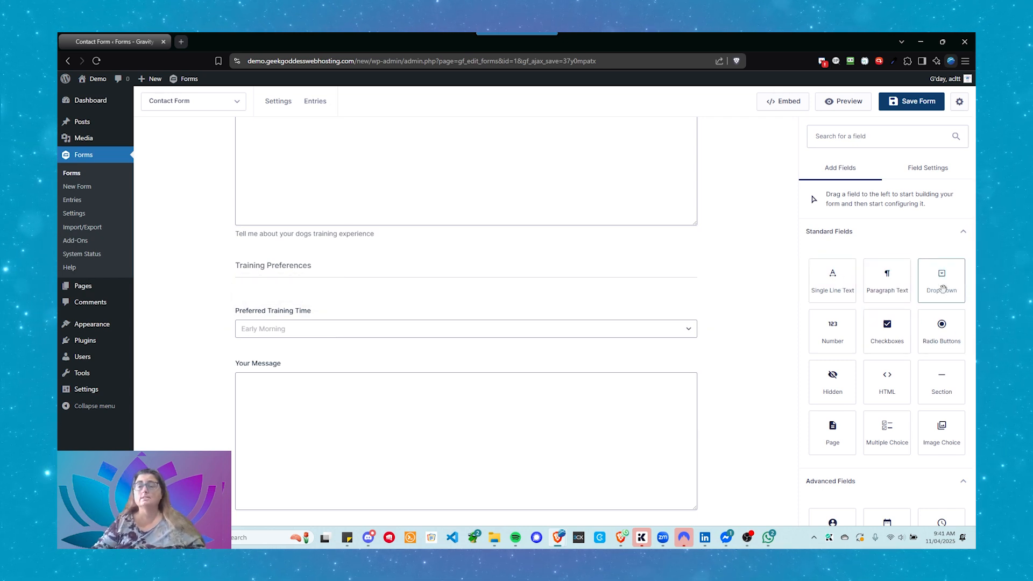
{"action": "left_click_drag", "start_coordinate": [814, 280], "coordinate": [699, 325]}
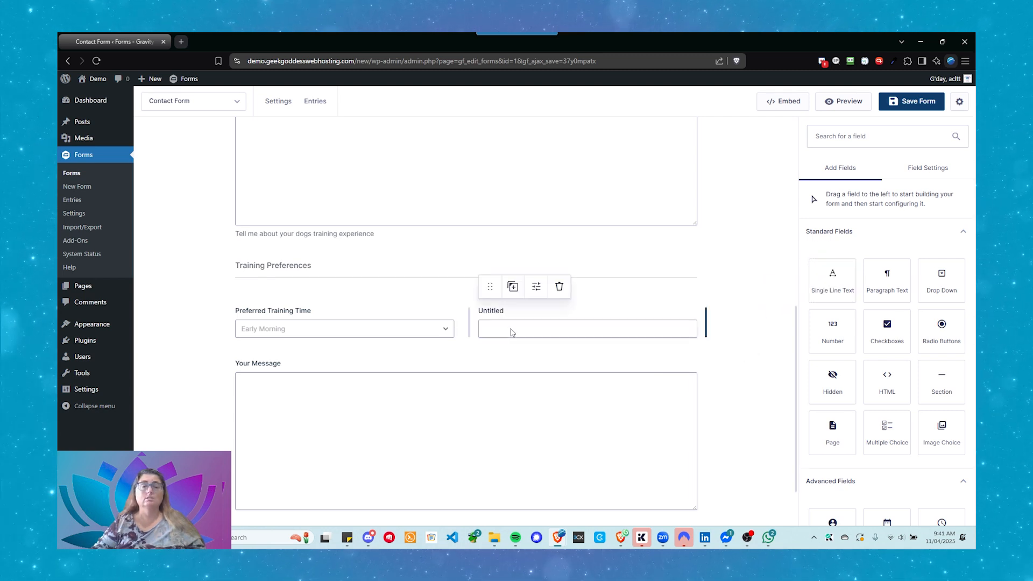
{"action": "left_click", "coordinate": [512, 333]}
{"action": "left_click_drag", "start_coordinate": [852, 280], "coordinate": [811, 275]}
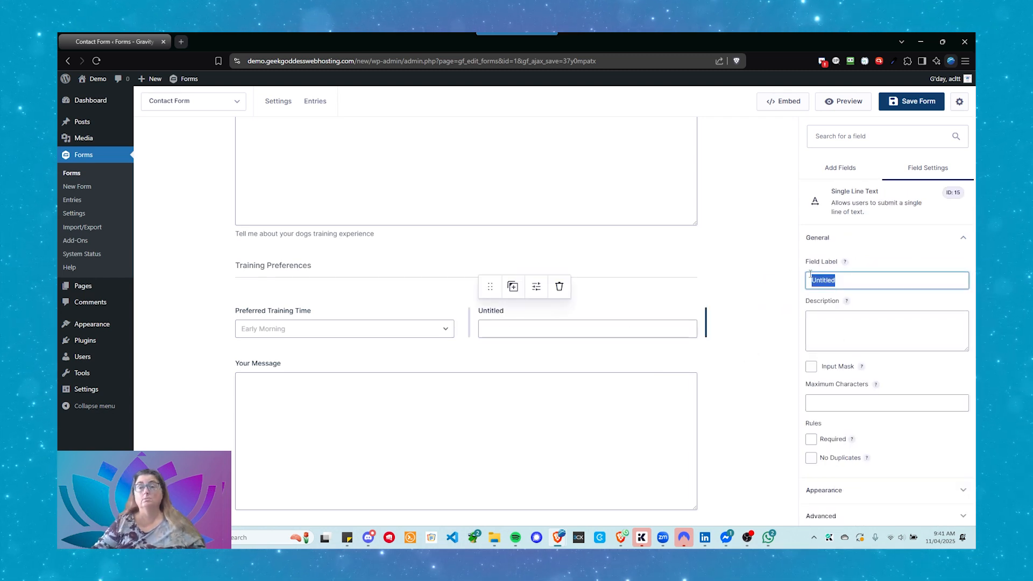
{"action": "type", "text": "Preferred Location"}
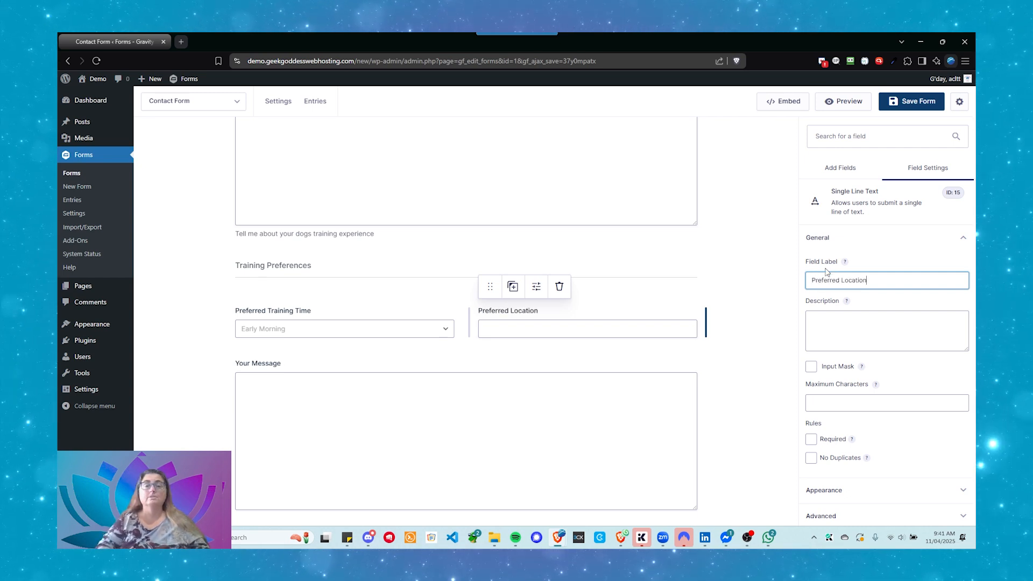
{"action": "left_click", "coordinate": [764, 322]}
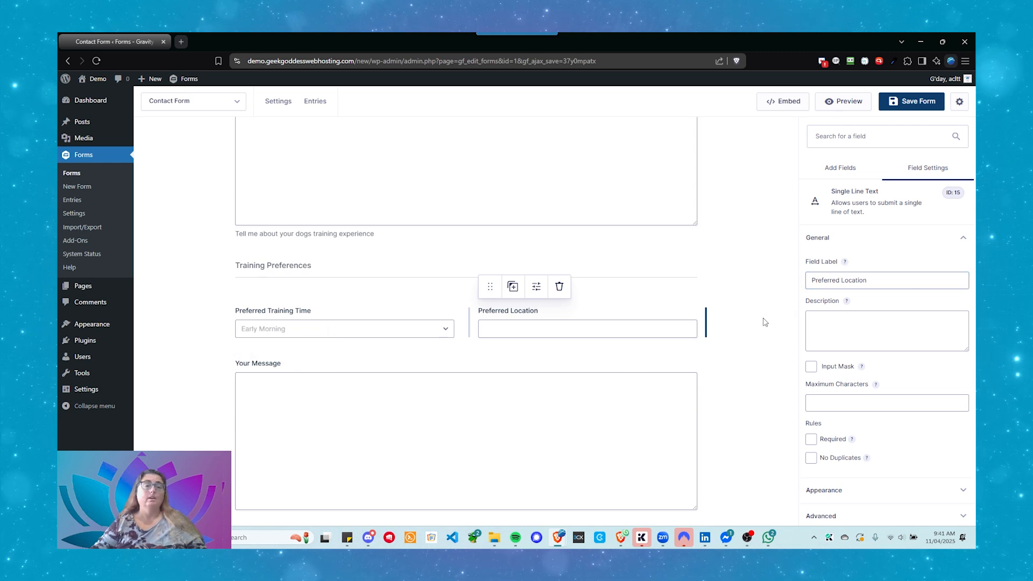
- Shorten the label of the Your Message field to "Message"
{"action": "scroll", "coordinate": [446, 302], "scroll_direction": "down", "scroll_amount": 1}
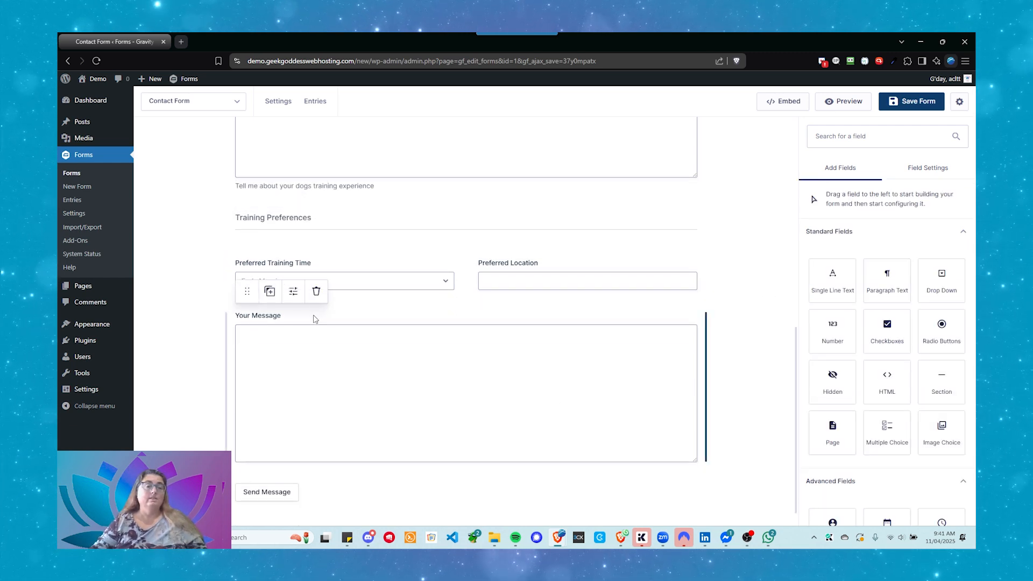
{"action": "scroll", "coordinate": [445, 506], "scroll_direction": "up", "scroll_amount": 5}
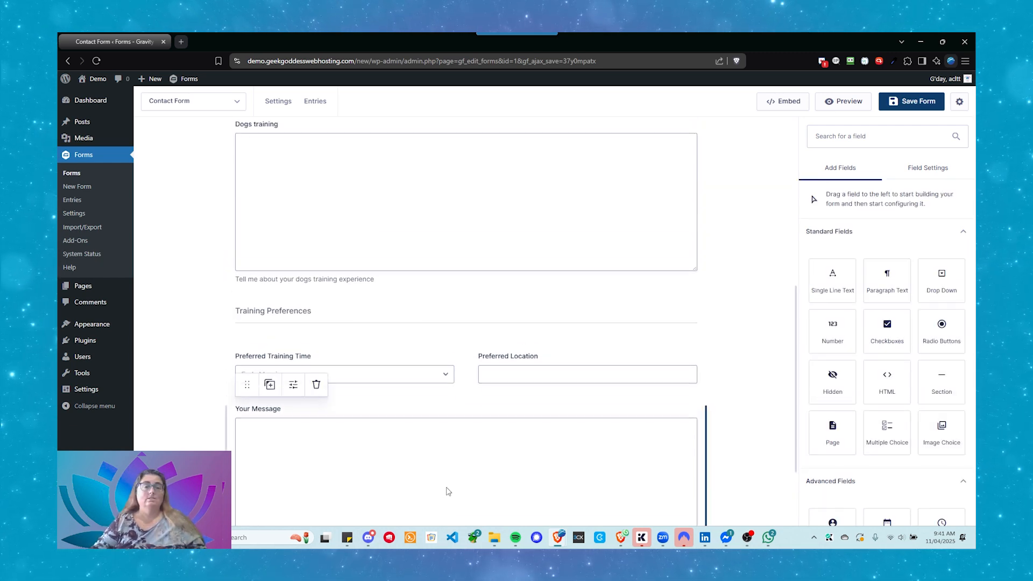
{"action": "scroll", "coordinate": [444, 491], "scroll_direction": "down", "scroll_amount": 4}
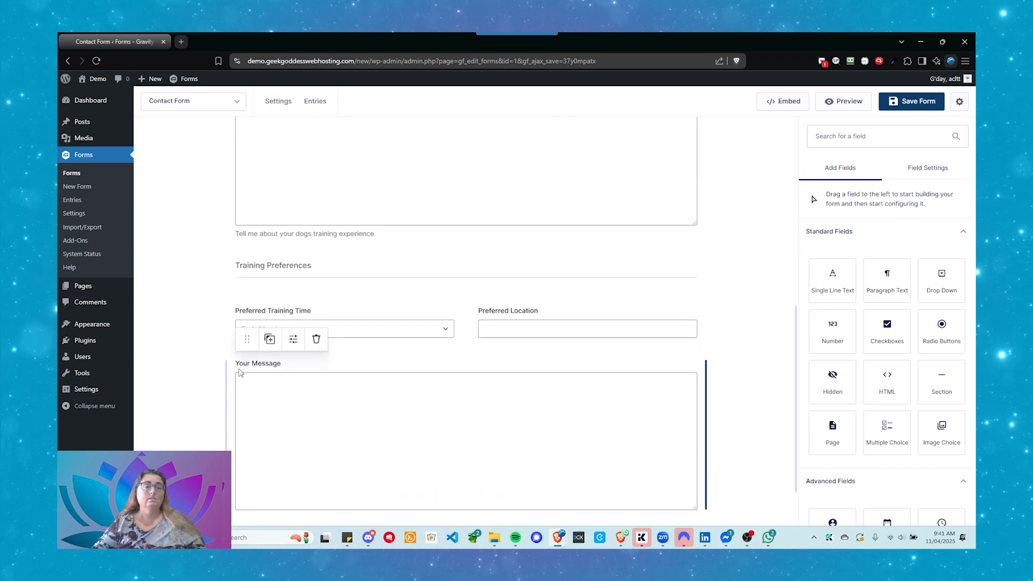
{"action": "left_click", "coordinate": [265, 366]}
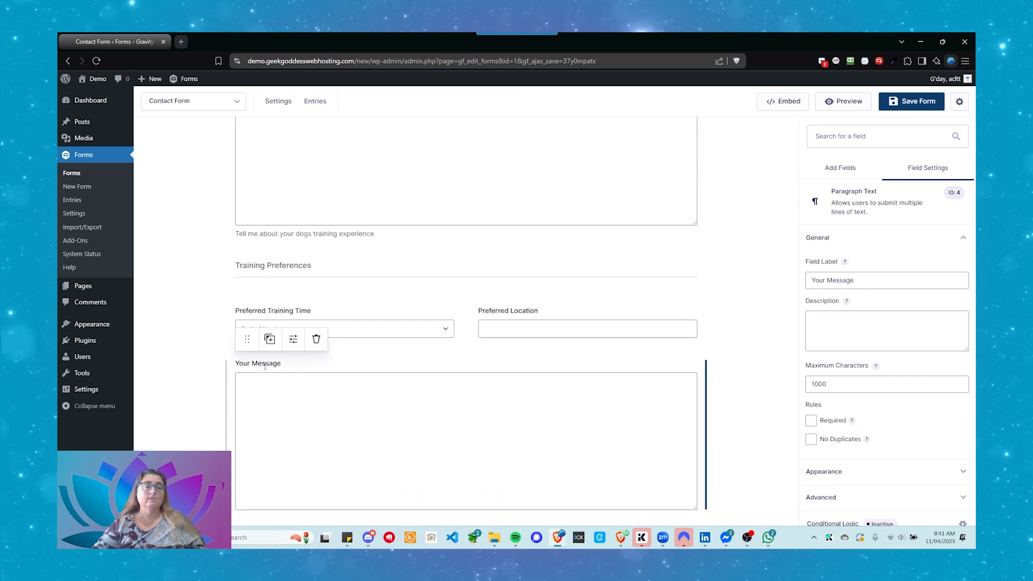
{"action": "double_click", "coordinate": [822, 280]}
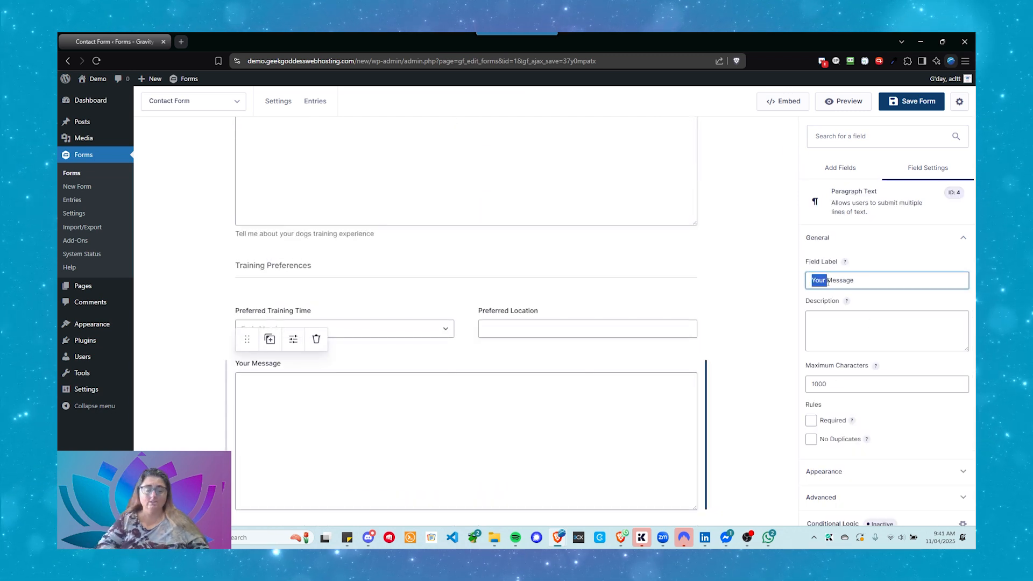
{"action": "key", "text": "BackSpace"}
{"action": "key", "text": "Tab"}
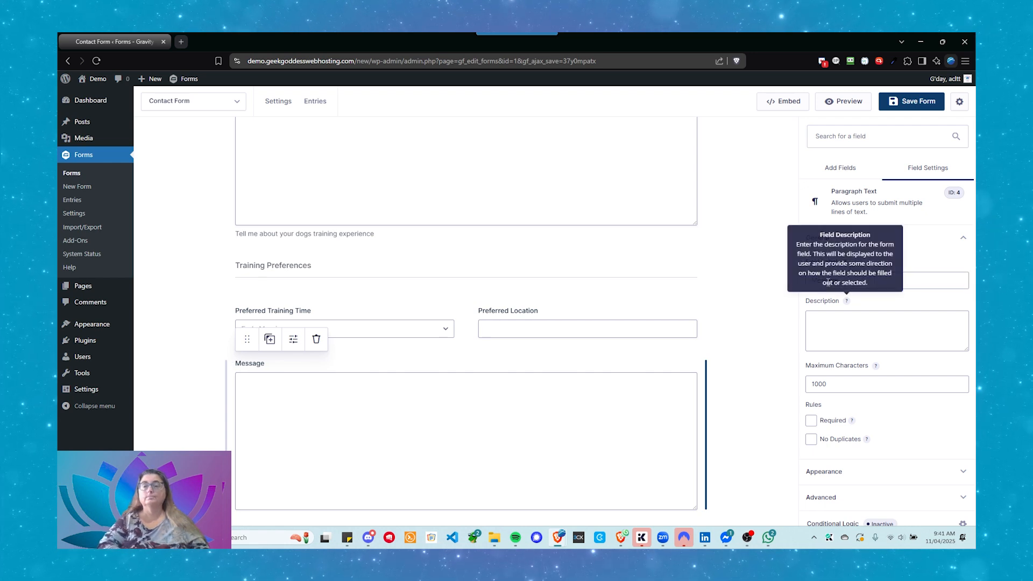
- Give the Message field the description "Is there anything else you'd like to tell us?" and save the form
{"action": "key", "text": "Tab"}
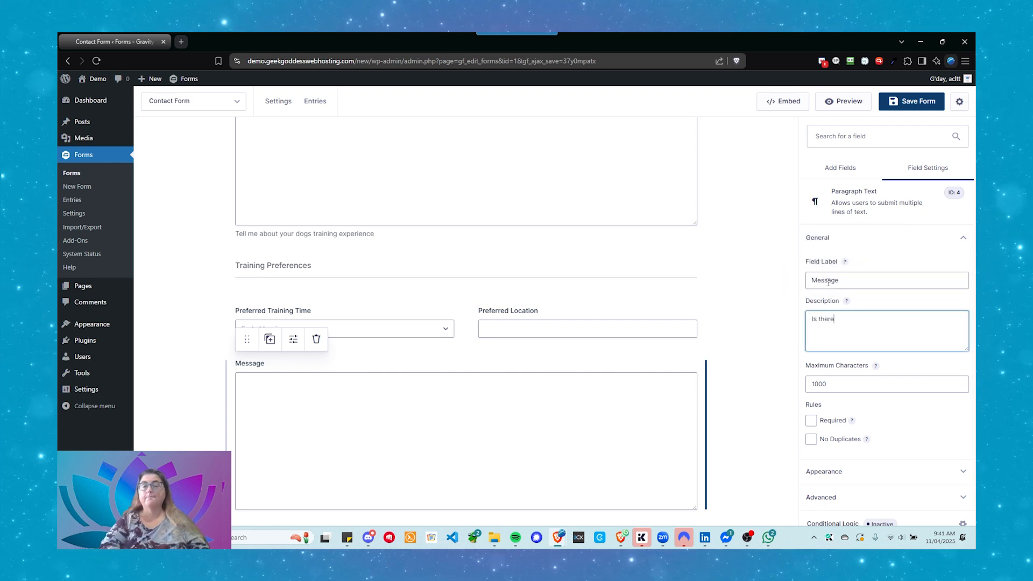
{"action": "type", "text": "Is there anything else "}
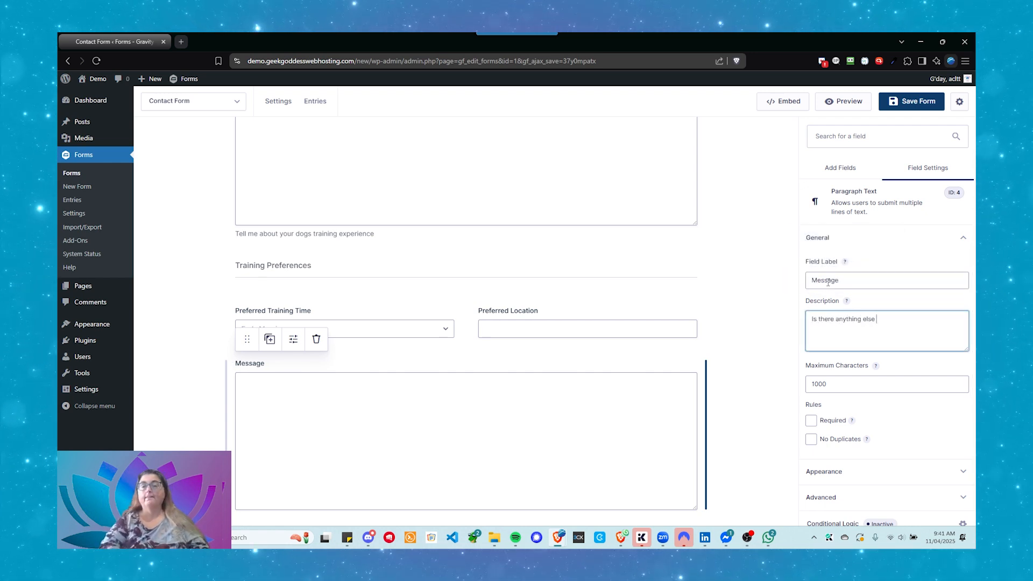
{"action": "type", "text": "you'd like to te"}
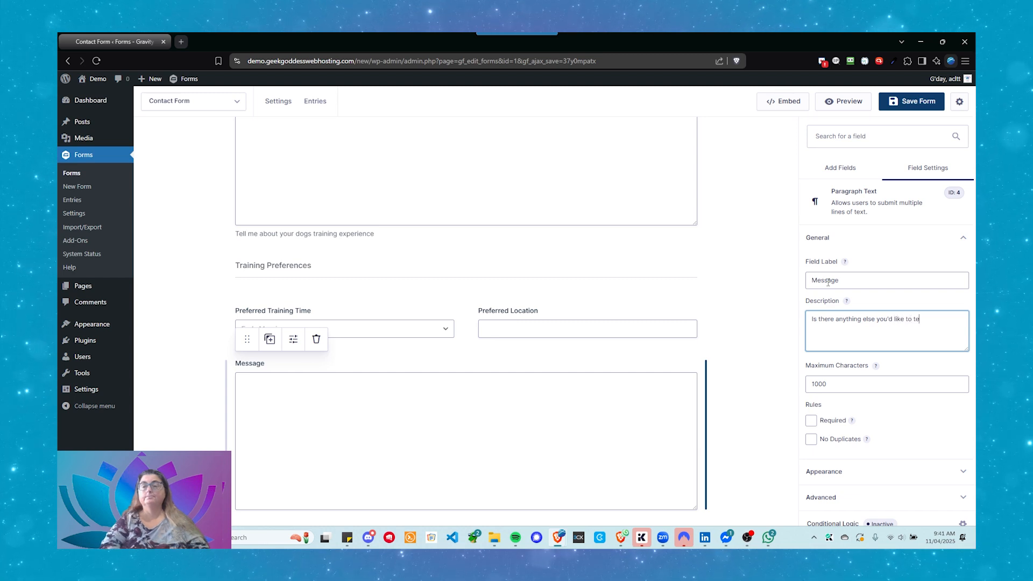
{"action": "type", "text": "ll us?"}
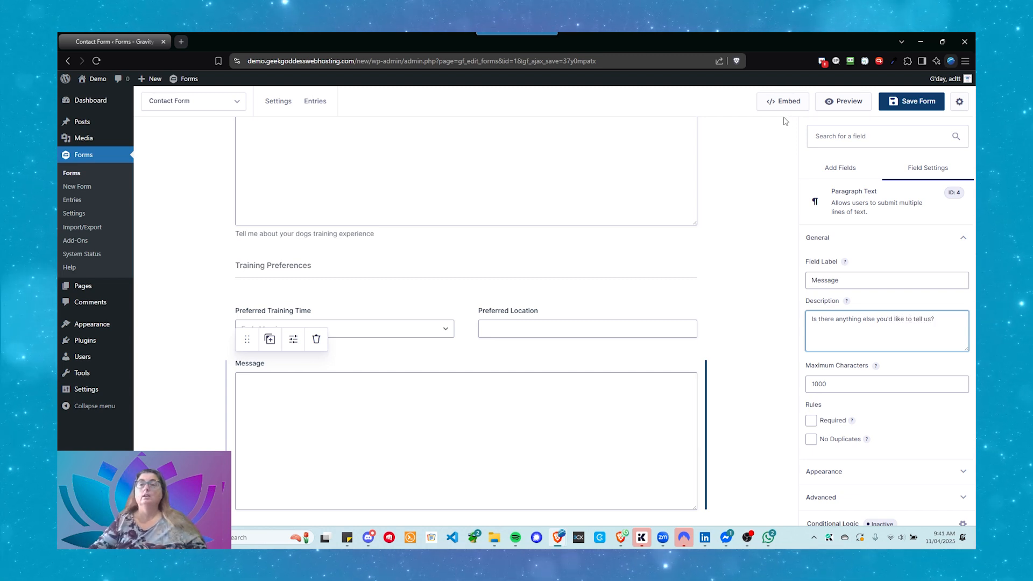
{"action": "key", "text": "ctrl+s"}
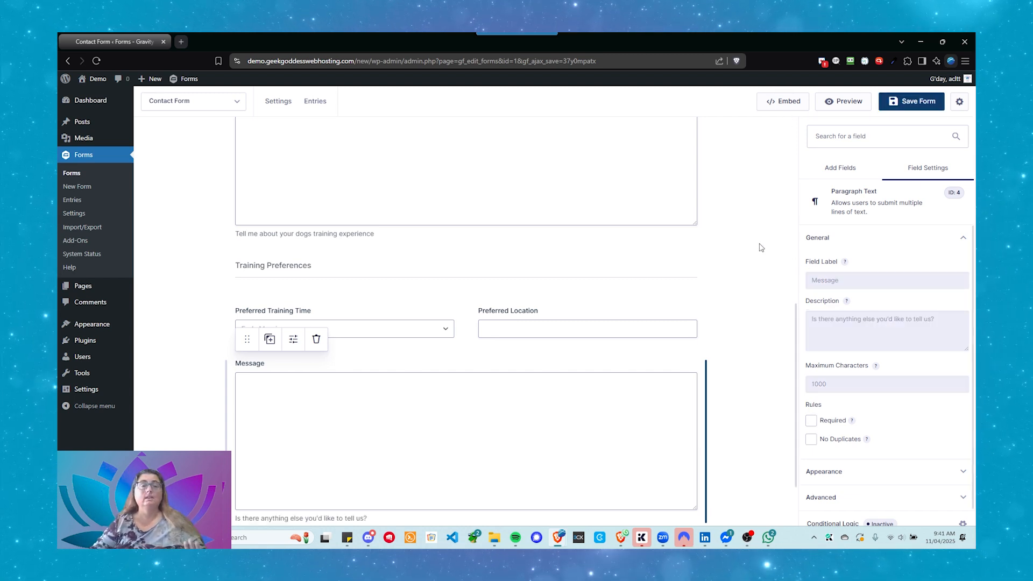
- Preview the form and examine the About You and About Your Dog sections, including the Age choices
{"action": "left_click", "coordinate": [844, 102]}
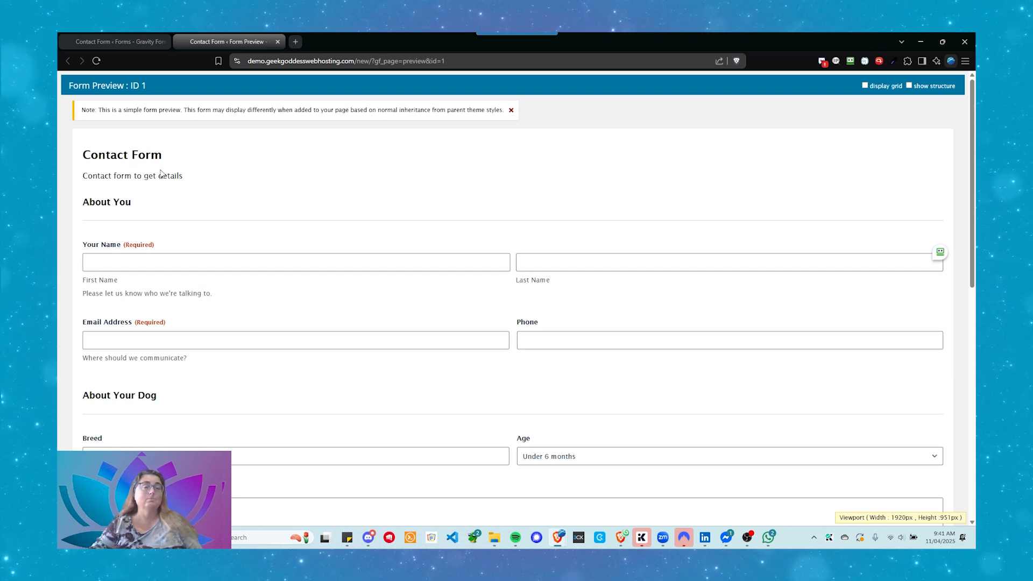
{"action": "scroll", "coordinate": [156, 194], "scroll_direction": "down", "scroll_amount": 1}
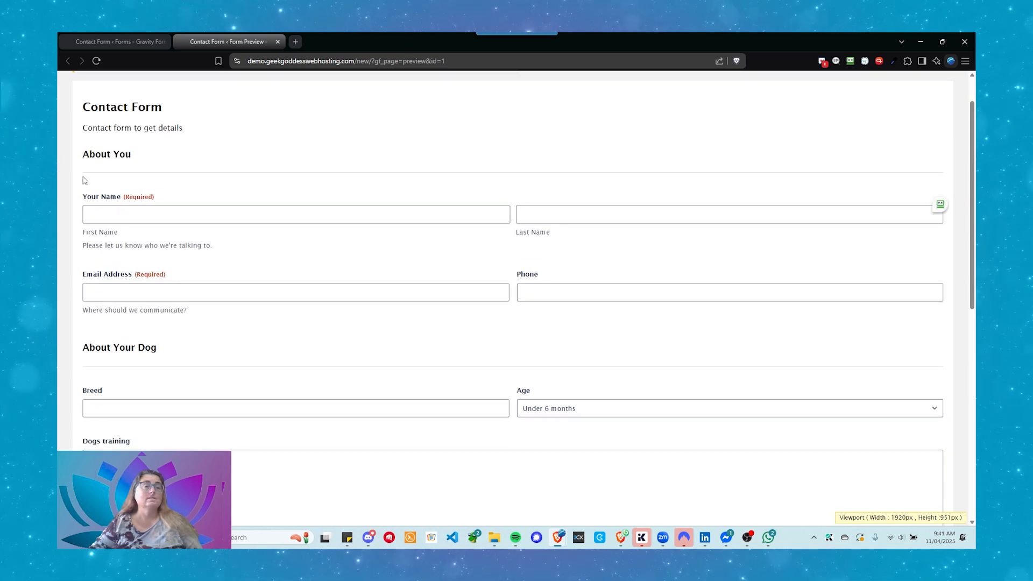
{"action": "scroll", "coordinate": [218, 195], "scroll_direction": "down", "scroll_amount": 1}
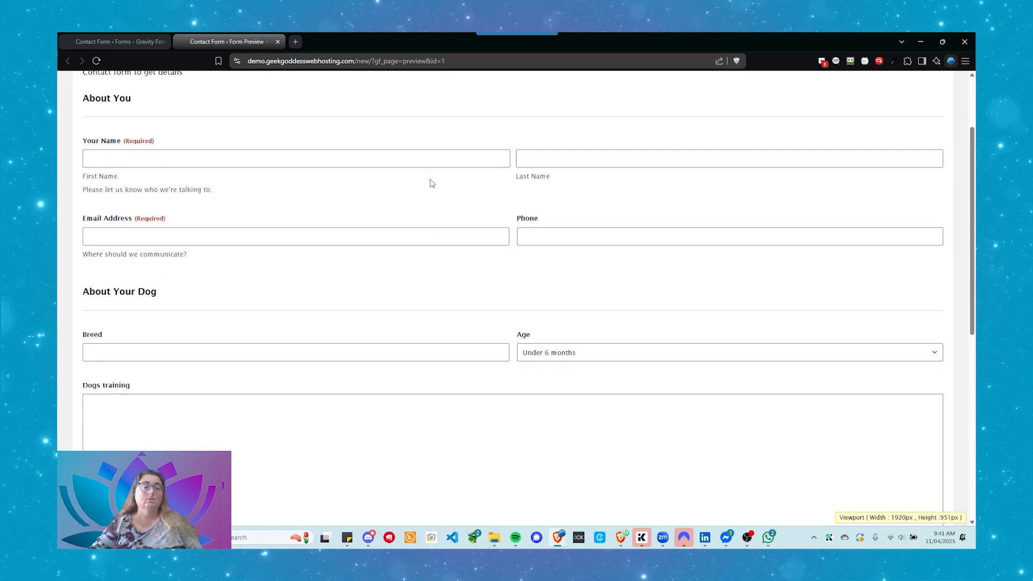
{"action": "scroll", "coordinate": [279, 139], "scroll_direction": "down", "scroll_amount": 1}
{"action": "scroll", "coordinate": [283, 173], "scroll_direction": "up", "scroll_amount": 2}
{"action": "scroll", "coordinate": [466, 291], "scroll_direction": "down", "scroll_amount": 2}
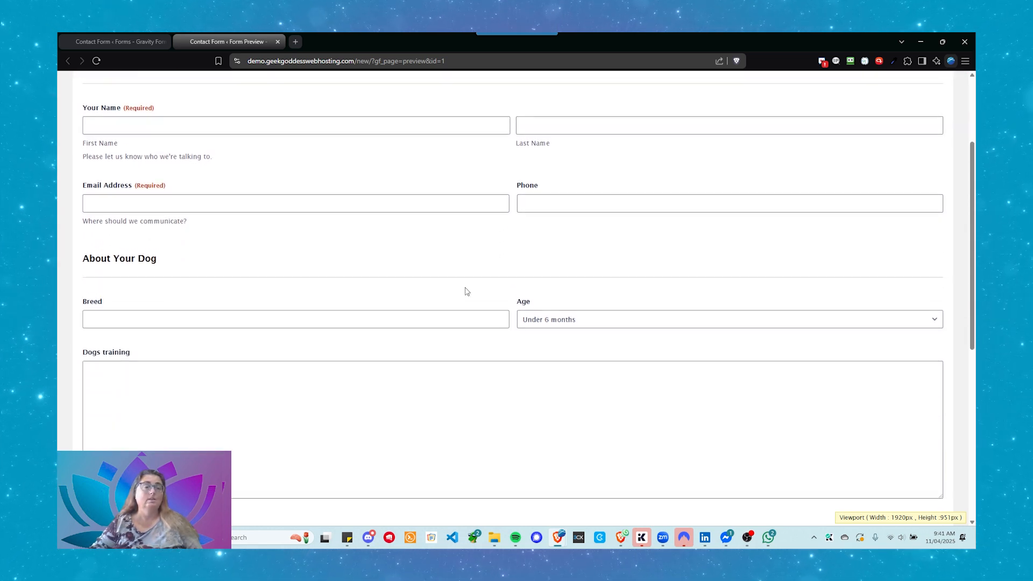
{"action": "scroll", "coordinate": [102, 274], "scroll_direction": "down", "scroll_amount": 2}
{"action": "left_click", "coordinate": [534, 218]}
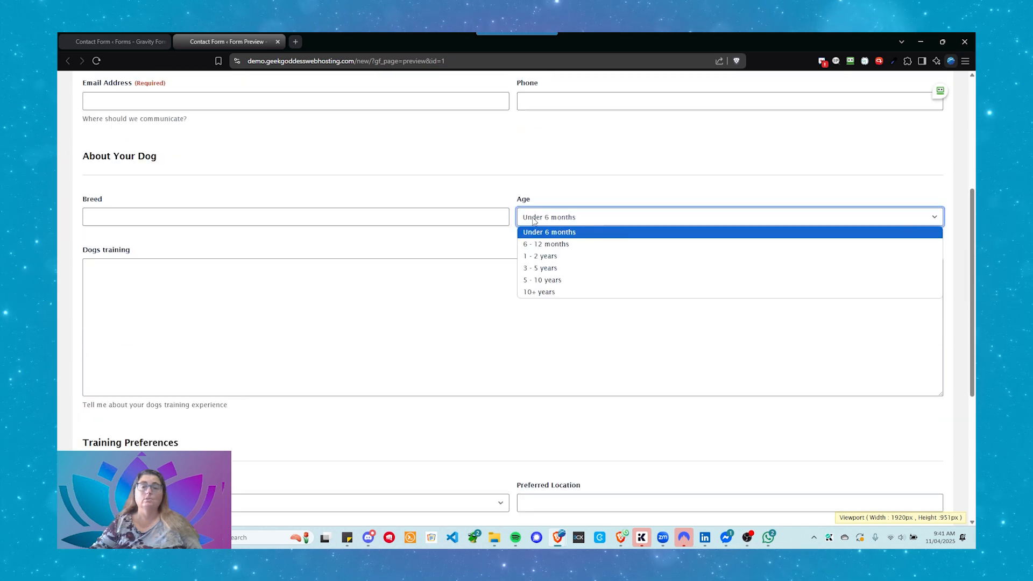
{"action": "left_click", "coordinate": [535, 221]}
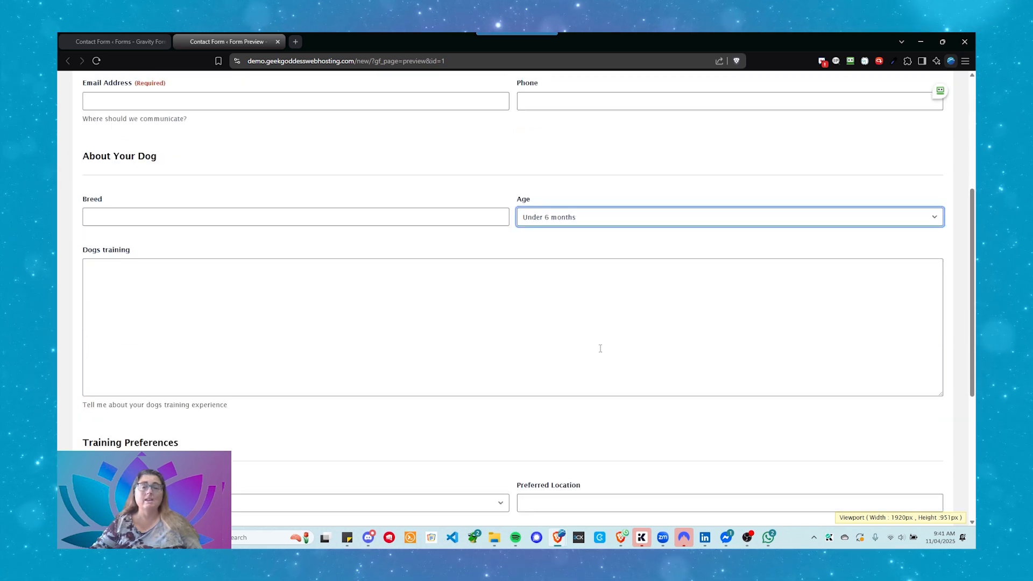
- Check the Dogs training, Preferred Training Time, Preferred Location and Message fields in the preview
{"action": "scroll", "coordinate": [341, 256], "scroll_direction": "down", "scroll_amount": 2}
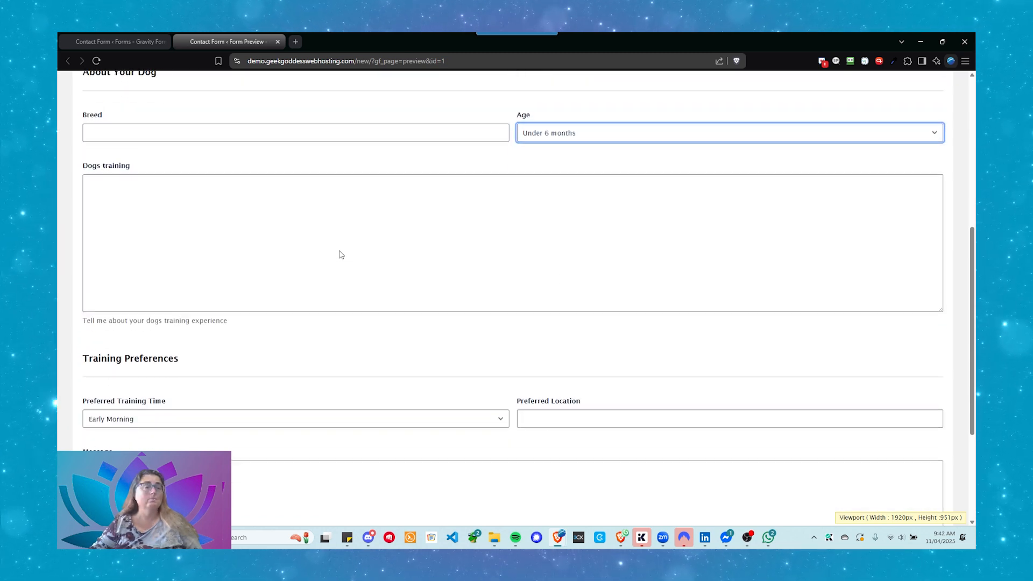
{"action": "left_click", "coordinate": [133, 186]}
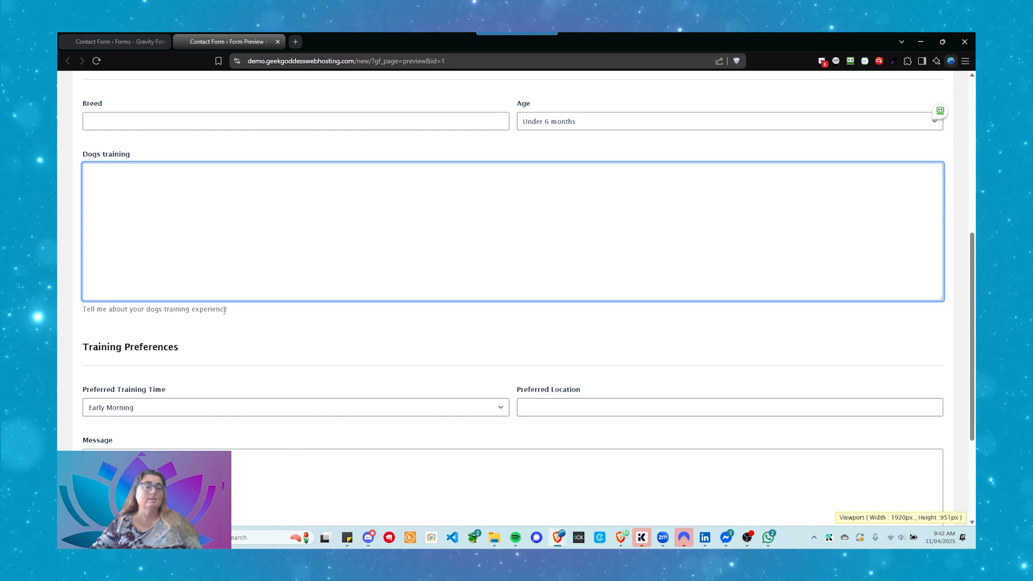
{"action": "scroll", "coordinate": [225, 311], "scroll_direction": "down", "scroll_amount": 3}
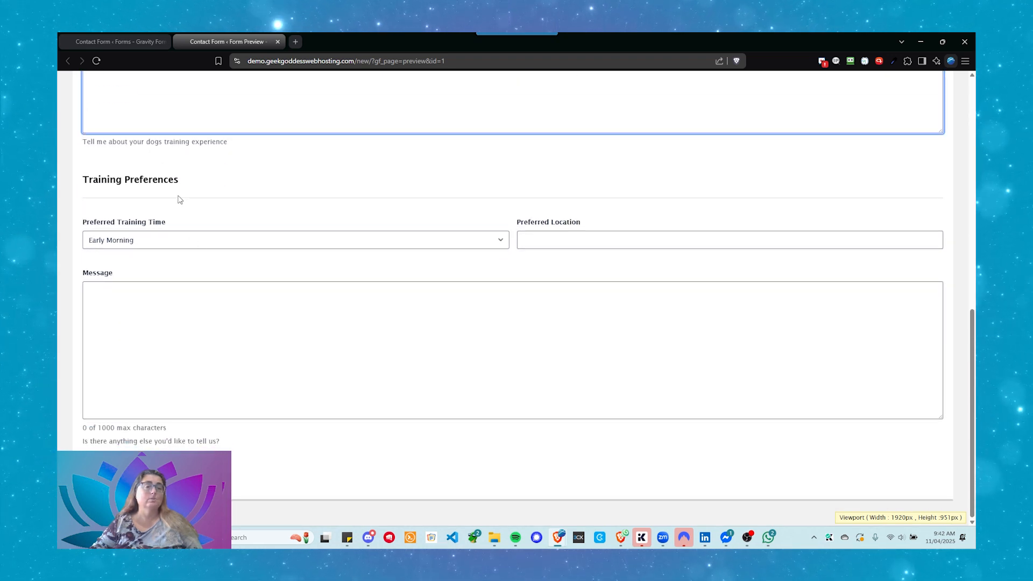
{"action": "left_click", "coordinate": [179, 244]}
{"action": "left_click", "coordinate": [197, 251]}
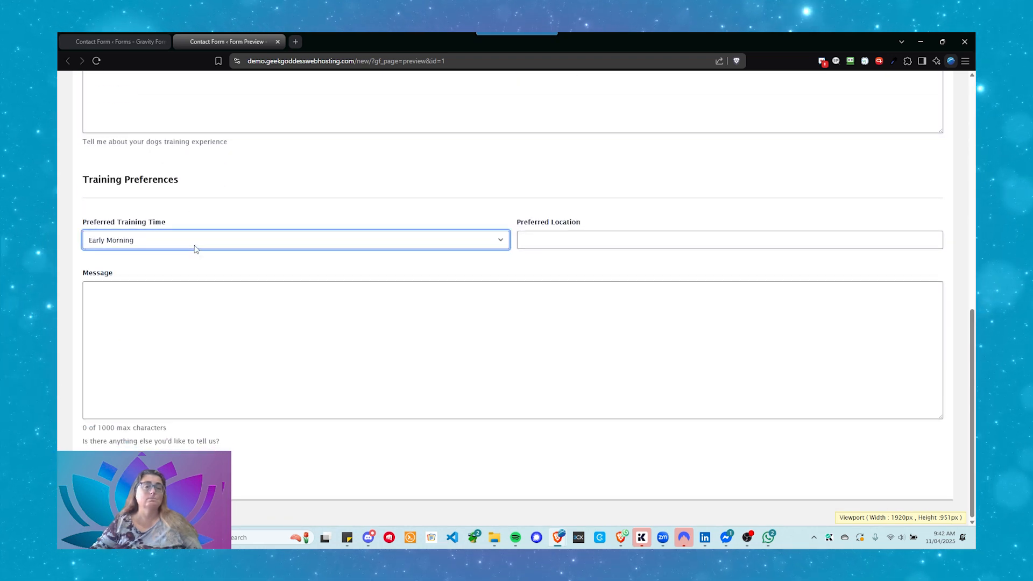
{"action": "left_click", "coordinate": [537, 243]}
{"action": "left_click", "coordinate": [431, 317]}
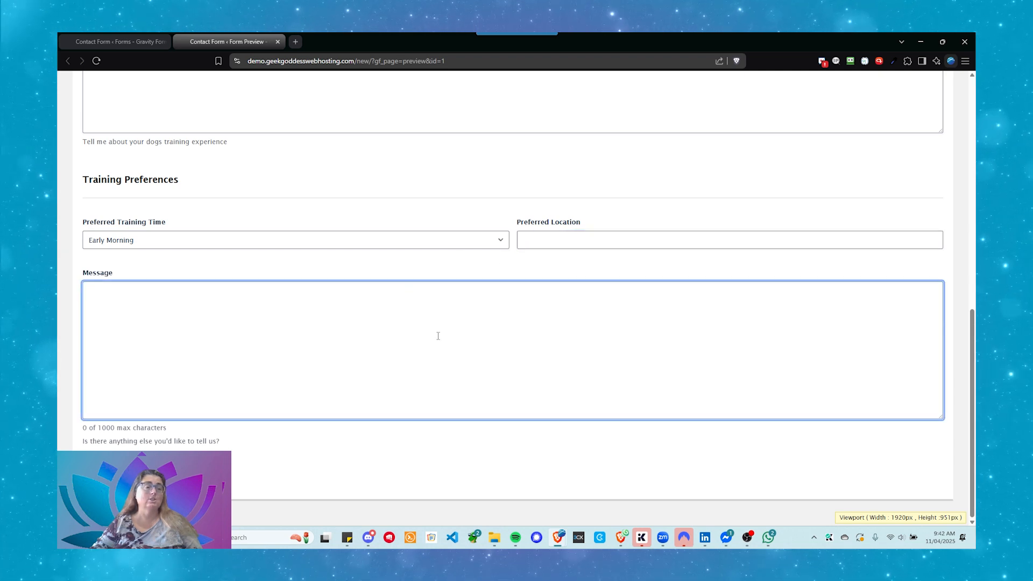
- Review the previewed form's overall layout and section order once more
{"action": "scroll", "coordinate": [291, 450], "scroll_direction": "up", "scroll_amount": 9}
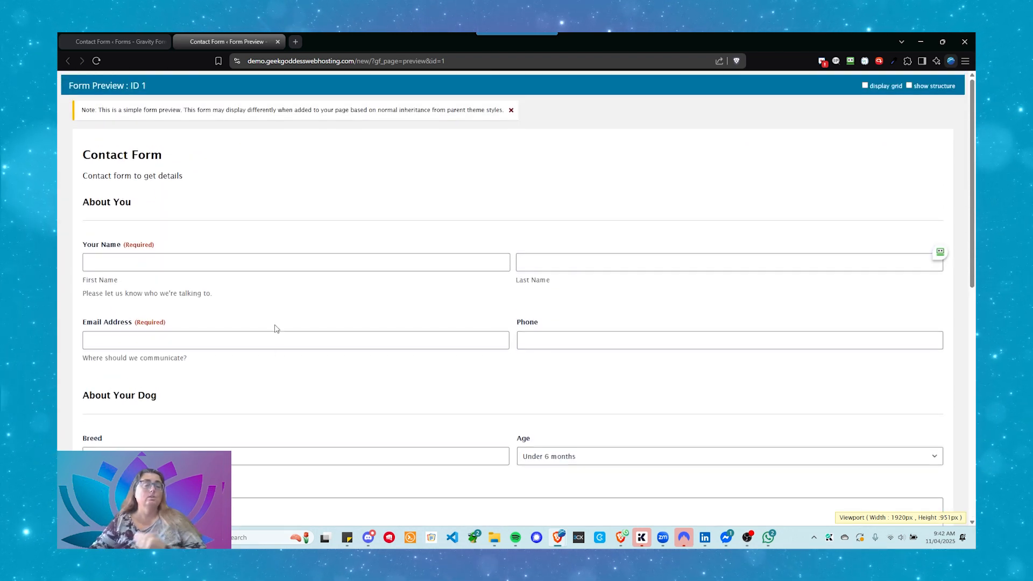
{"action": "scroll", "coordinate": [274, 329], "scroll_direction": "down", "scroll_amount": 3}
{"action": "scroll", "coordinate": [258, 335], "scroll_direction": "down", "scroll_amount": 5}
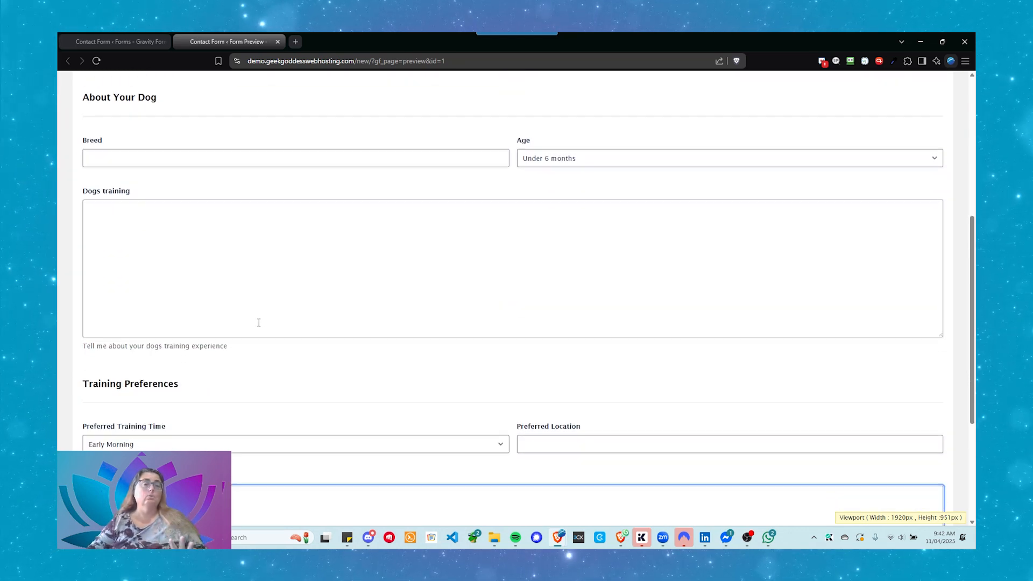
{"action": "scroll", "coordinate": [272, 317], "scroll_direction": "up", "scroll_amount": 3}
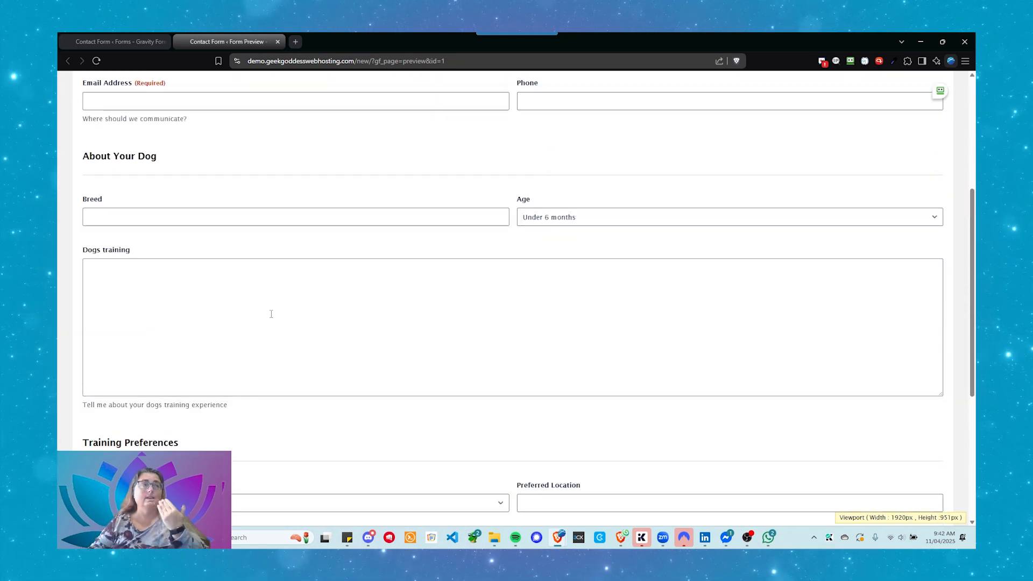
{"action": "scroll", "coordinate": [285, 318], "scroll_direction": "up", "scroll_amount": 4}
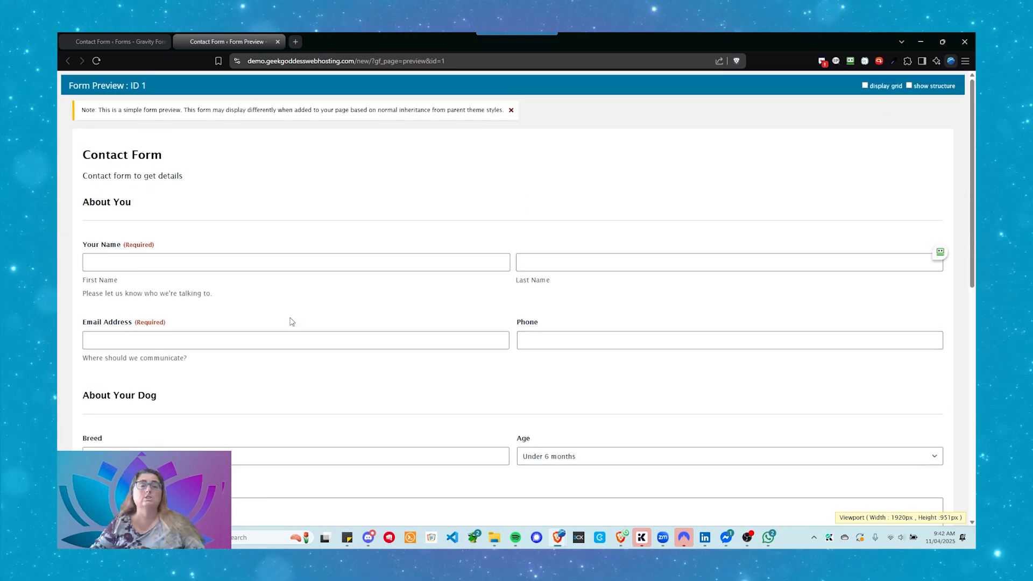
{"action": "scroll", "coordinate": [275, 338], "scroll_direction": "down", "scroll_amount": 3}
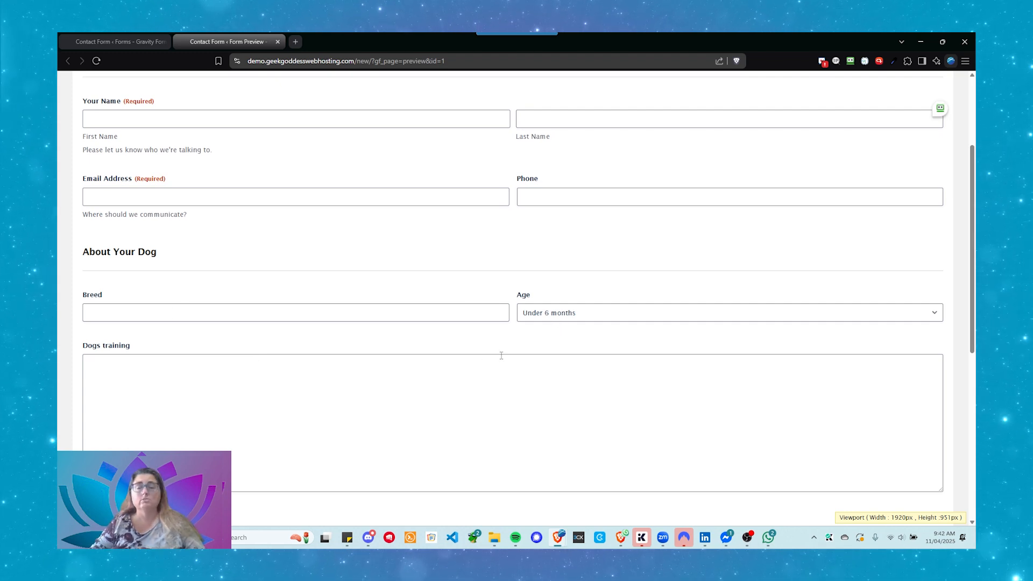
{"action": "scroll", "coordinate": [487, 357], "scroll_direction": "up", "scroll_amount": 3}
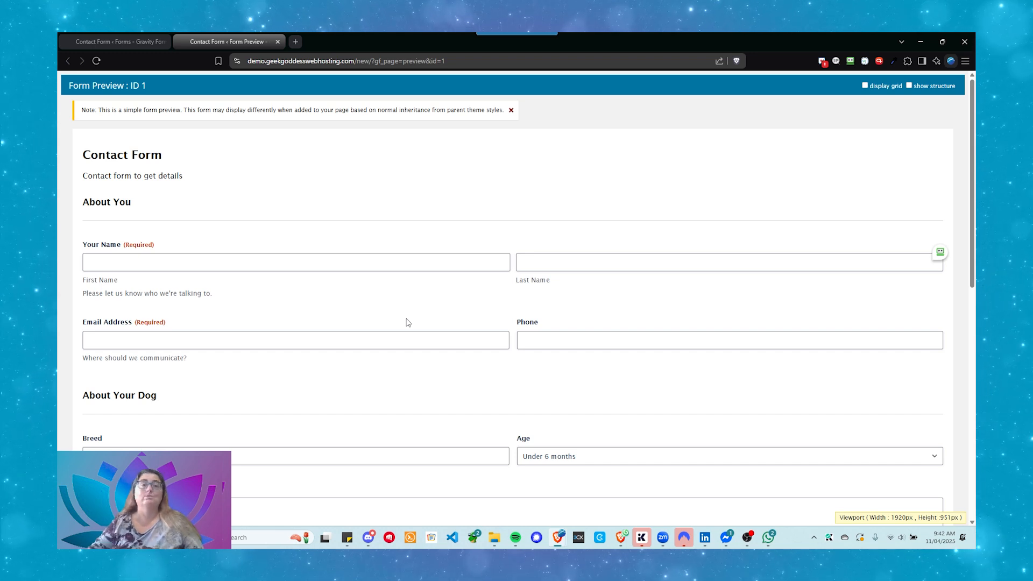
- Return to the Contact Form editor and save the form again
{"action": "left_click", "coordinate": [120, 45]}
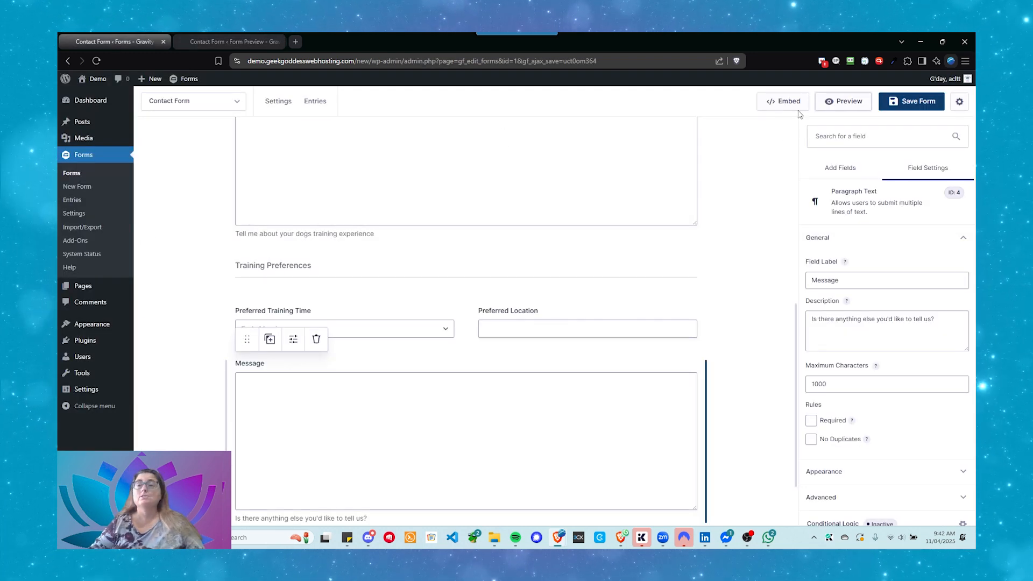
{"action": "key", "text": "ctrl+s"}
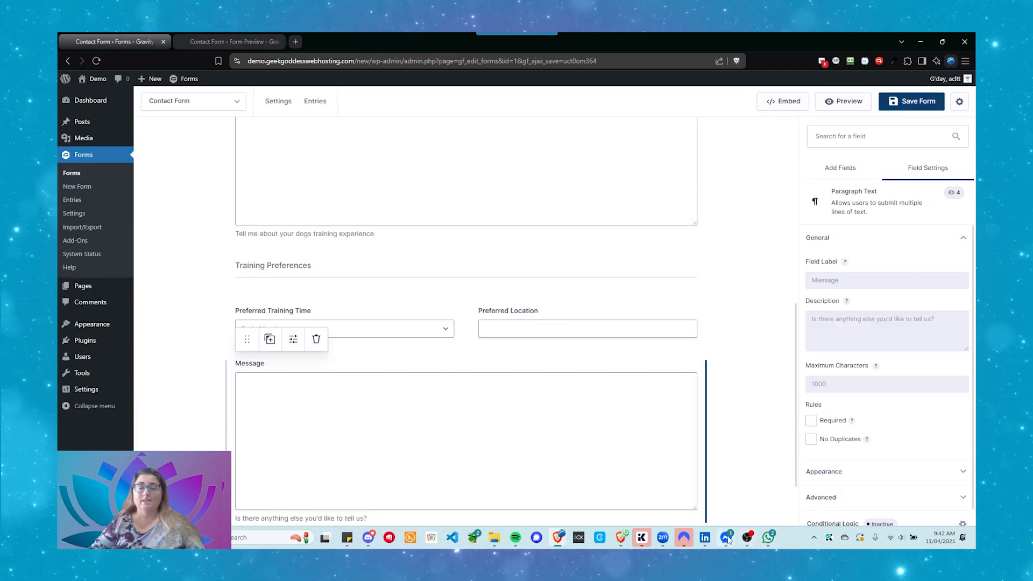